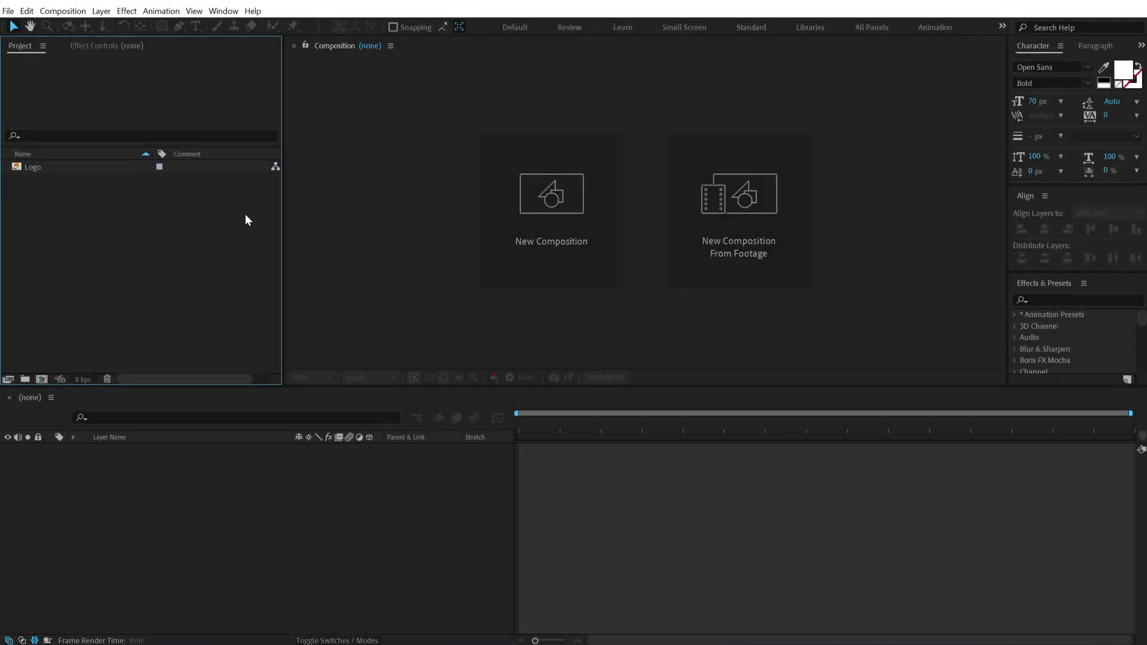
# Create a new composition named Render at 1920×1080, 30 fps, 10 seconds.
pyautogui.click(589, 229)
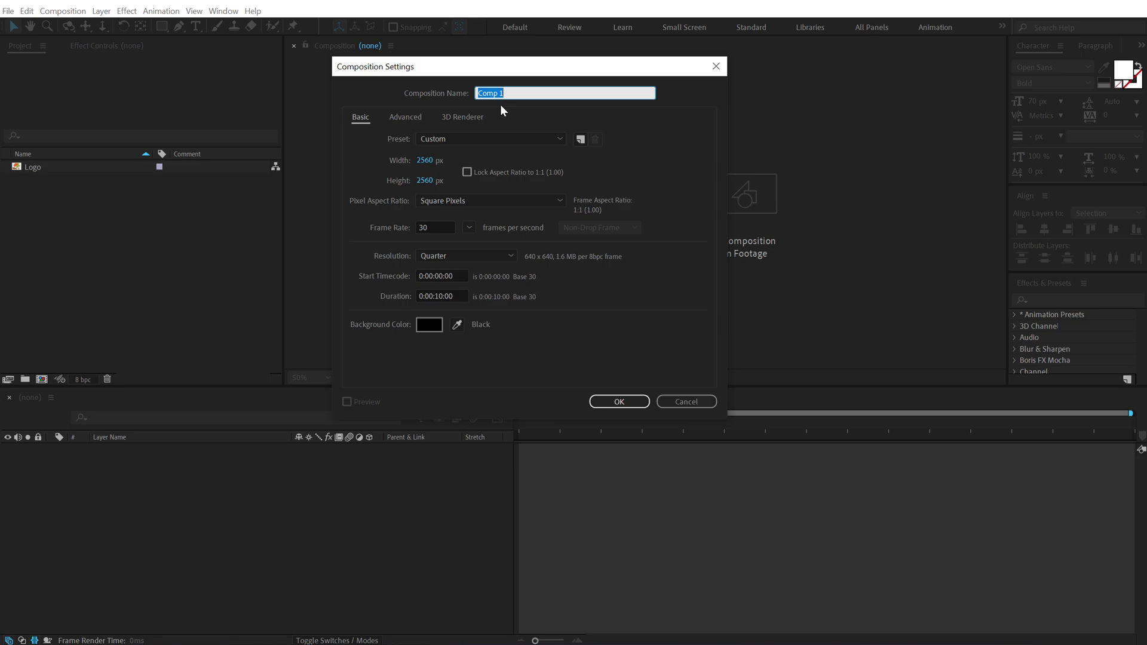
pyautogui.write('Render')
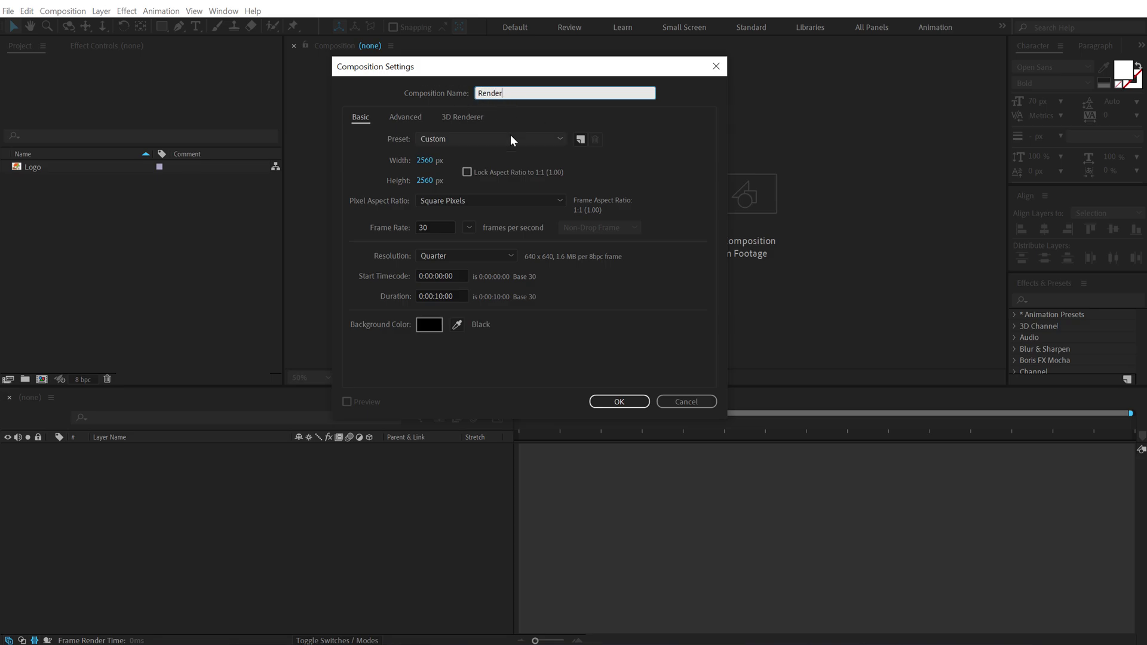
pyautogui.click(425, 160)
pyautogui.write('1920')
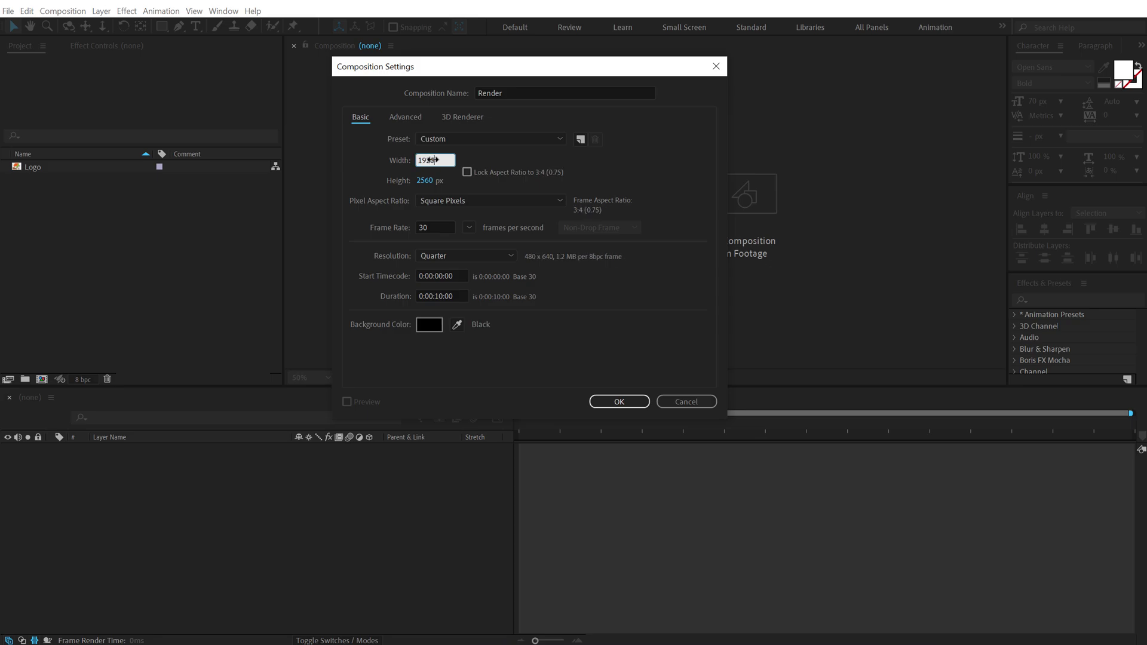
pyautogui.click(435, 182)
pyautogui.write('1080')
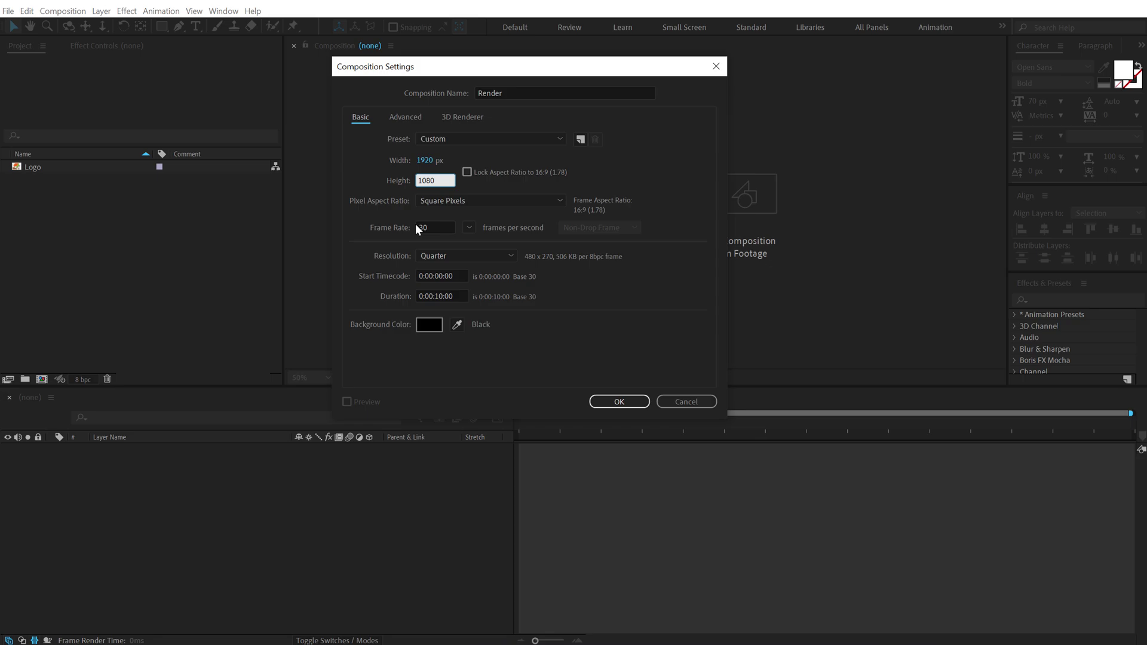
pyautogui.click(609, 405)
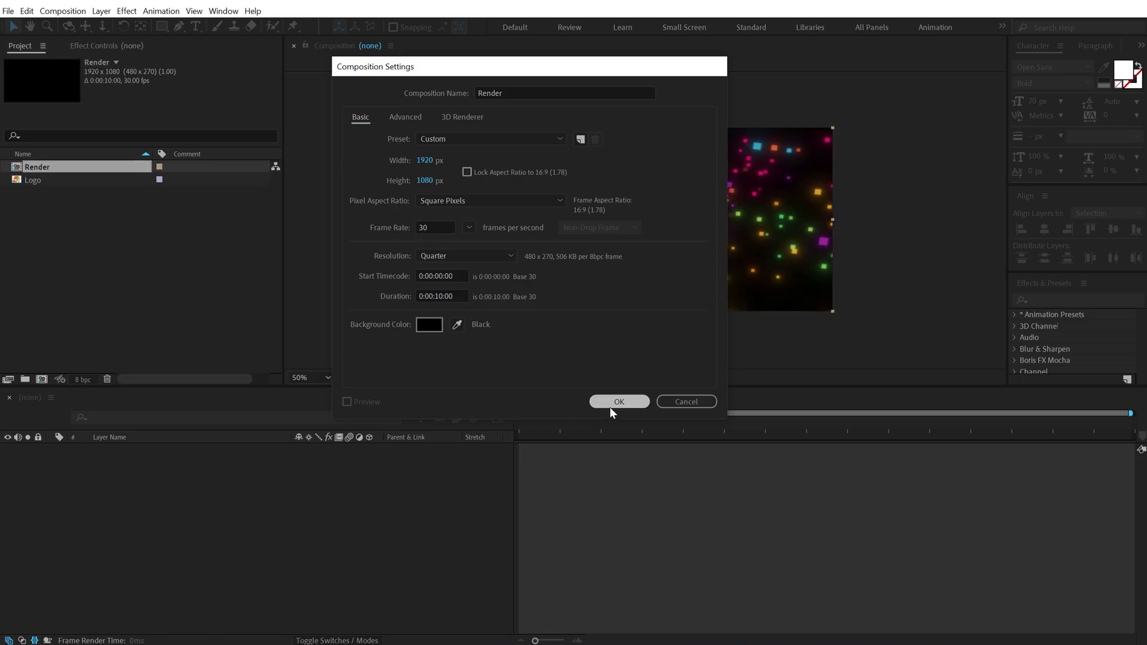
pyautogui.click(142, 323)
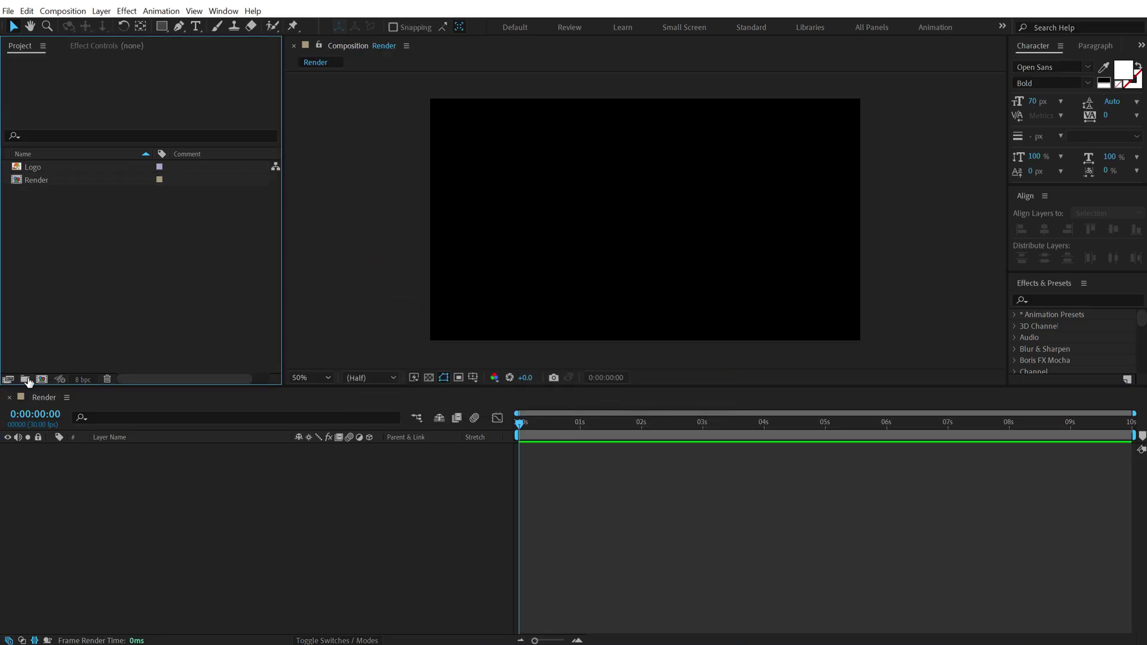
# Create a second composition named Logo.
pyautogui.click(42, 379)
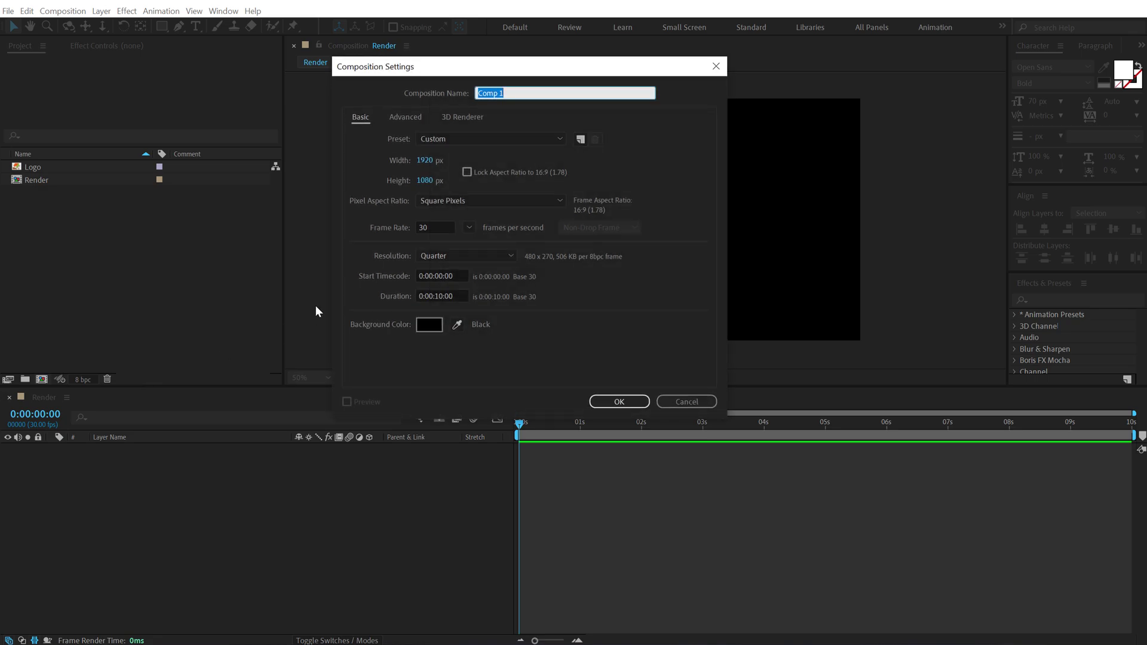
pyautogui.write('Logo')
pyautogui.click(606, 406)
# Put the heart logo footage in Logo, shrink it, and nest Logo inside Render.
pyautogui.moveTo(48, 178); pyautogui.dragTo(119, 463)
pyautogui.moveTo(728, 221); pyautogui.dragTo(692, 220)
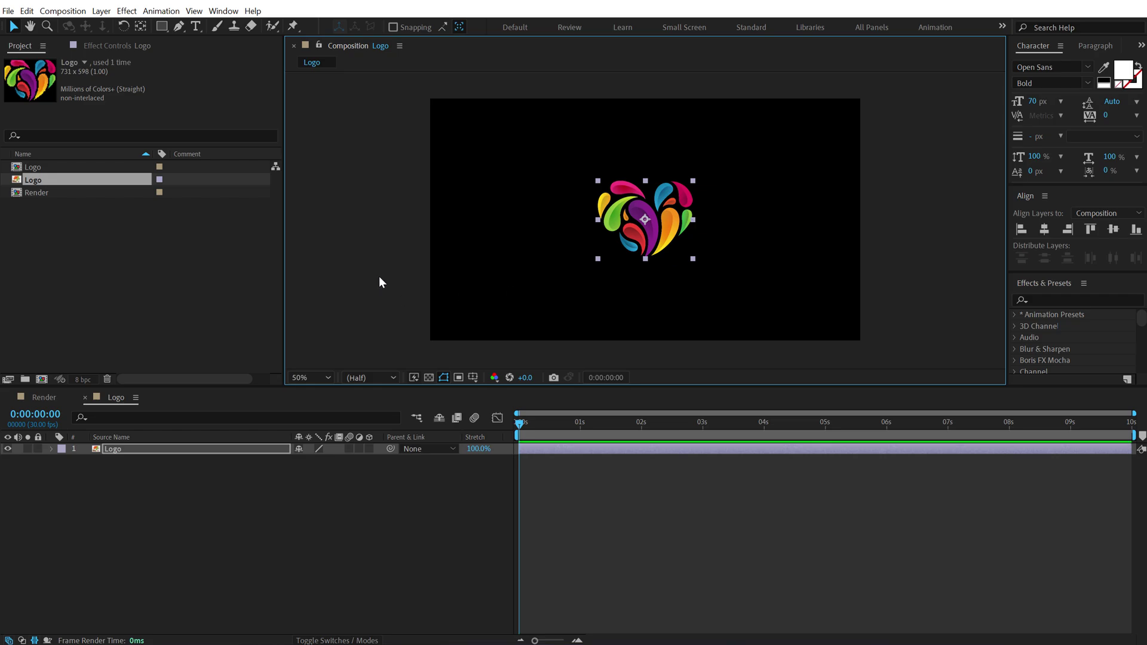
pyautogui.click(253, 491)
pyautogui.click(49, 397)
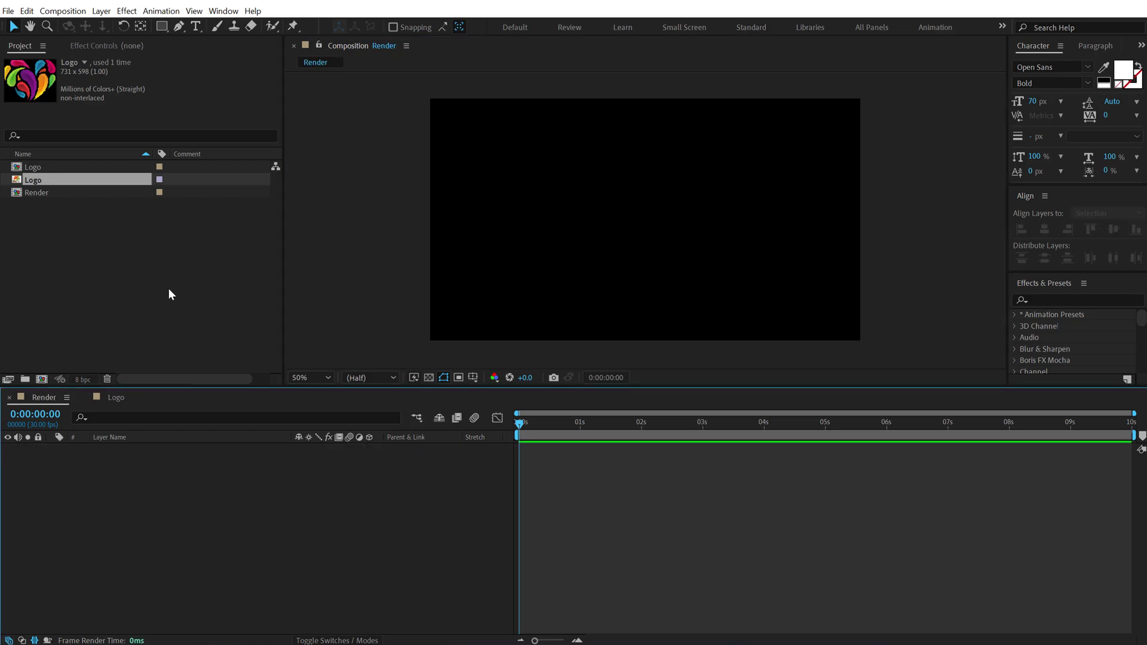
pyautogui.moveTo(33, 167); pyautogui.dragTo(90, 475)
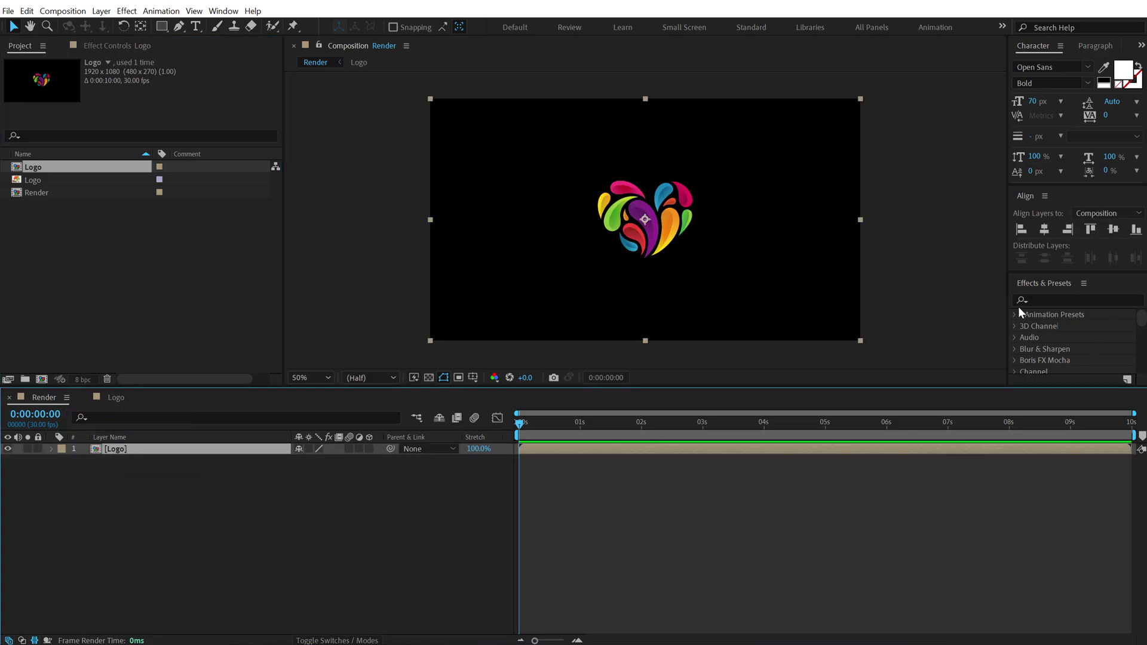
# Apply CC Pixel Polly (searched as 'cc pi') to the Logo layer and preview the shatter.
pyautogui.click(1056, 300)
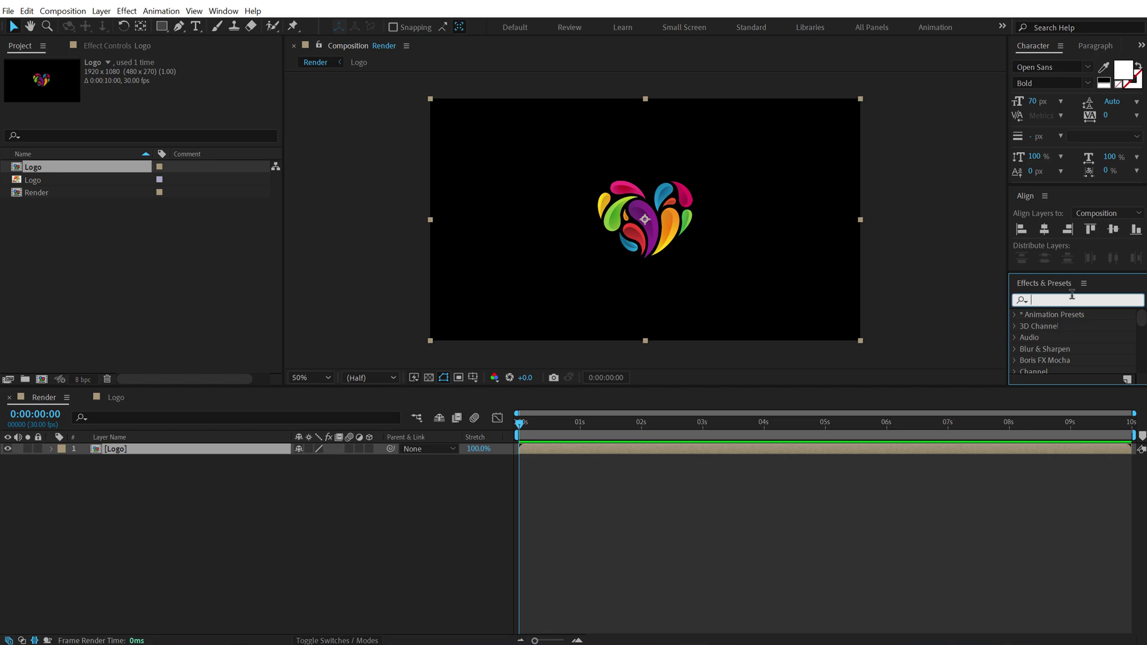
pyautogui.write('cc')
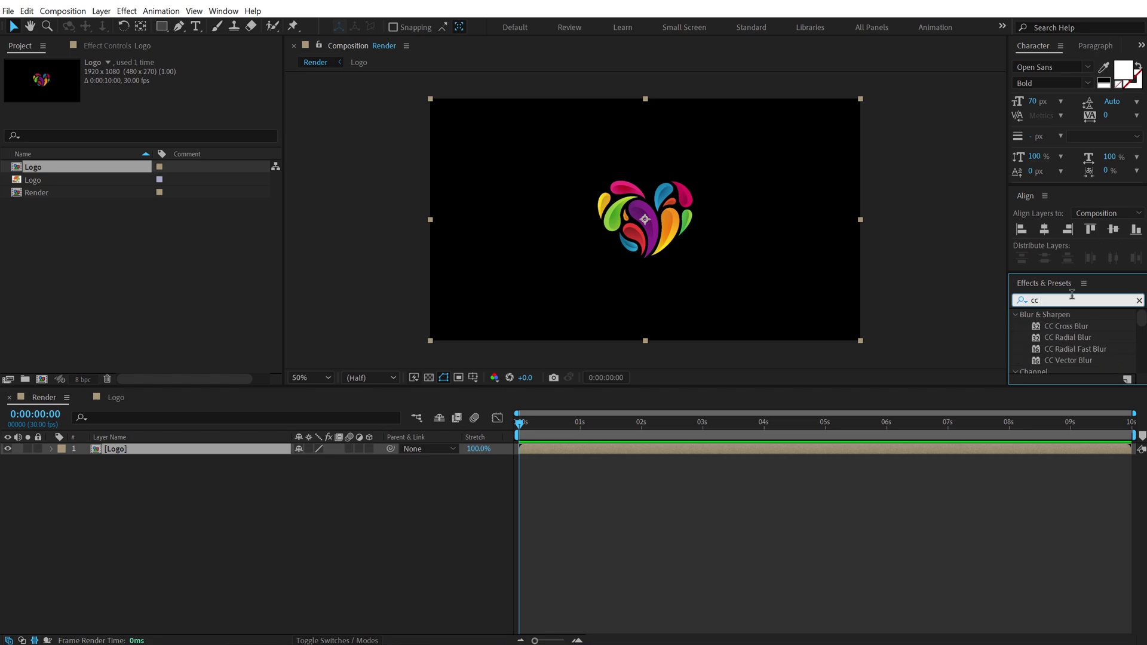
pyautogui.write(' pix')
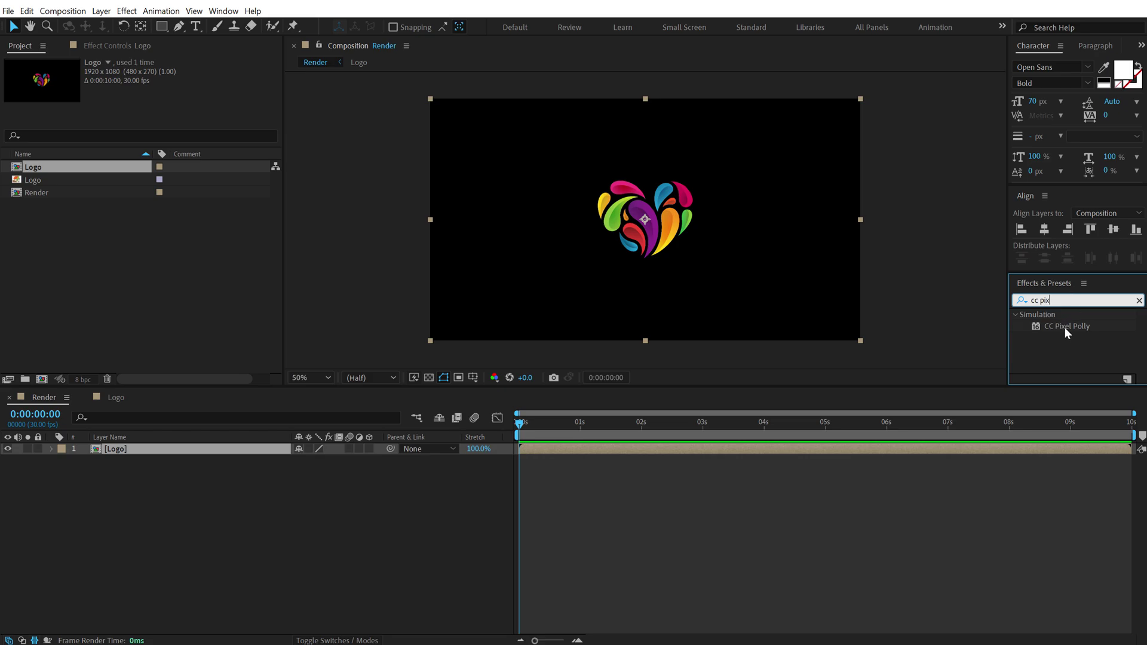
pyautogui.doubleClick(1065, 327)
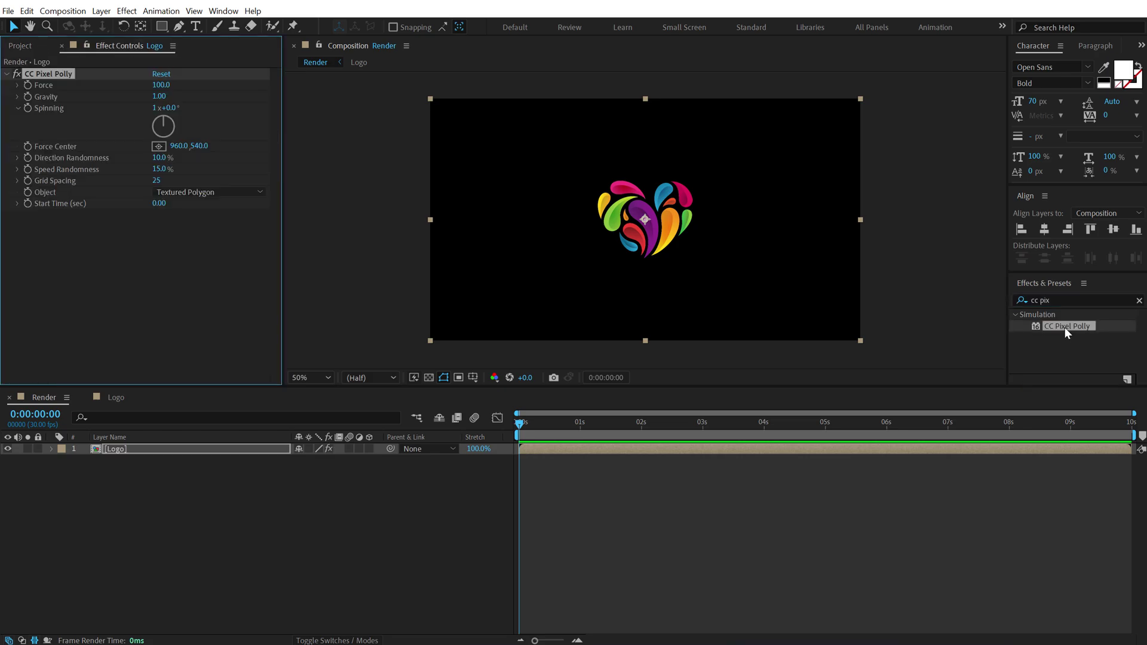
pyautogui.click(394, 492)
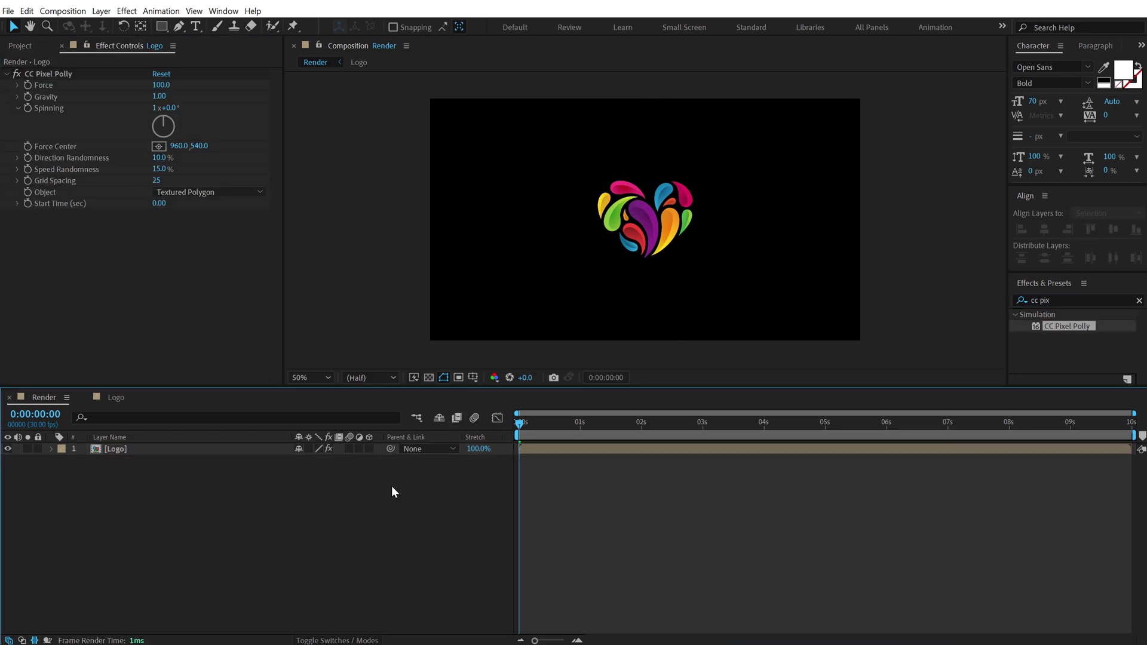
pyautogui.press('space')
pyautogui.click(529, 422)
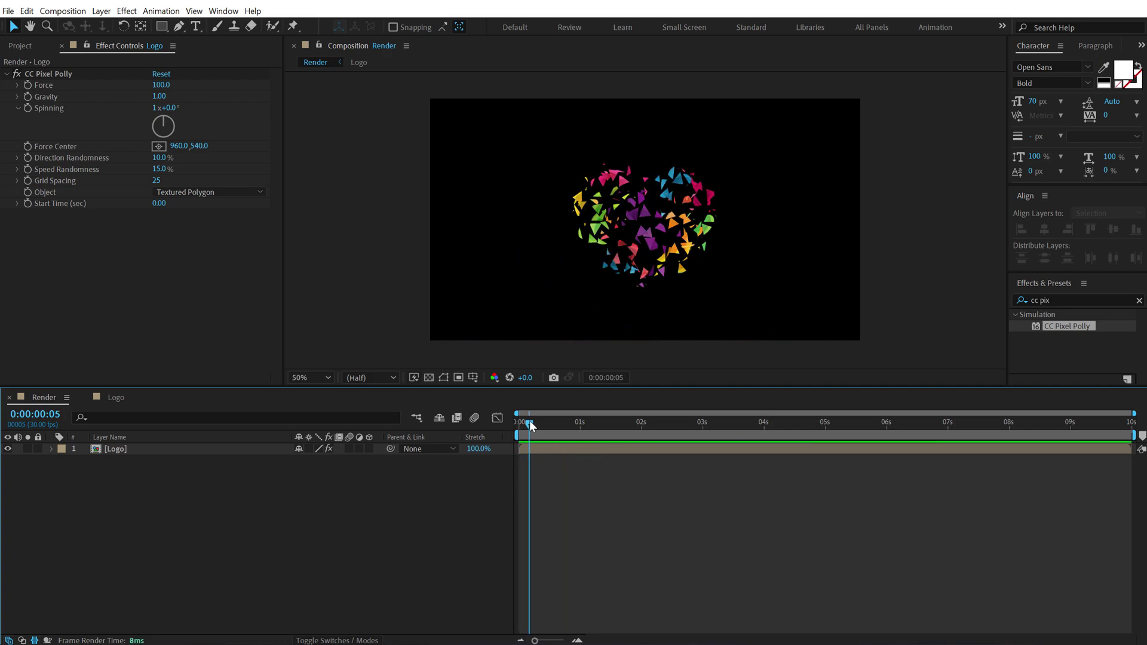
pyautogui.moveTo(529, 424)
pyautogui.mouseDown()
pyautogui.moveTo(563, 421)
pyautogui.moveTo(523, 427)
pyautogui.mouseUp()
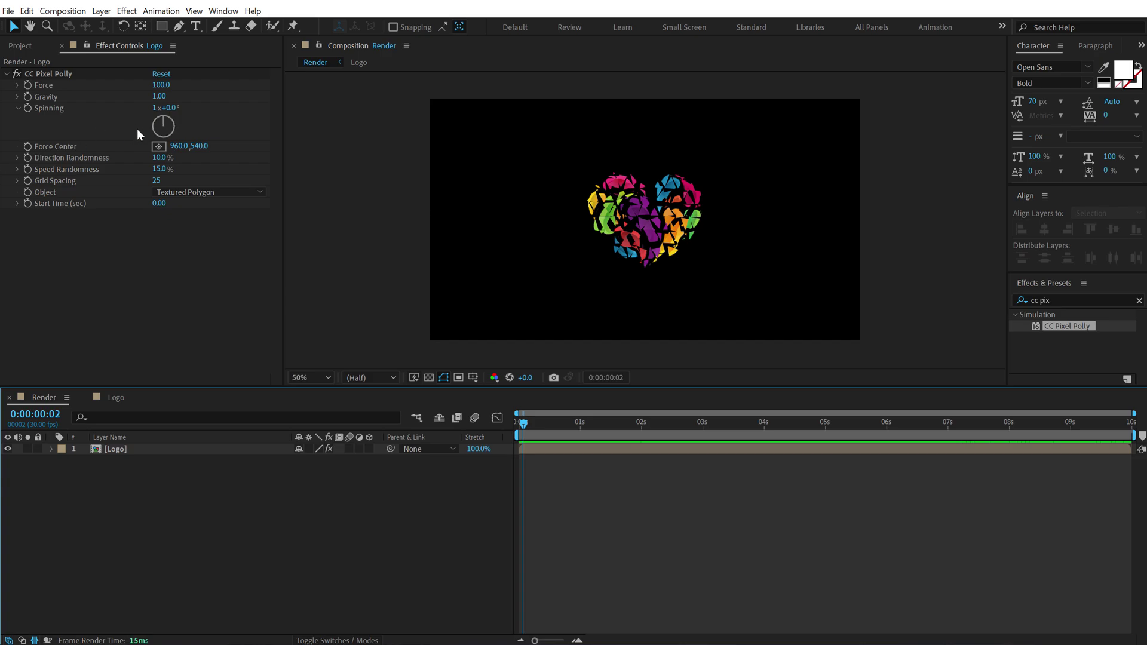
# Set CC Pixel Polly Gravity, Spinning and Direction Randomness all to 0.
pyautogui.click(157, 97)
pyautogui.write('0')
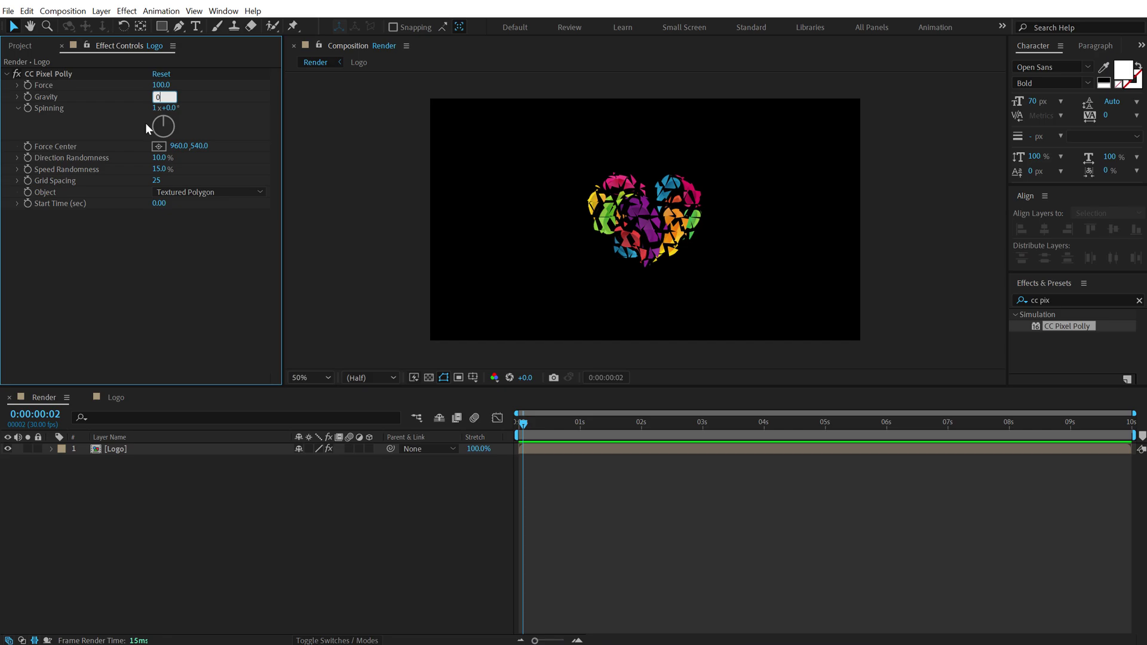
pyautogui.press('Tab')
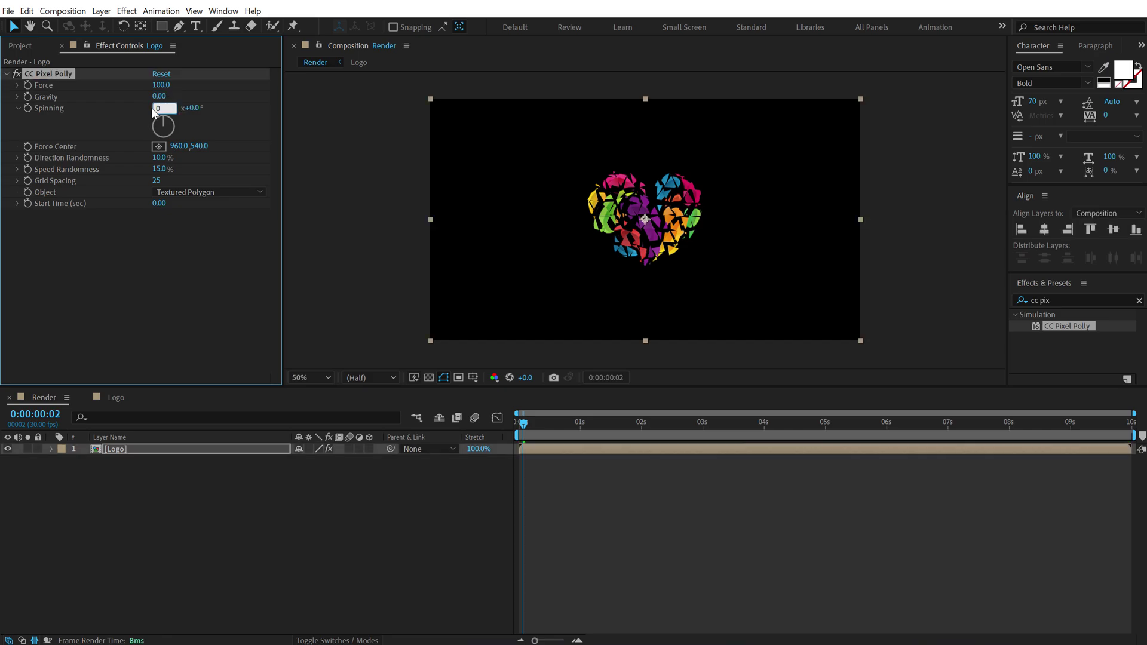
pyautogui.write('0')
pyautogui.click(238, 130)
pyautogui.click(159, 157)
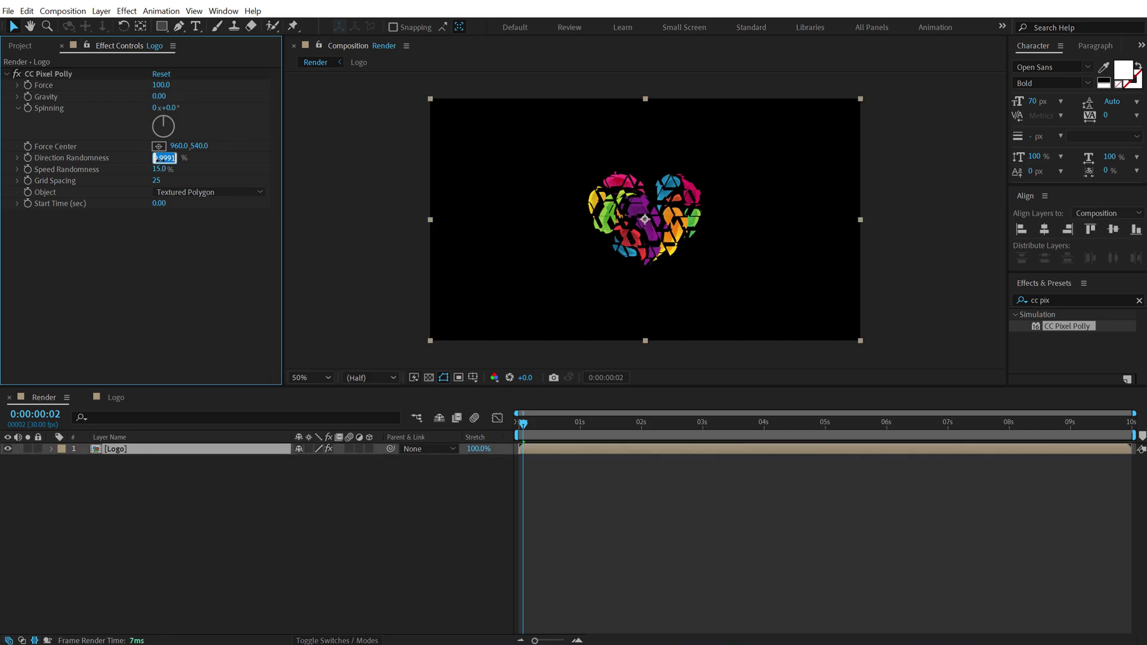
pyautogui.write('0')
pyautogui.click(177, 259)
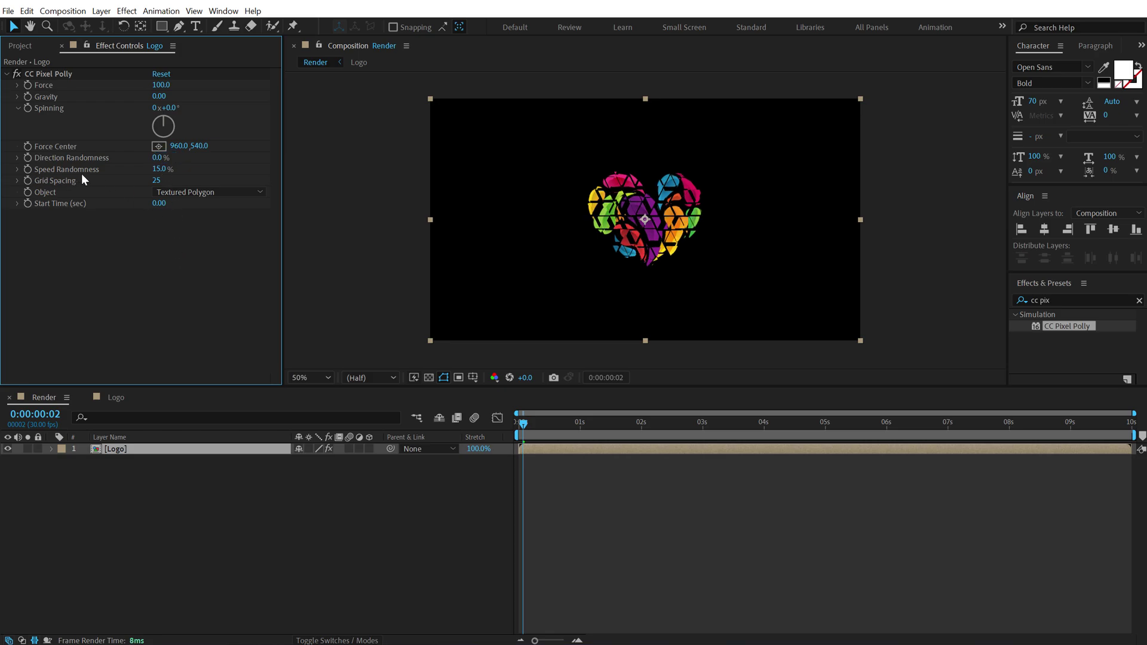
# Raise Speed Randomness to 100% and set Grid Spacing to 10.
pyautogui.moveTo(162, 176); pyautogui.dragTo(331, 158)
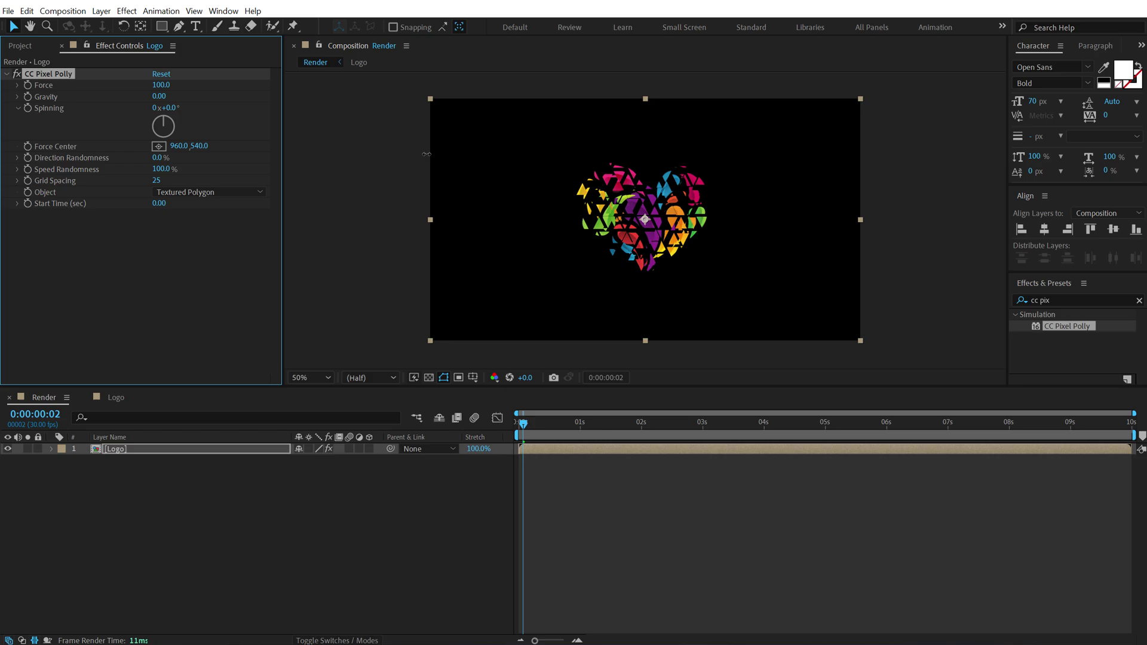
pyautogui.click(157, 180)
pyautogui.click(171, 260)
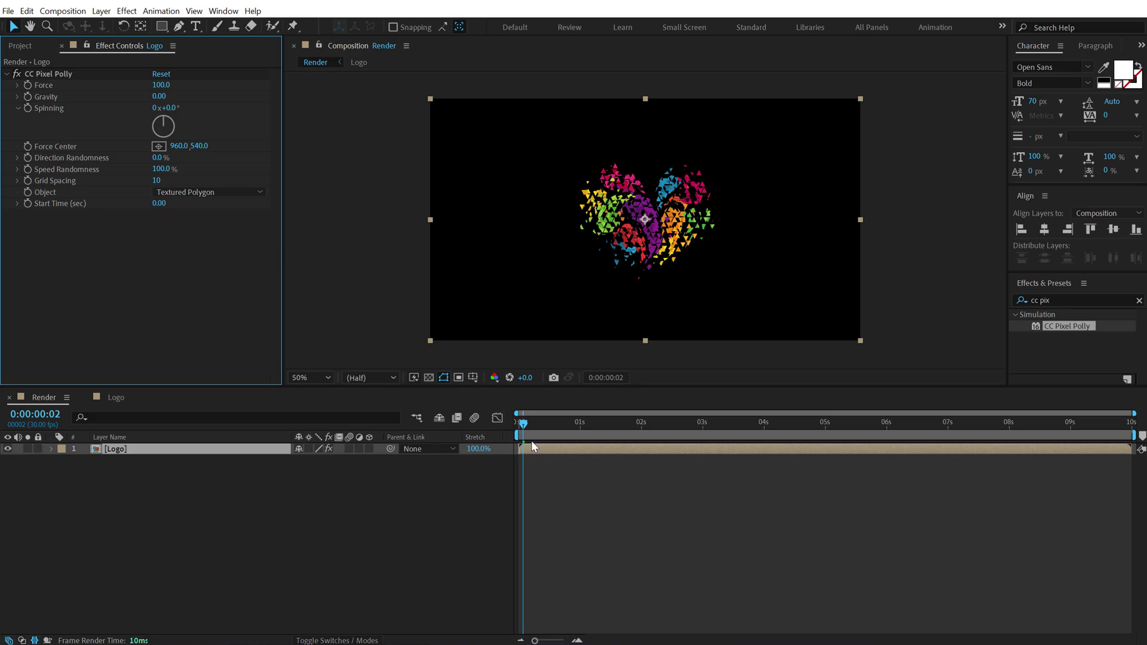
pyautogui.moveTo(528, 423)
pyautogui.mouseDown()
pyautogui.moveTo(569, 419)
pyautogui.moveTo(520, 421)
pyautogui.moveTo(543, 422)
pyautogui.mouseUp()
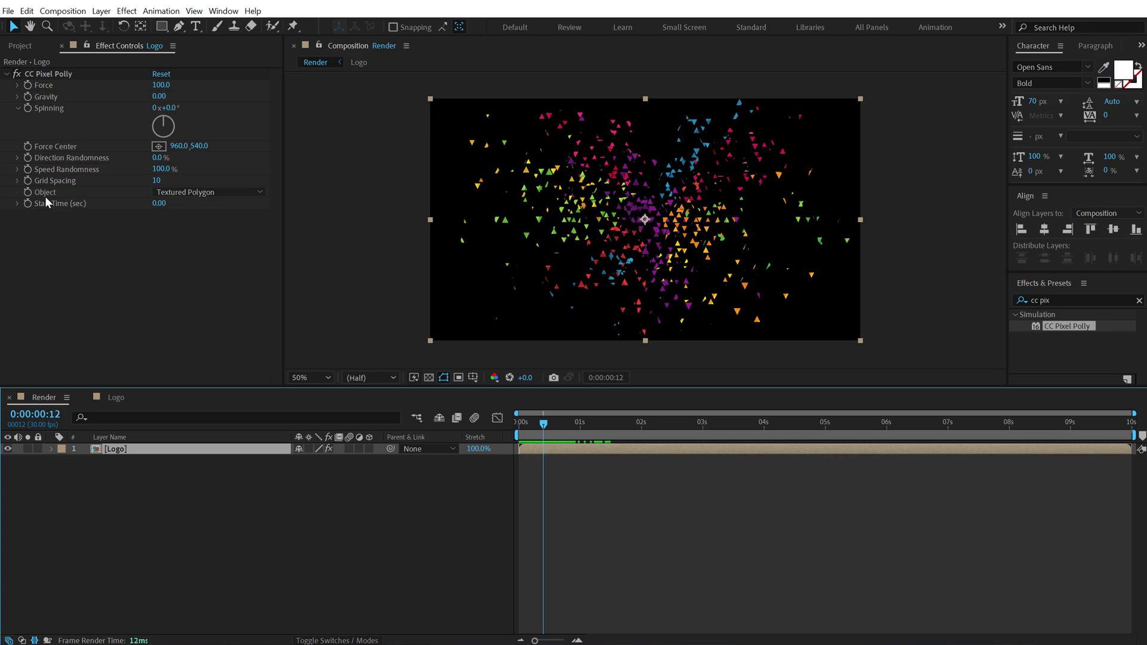
# Switch the fragment Object to Square and preview the particles around frame 17.
pyautogui.click(205, 192)
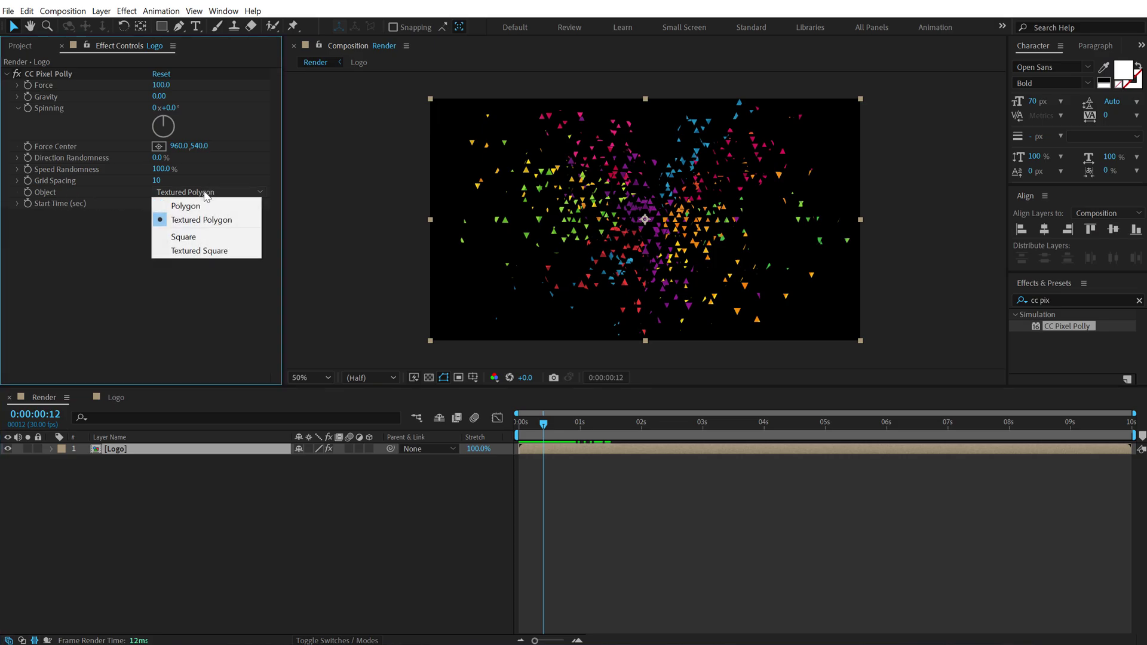
pyautogui.click(191, 236)
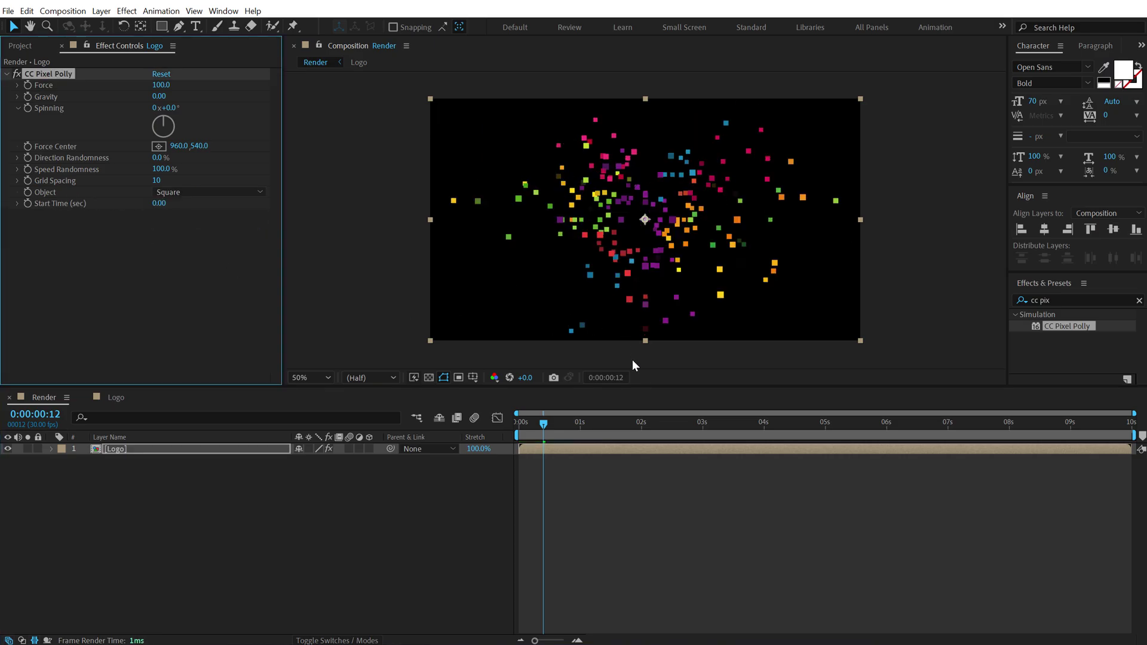
pyautogui.moveTo(562, 421)
pyautogui.mouseDown()
pyautogui.moveTo(599, 421)
pyautogui.moveTo(546, 424)
pyautogui.moveTo(625, 421)
pyautogui.moveTo(520, 426)
pyautogui.moveTo(564, 422)
pyautogui.mouseUp()
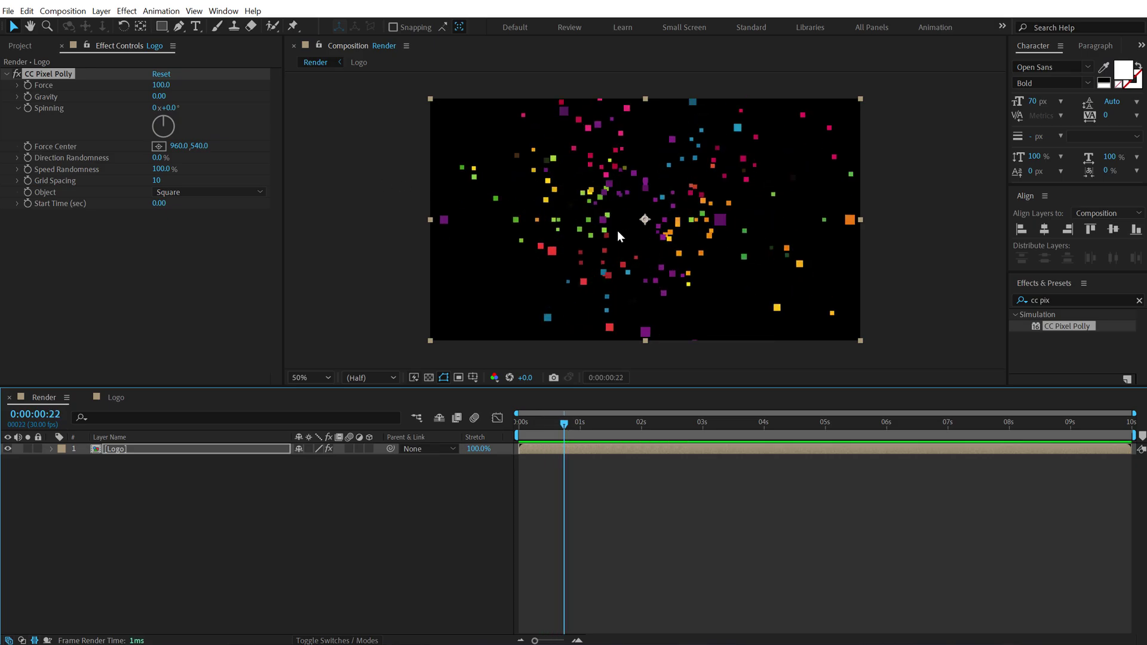
pyautogui.moveTo(548, 423); pyautogui.dragTo(554, 423)
# Add a Checkerboard effect to the Logo layer with Stencil Alpha blending mode.
pyautogui.click(1061, 301)
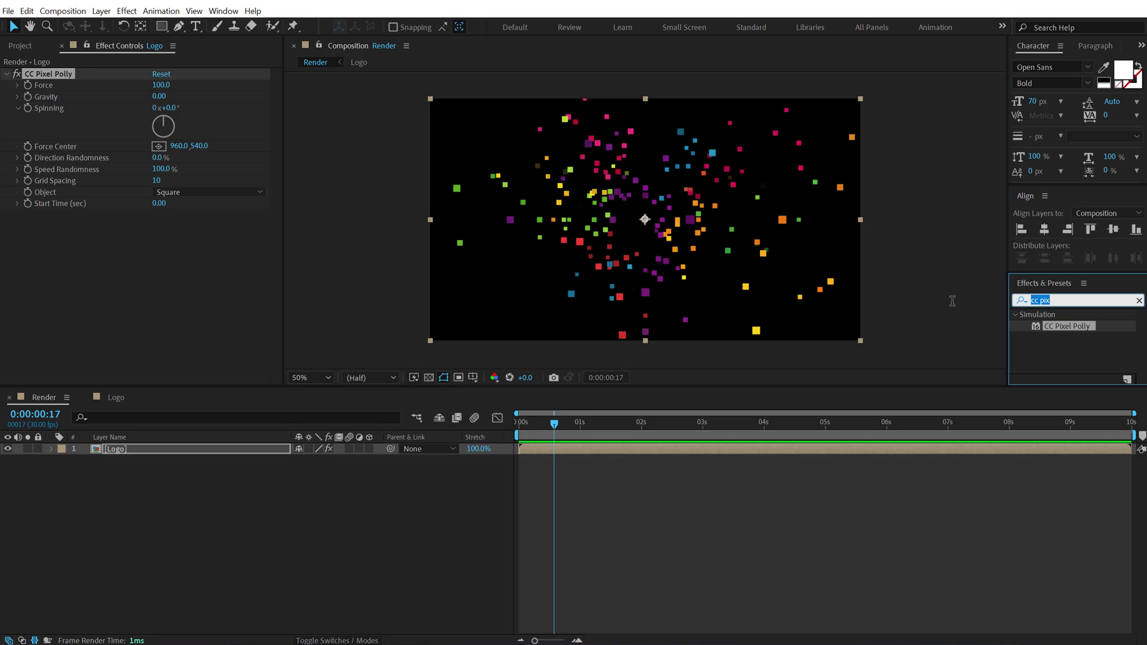
pyautogui.write('checker')
pyautogui.moveTo(1068, 367); pyautogui.dragTo(52, 73)
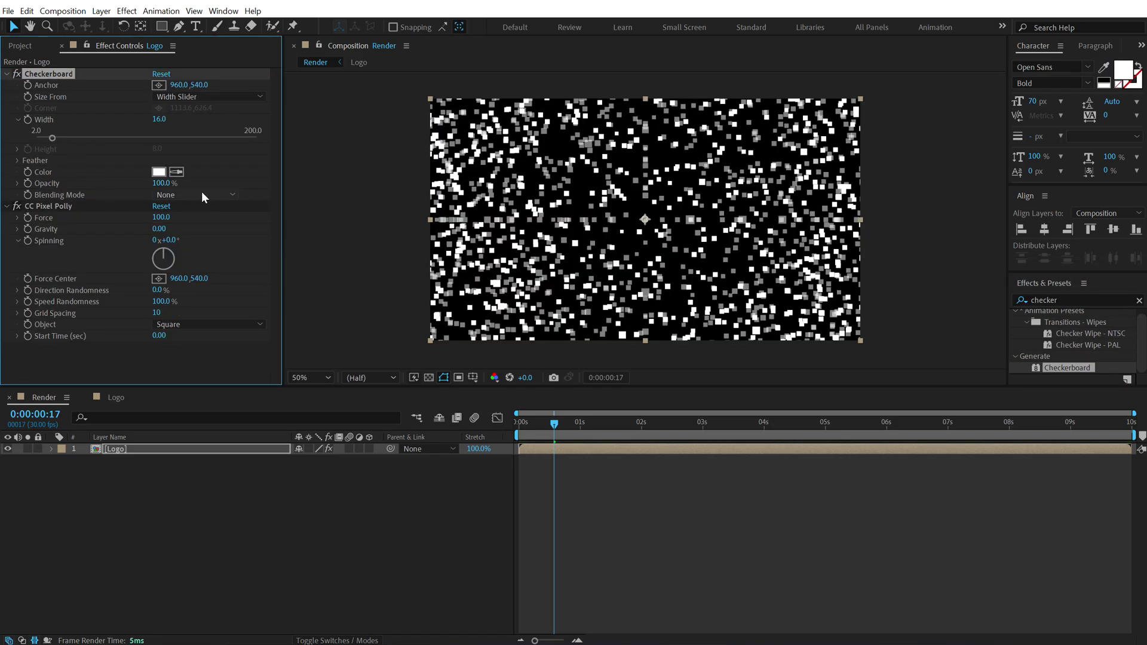
pyautogui.click(202, 193)
pyautogui.click(207, 242)
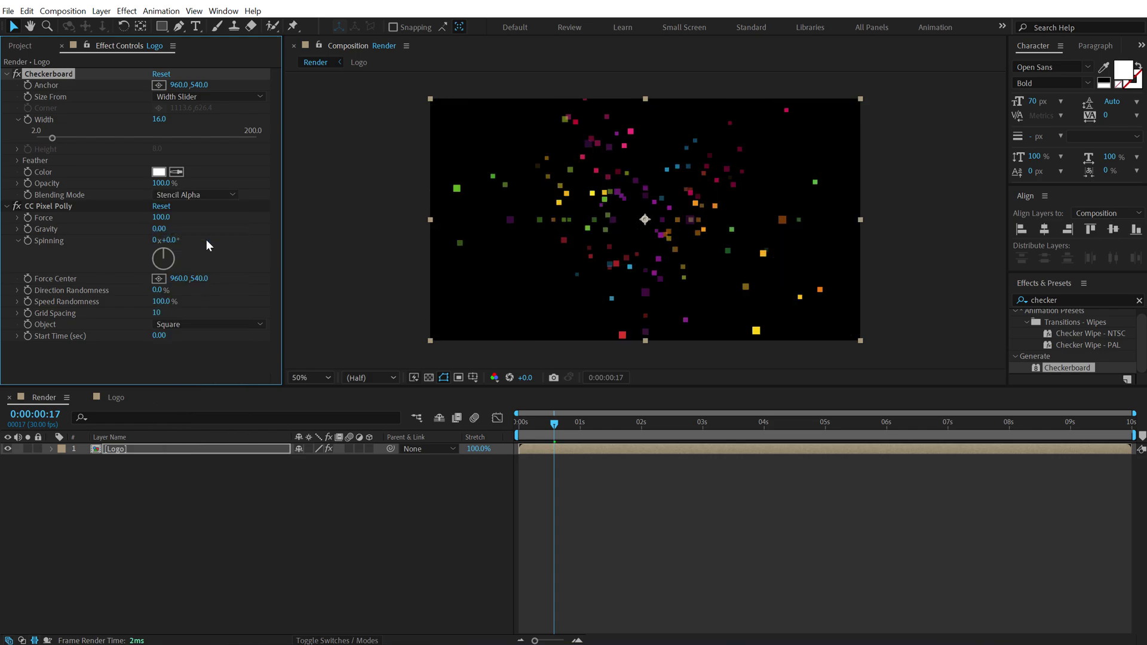
pyautogui.click(136, 450)
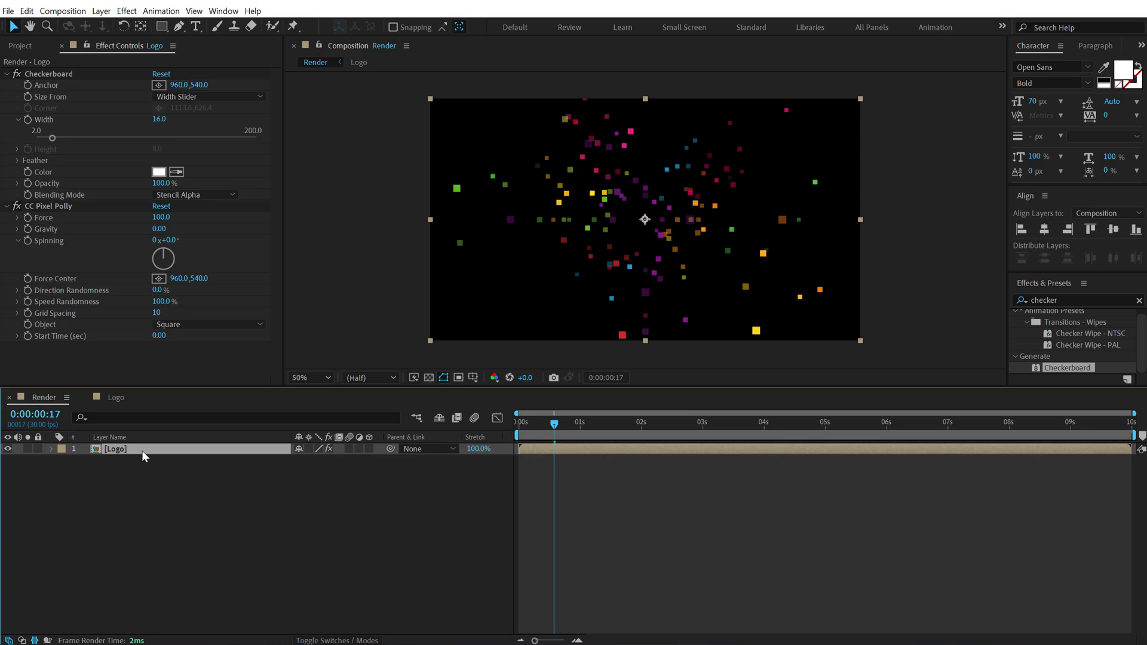
# Duplicate the Logo layer and strip both effects from the top copy.
pyautogui.hotkey('ctrl', 'd')
pyautogui.click(41, 206)
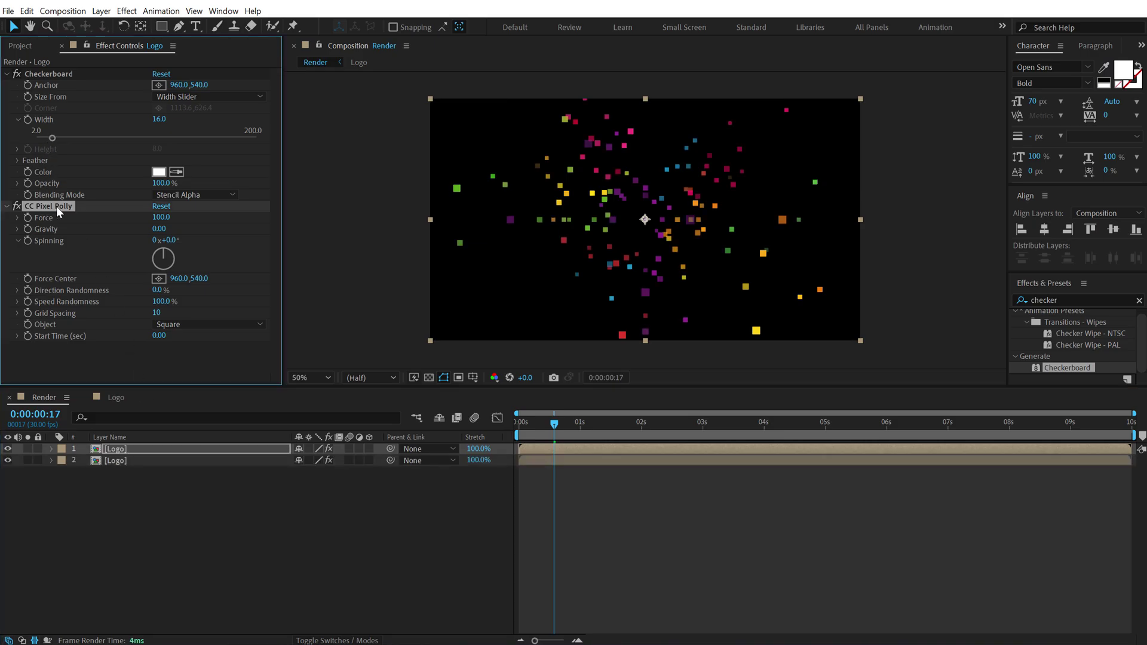
pyautogui.keyDown('ctrl'); pyautogui.click(38, 74); pyautogui.keyUp('ctrl')
pyautogui.press('Delete')
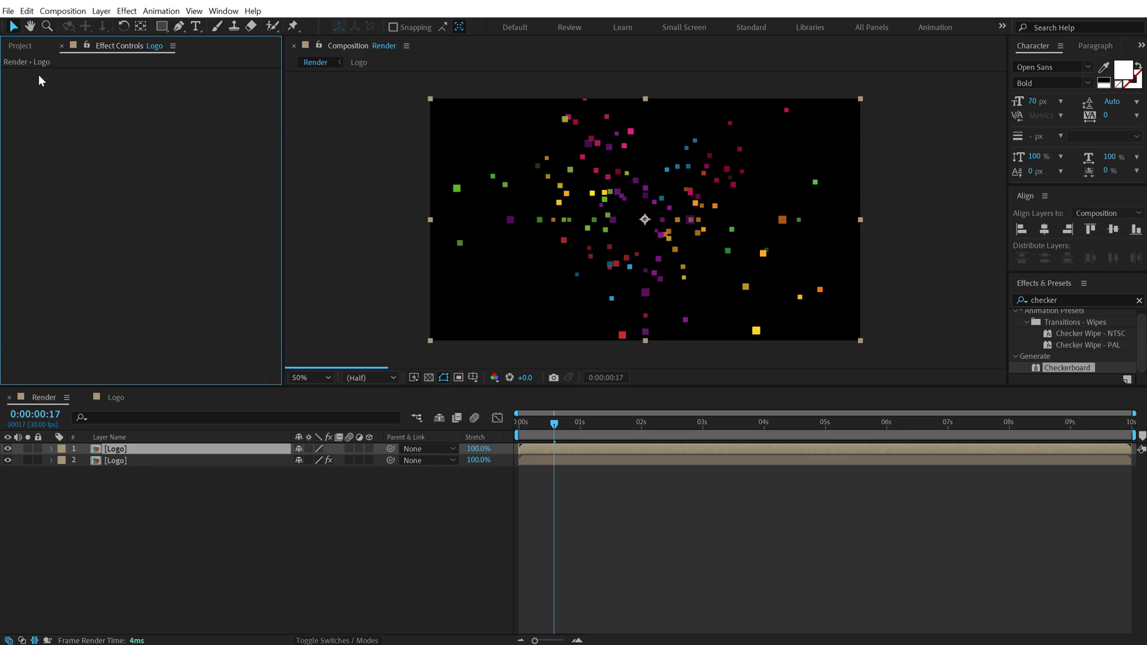
# Keyframe Opacity on both Logo layers at frame 3, fading the top copy to 0%.
pyautogui.moveTo(515, 428); pyautogui.dragTo(525, 425)
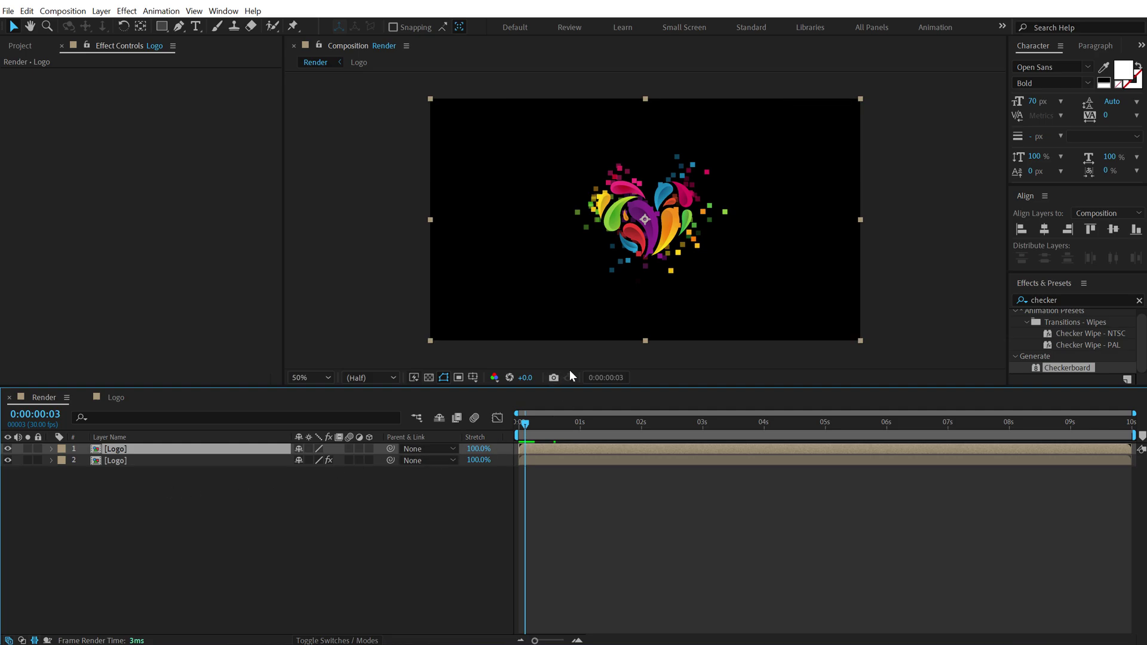
pyautogui.moveTo(112, 489); pyautogui.dragTo(128, 439)
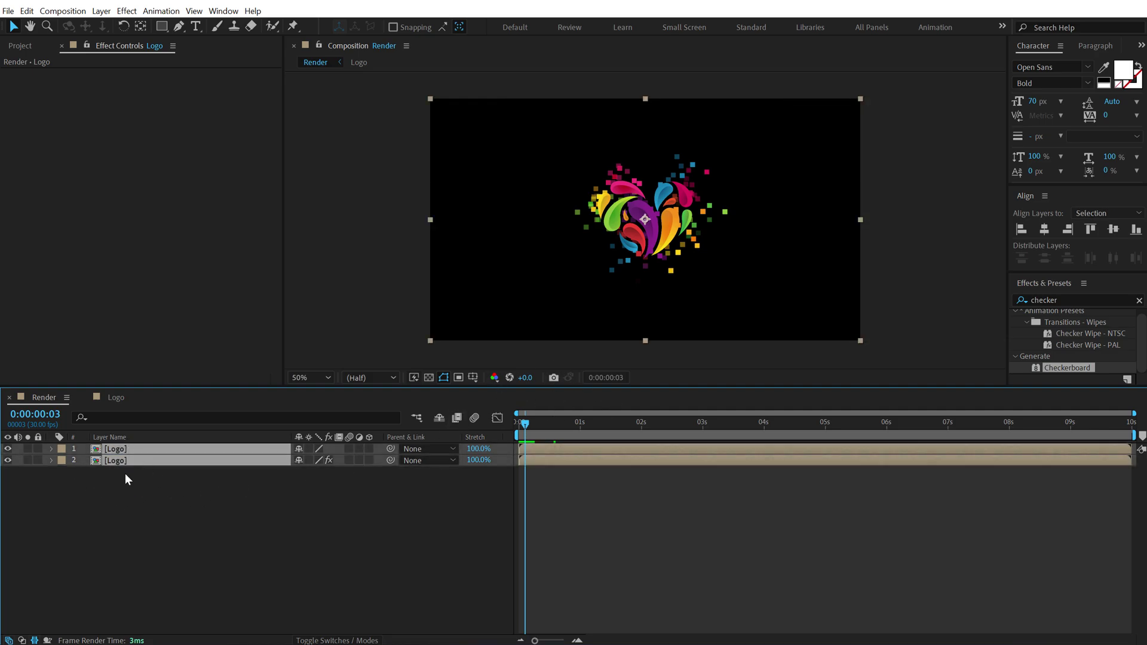
pyautogui.press('t')
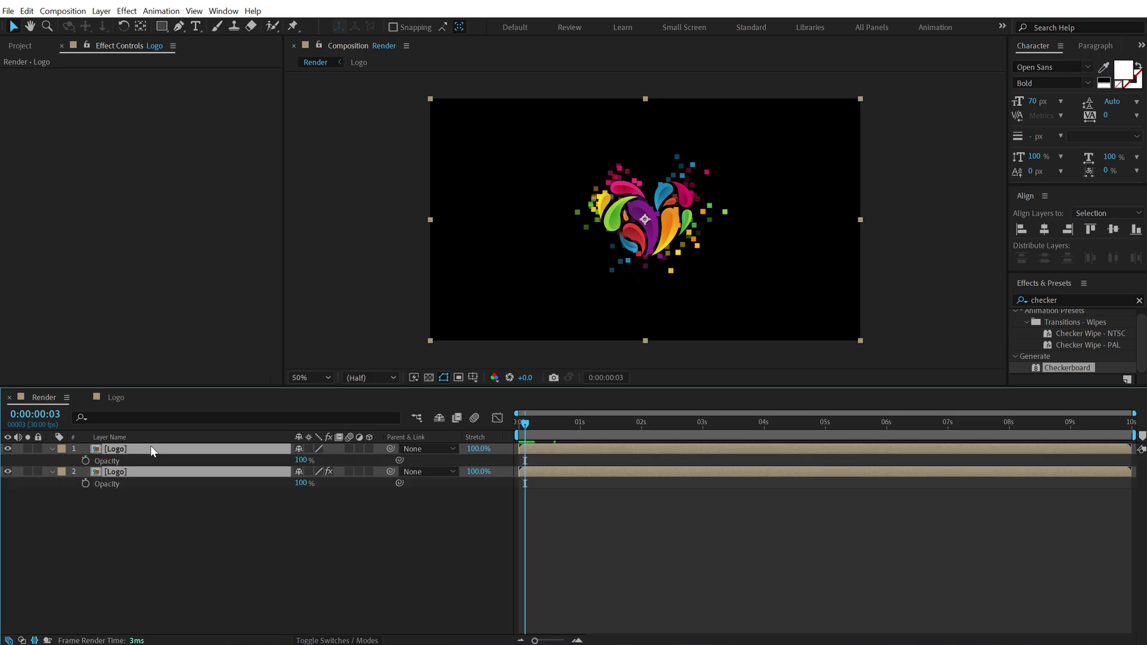
pyautogui.click(164, 513)
pyautogui.click(85, 483)
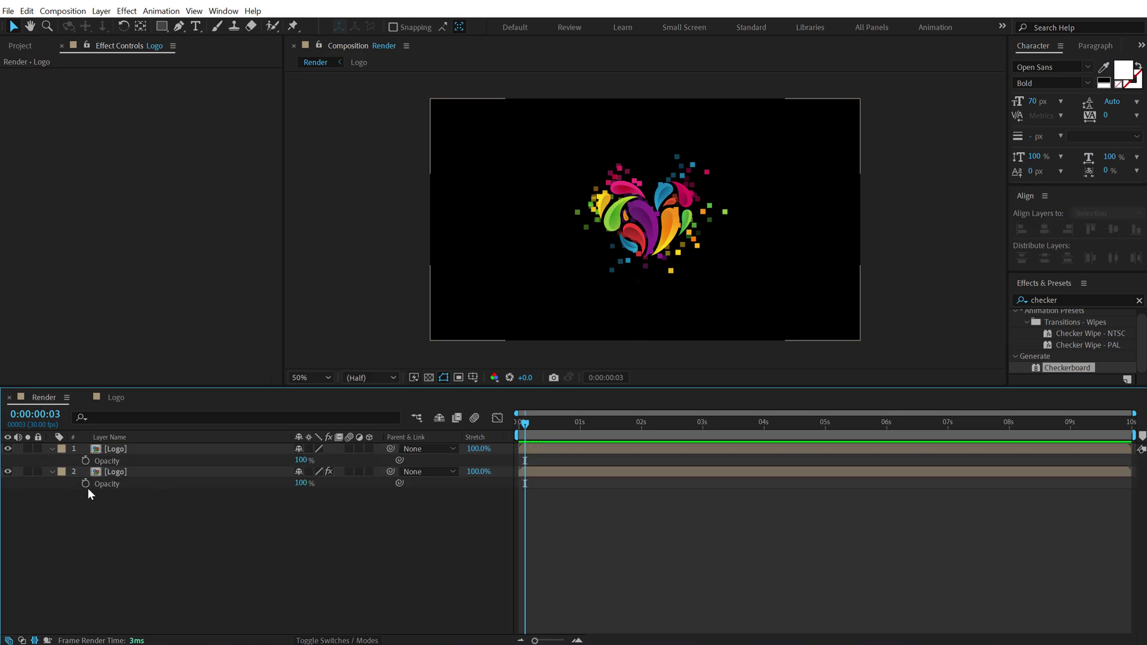
pyautogui.click(86, 460)
pyautogui.click(156, 503)
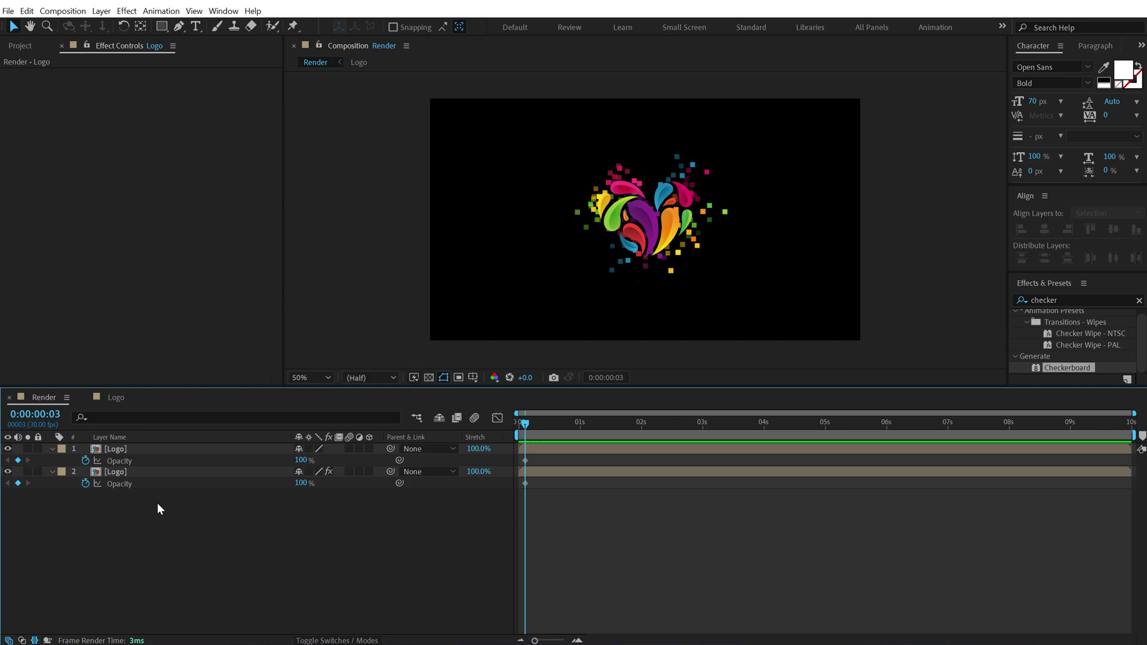
pyautogui.click(114, 449)
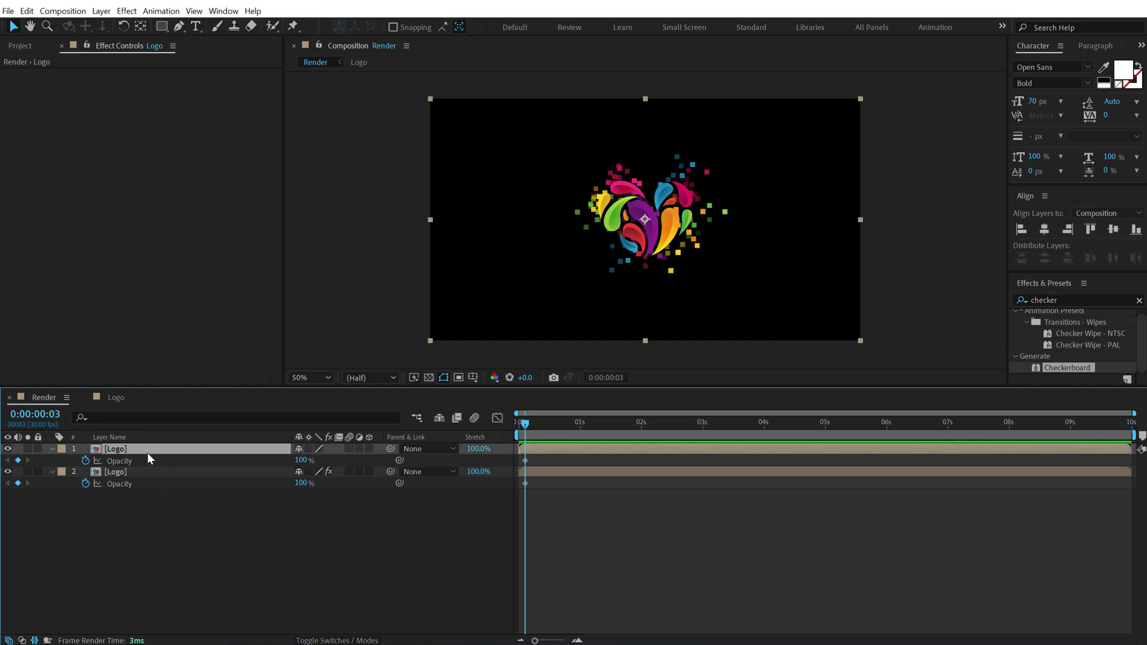
pyautogui.moveTo(299, 461); pyautogui.dragTo(193, 466)
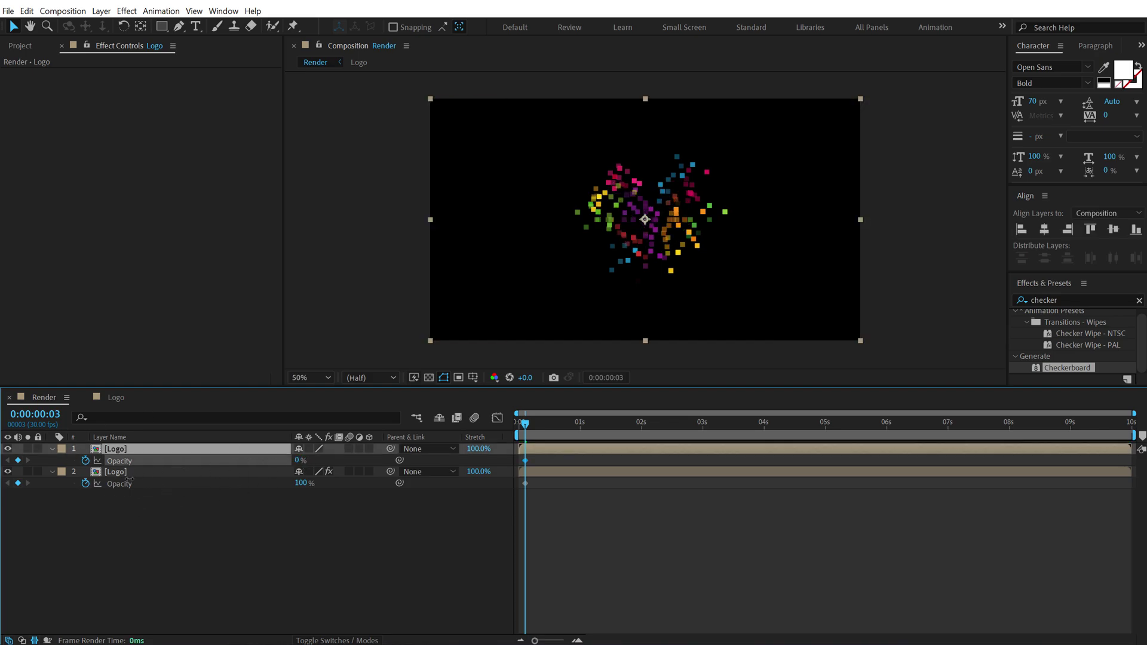
# At frame 0, set the top Logo to 100% and the bottom Logo to 0% opacity.
pyautogui.moveTo(534, 429); pyautogui.dragTo(519, 428)
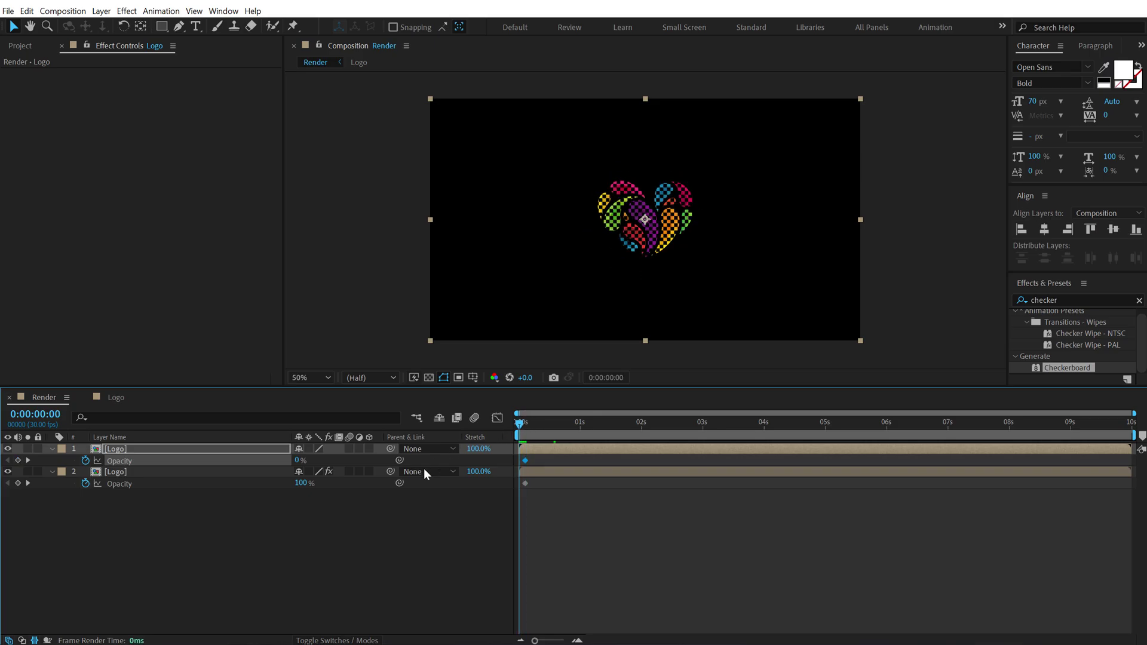
pyautogui.moveTo(298, 461); pyautogui.dragTo(358, 461)
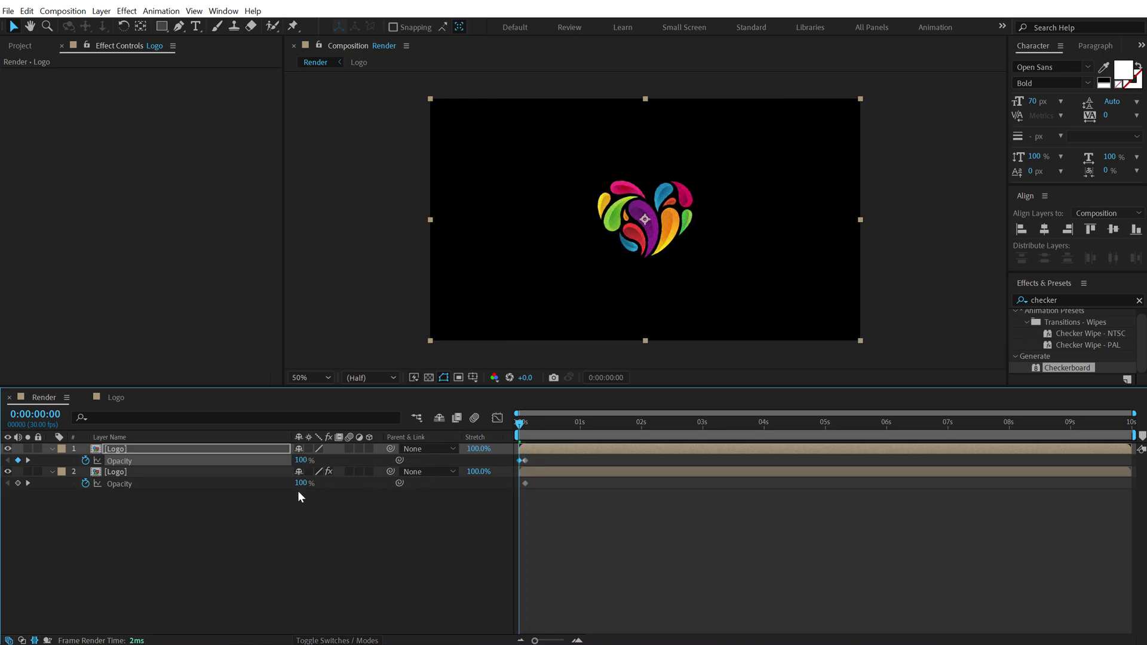
pyautogui.moveTo(300, 483); pyautogui.dragTo(241, 484)
pyautogui.click(197, 472)
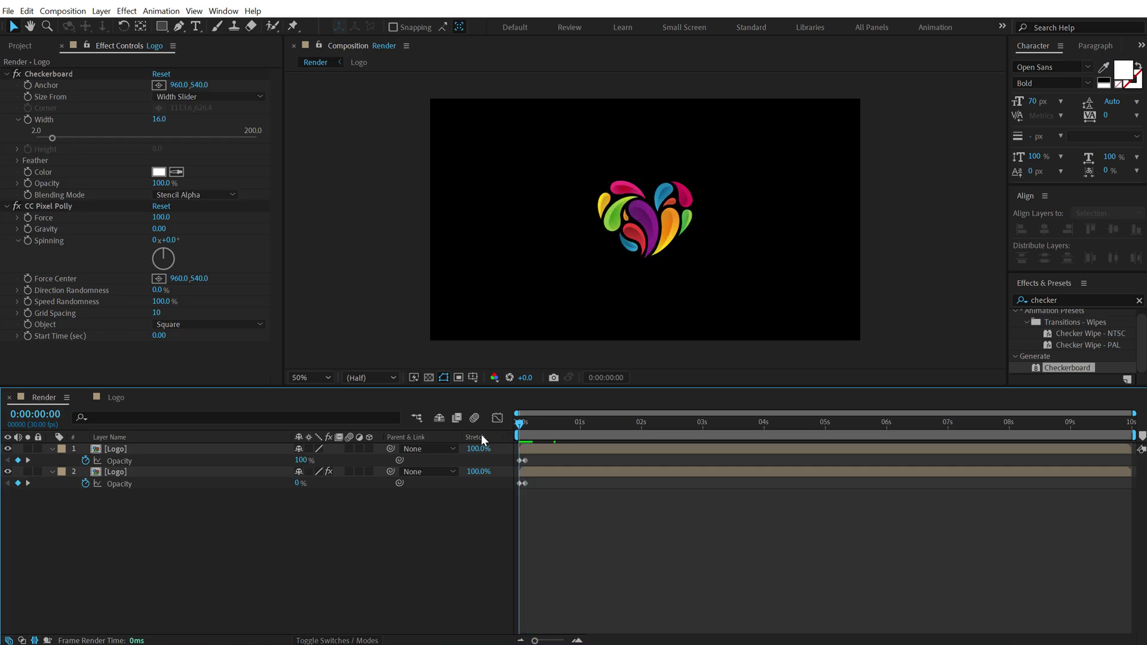
# Preview the crossfade into the particle burst and collapse the Opacity properties.
pyautogui.press('space')
pyautogui.press('space')
pyautogui.moveTo(521, 427)
pyautogui.mouseDown()
pyautogui.moveTo(692, 430)
pyautogui.moveTo(524, 435)
pyautogui.moveTo(566, 435)
pyautogui.moveTo(535, 435)
pyautogui.mouseUp()
pyautogui.press('u')
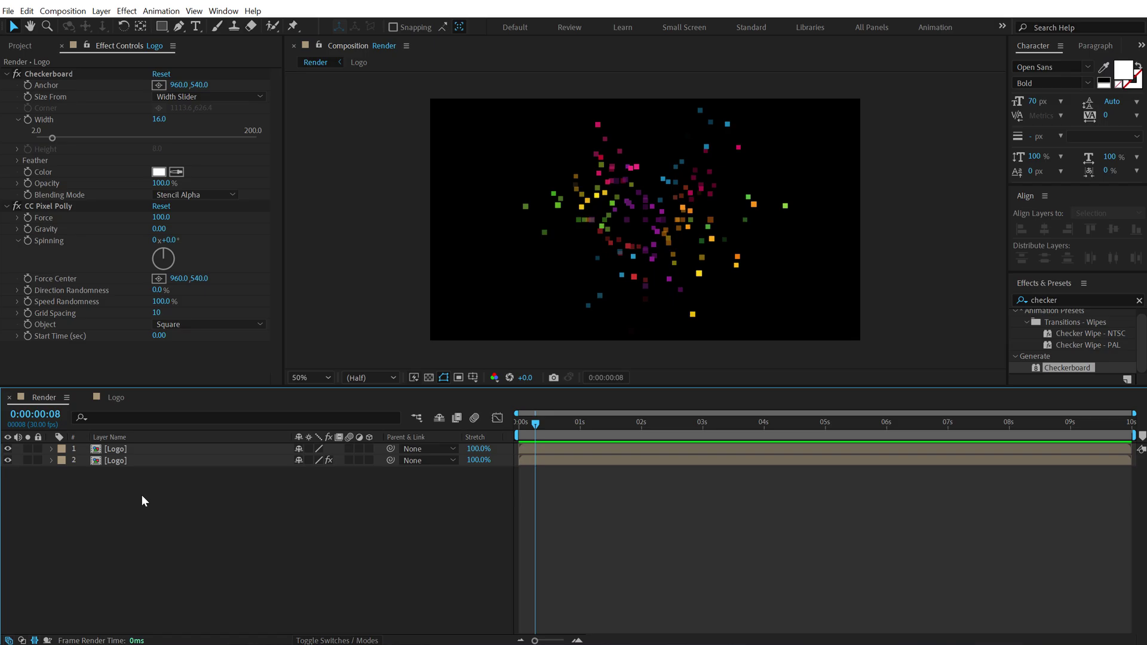
pyautogui.hotkey('ctrl', 'y')
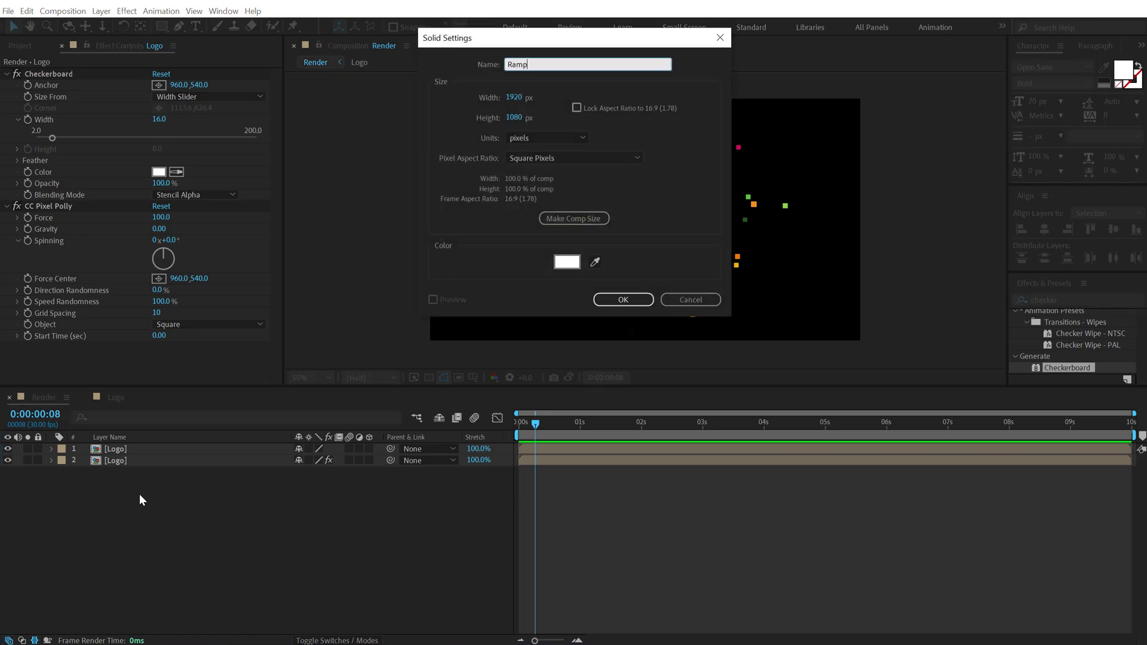
# Create the Ramp solid and give it a radial Gradient Ramp.
pyautogui.press('Return')
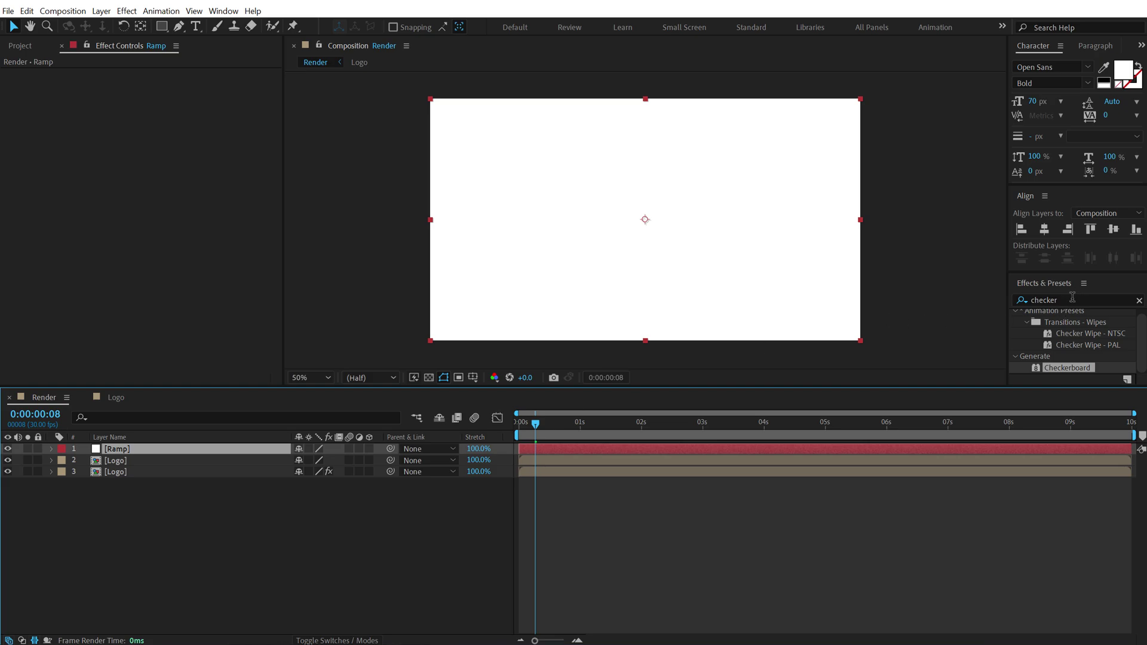
pyautogui.click(1072, 299)
pyautogui.write('ramp')
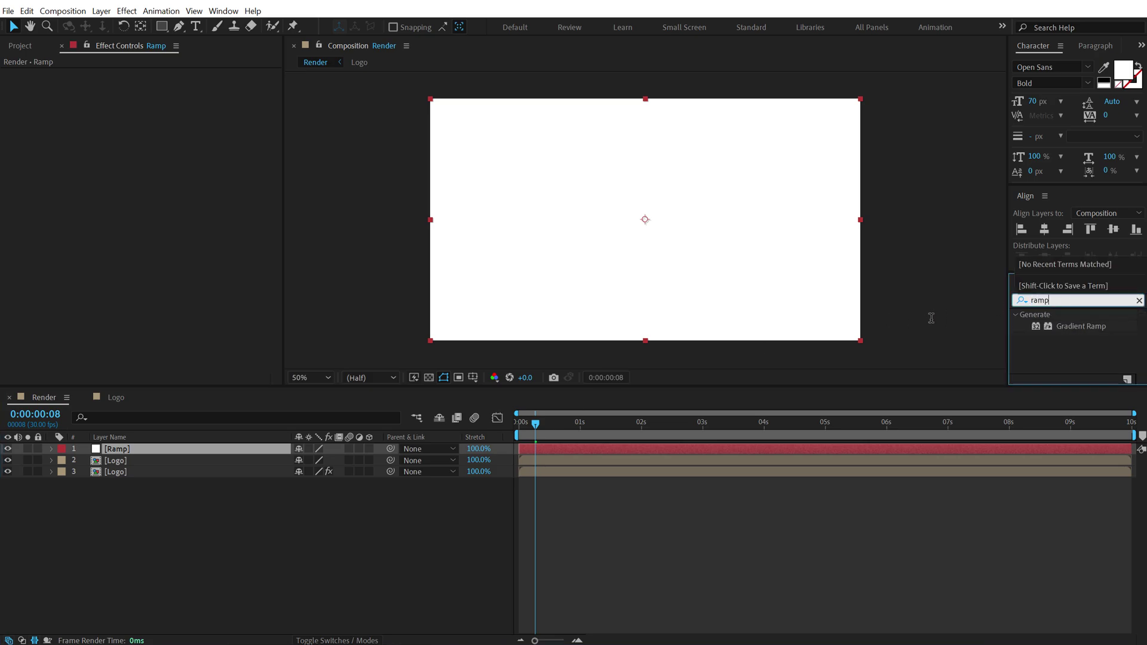
pyautogui.doubleClick(1066, 328)
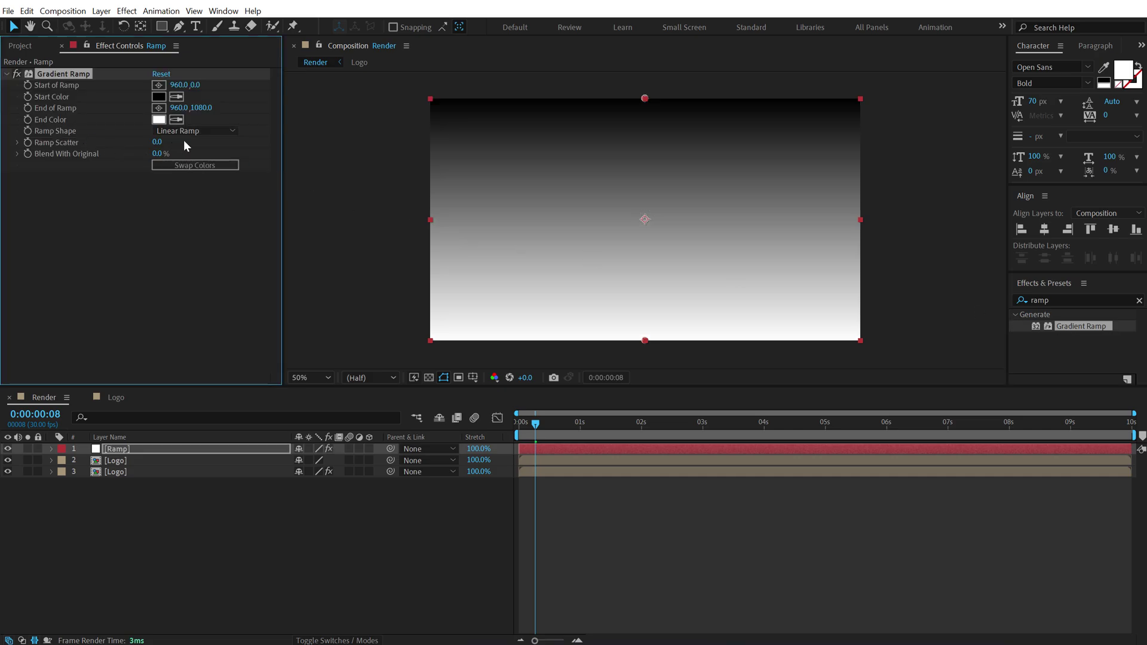
pyautogui.click(183, 131)
pyautogui.click(184, 158)
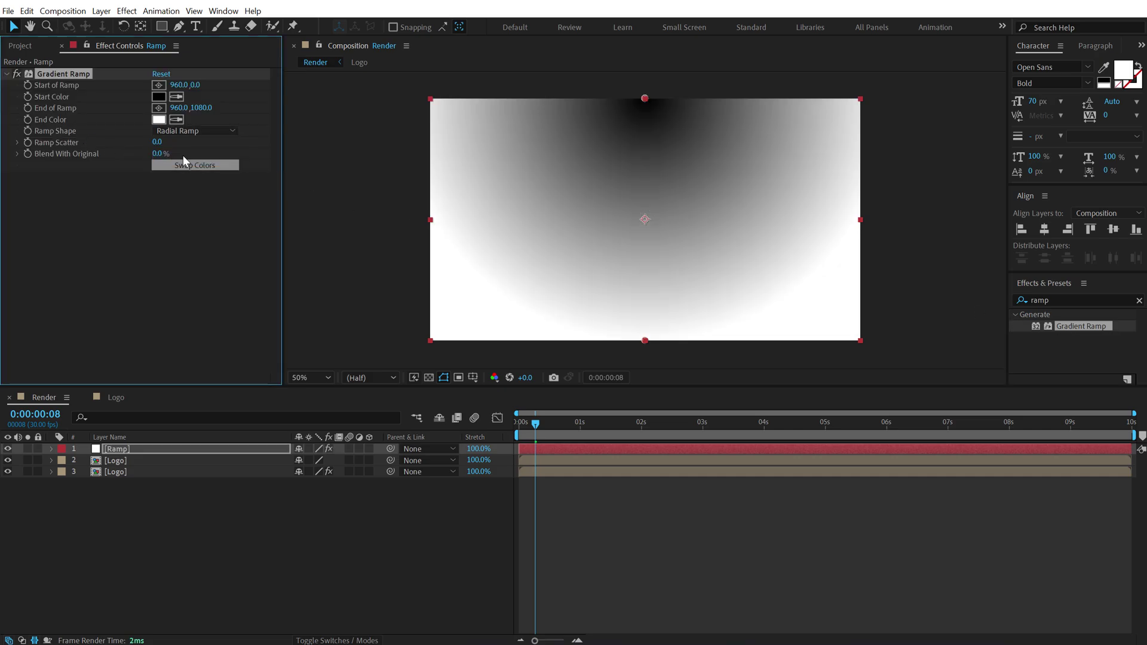
# Centre the ramp start, set end colour 212121, then move Ramp below both Logos and hide it.
pyautogui.moveTo(646, 94); pyautogui.dragTo(655, 213)
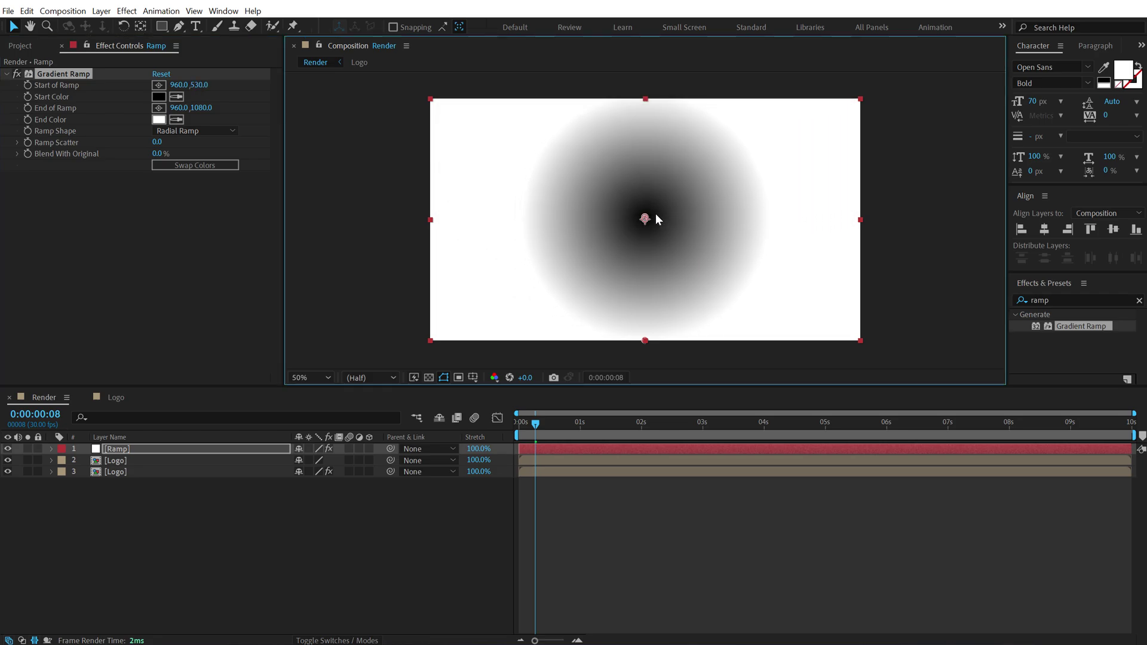
pyautogui.click(163, 119)
pyautogui.write('212121')
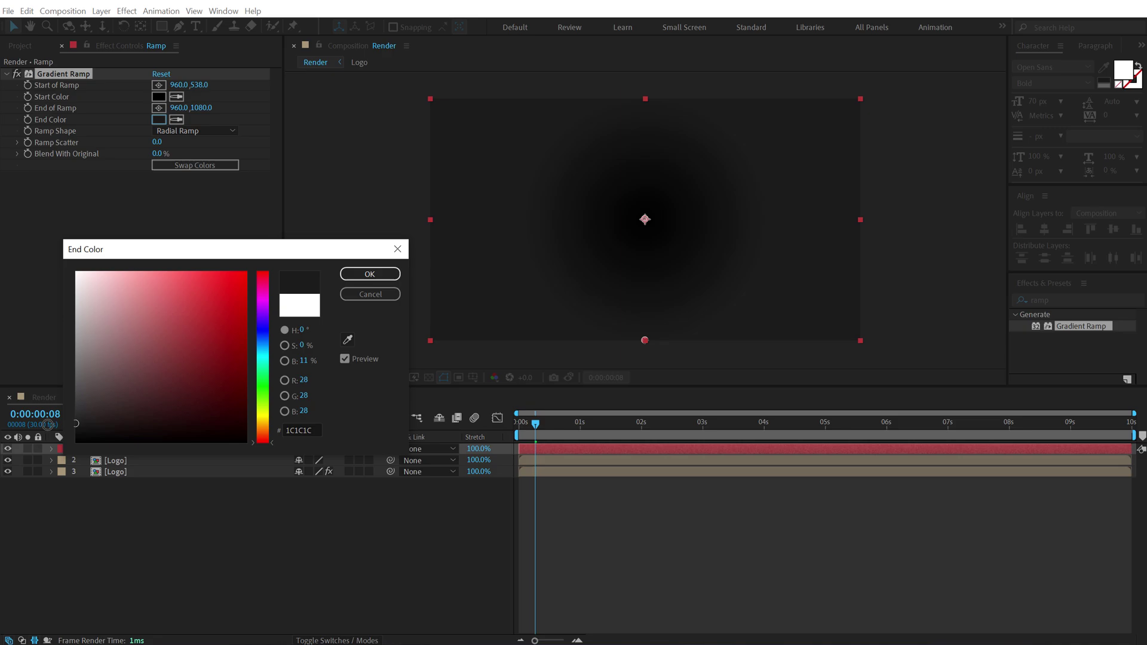
pyautogui.click(370, 275)
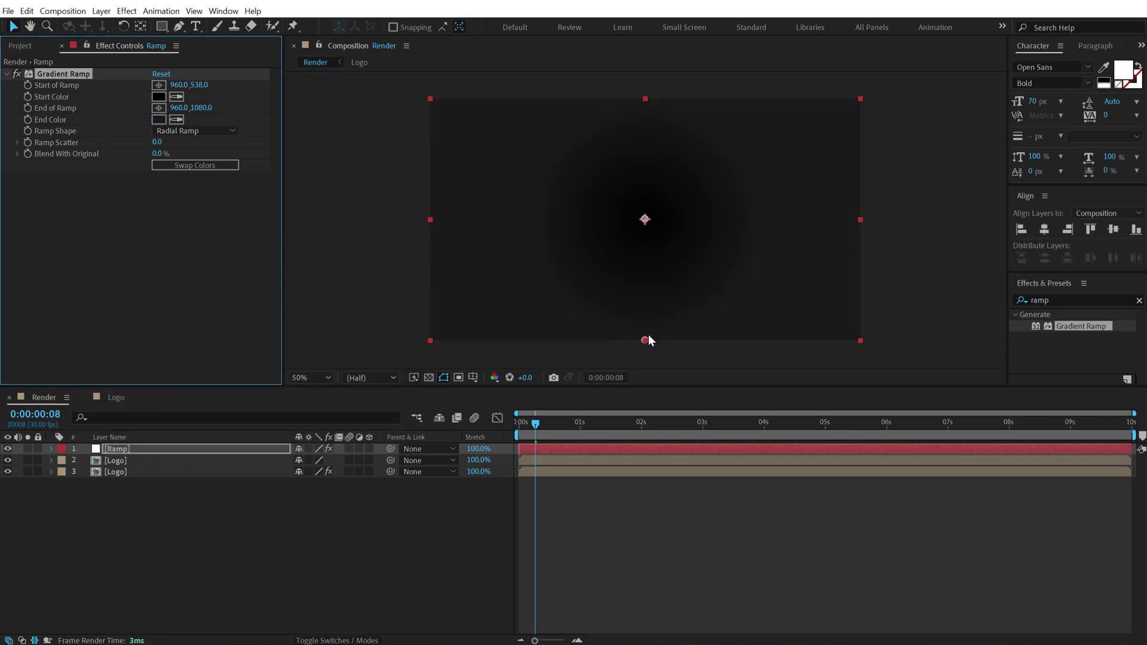
pyautogui.moveTo(643, 341); pyautogui.dragTo(645, 328)
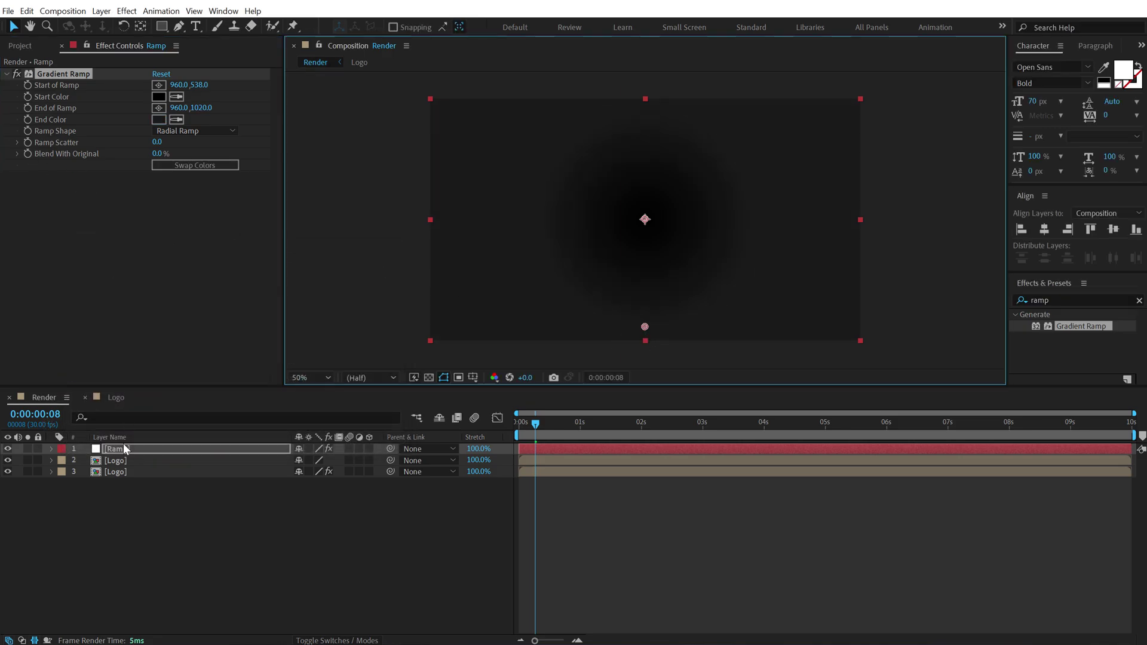
pyautogui.moveTo(121, 450); pyautogui.dragTo(122, 487)
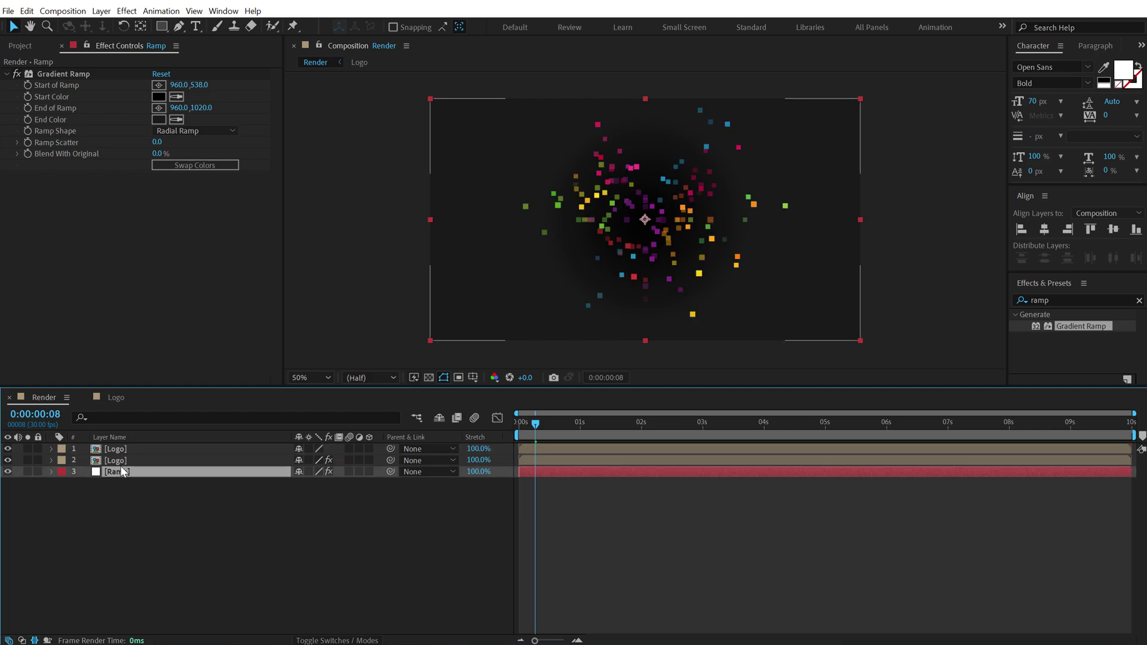
pyautogui.click(7, 472)
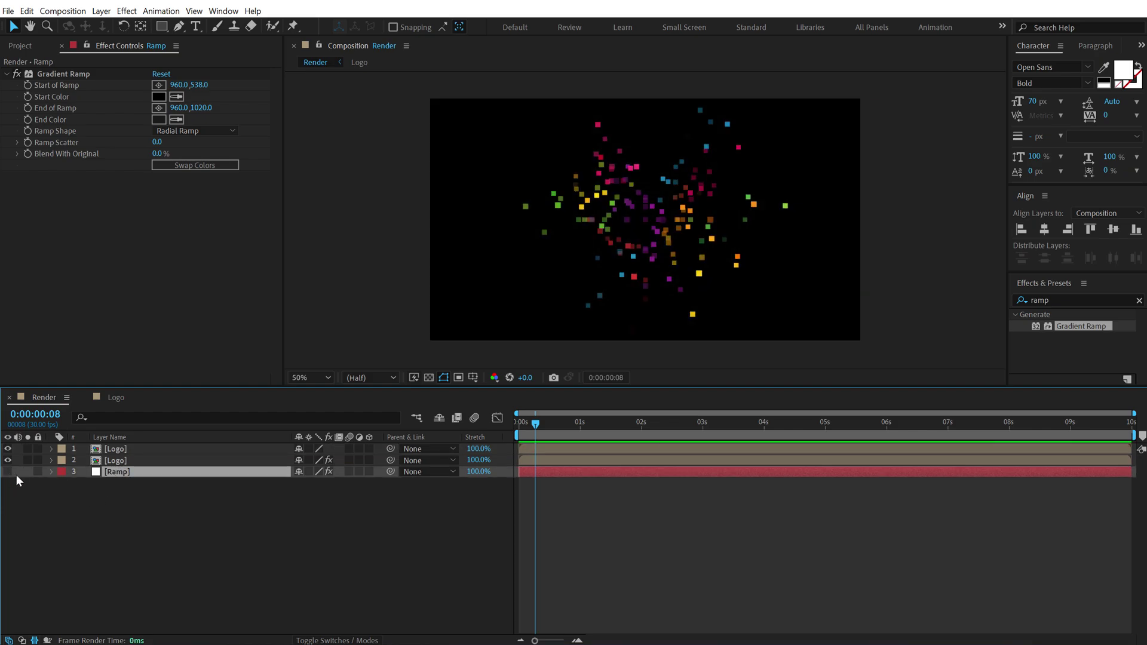
# Add an adjustment layer named Time at the top of the layer stack.
pyautogui.rightClick(131, 516)
pyautogui.moveTo(236, 370)
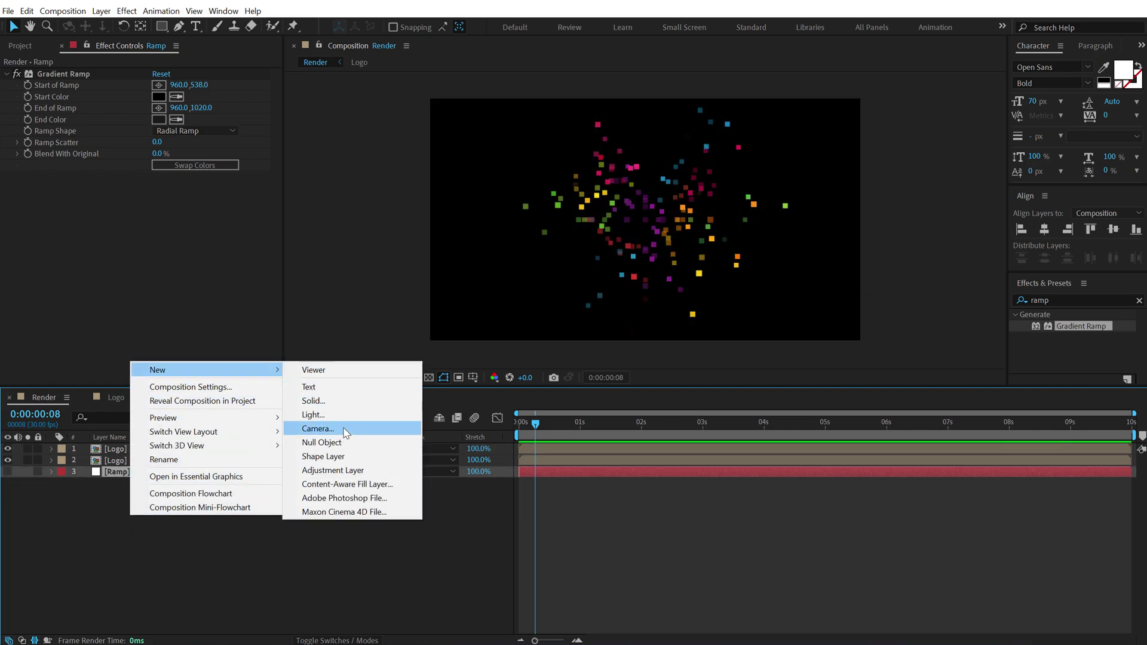
pyautogui.click(350, 471)
pyautogui.press('Return')
pyautogui.write('Time')
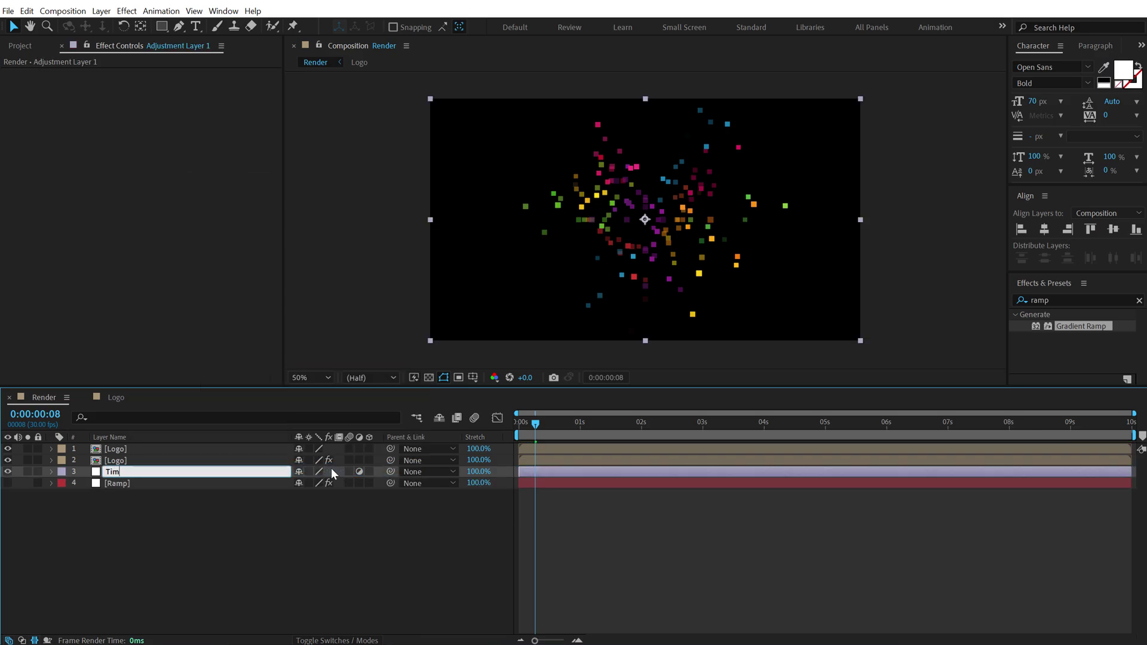
pyautogui.press('Return')
pyautogui.moveTo(108, 470); pyautogui.dragTo(122, 448)
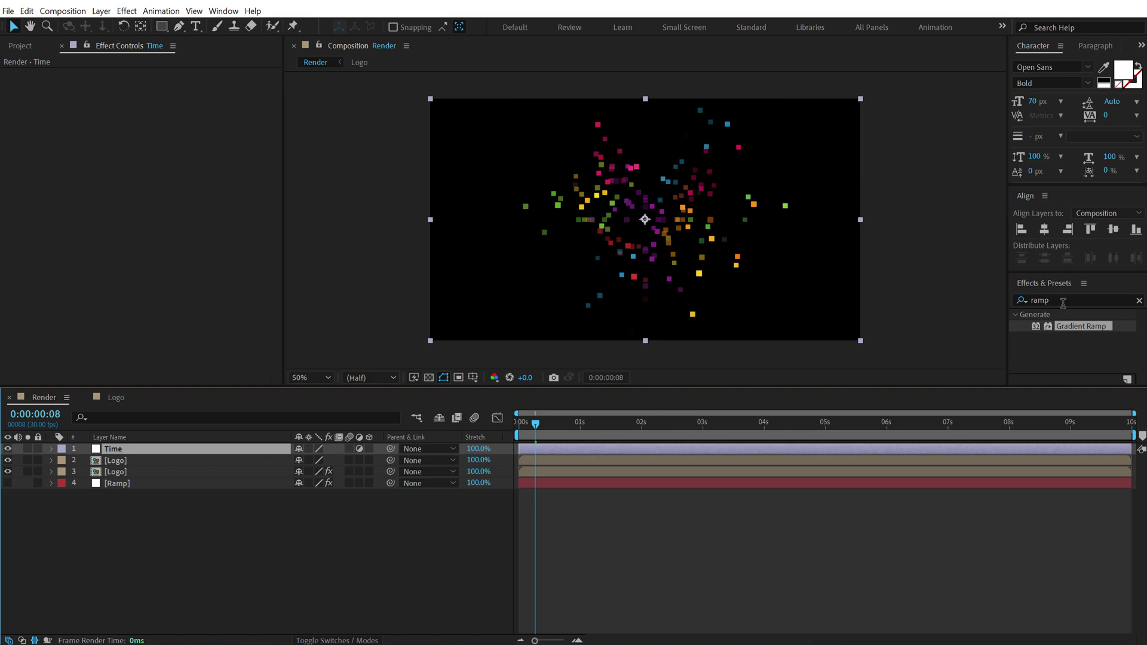
# Apply Time Displacement using Ramp with Effects & Masks, 2.0 s max displacement, then edit Time Resolution.
pyautogui.click(1027, 300)
pyautogui.write('time di')
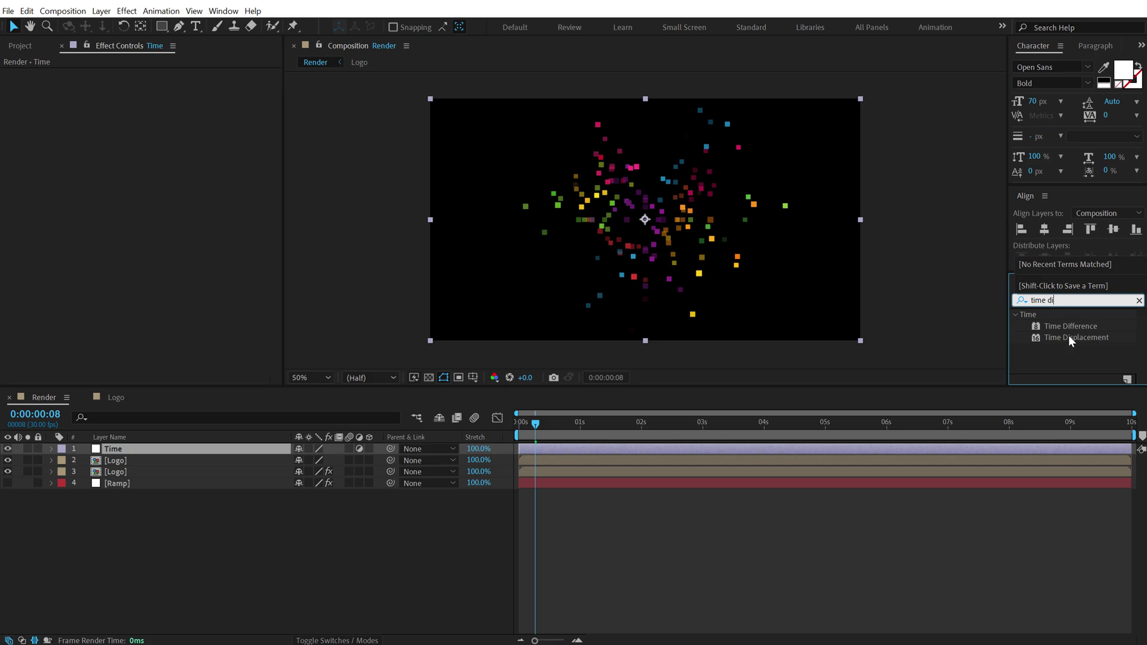
pyautogui.doubleClick(1069, 336)
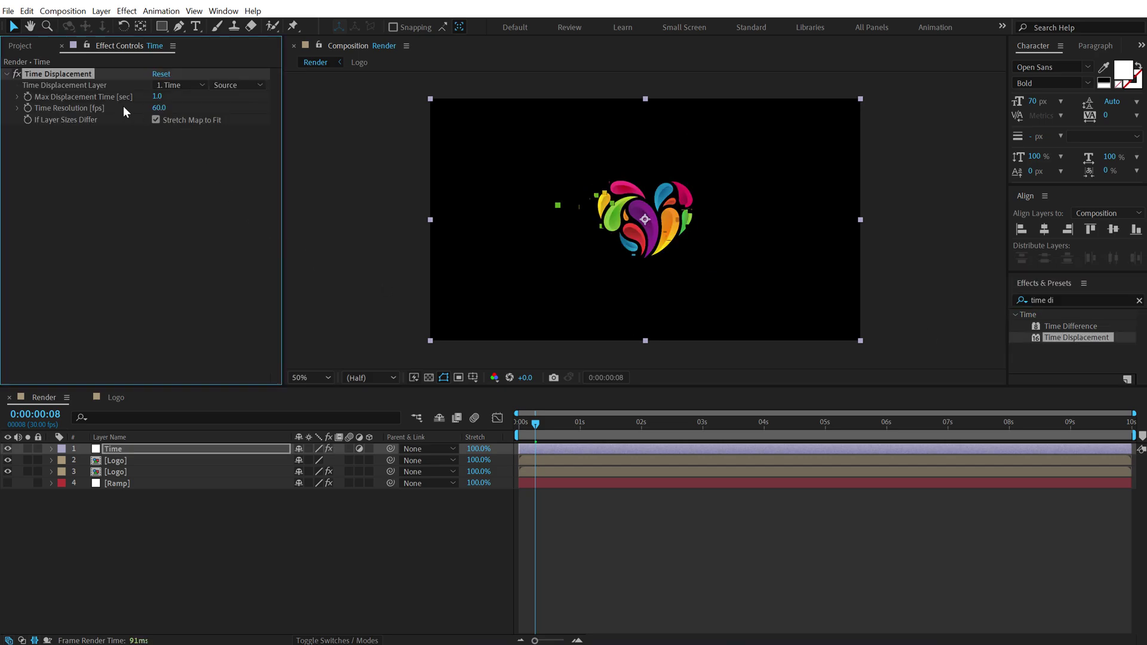
pyautogui.click(177, 86)
pyautogui.click(197, 159)
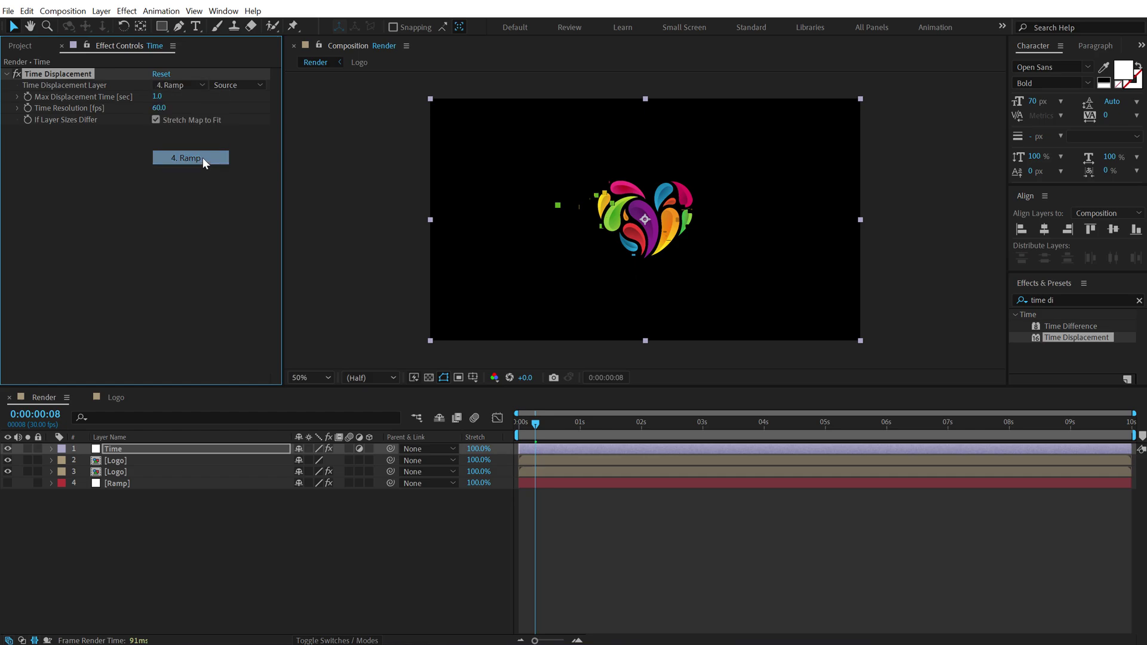
pyautogui.click(238, 85)
pyautogui.click(252, 126)
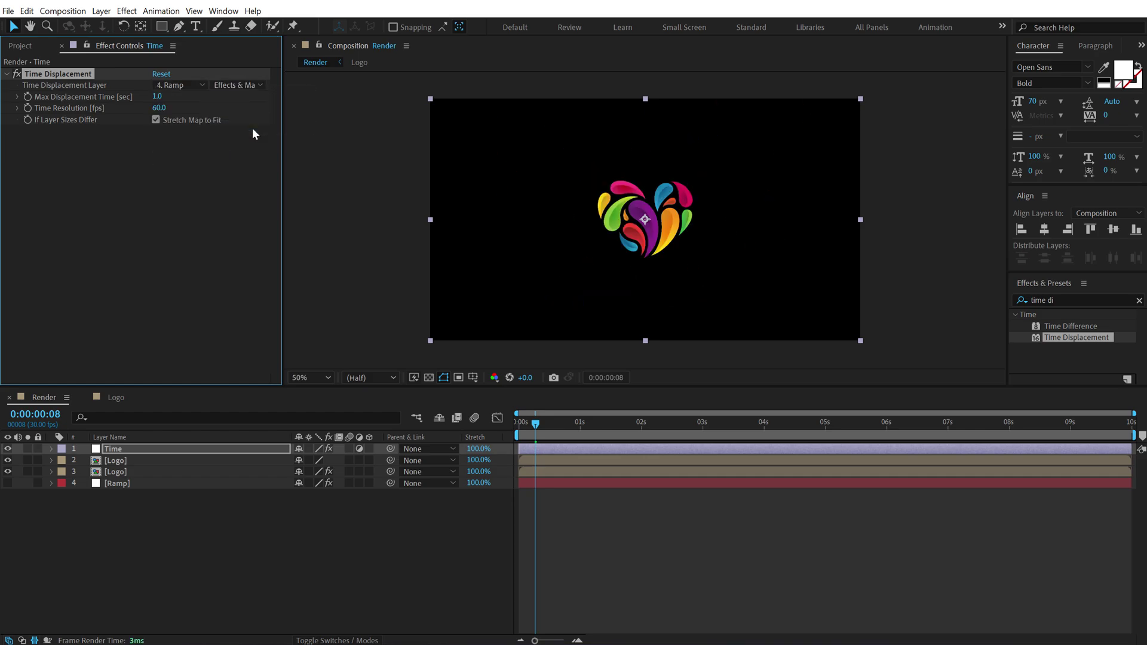
pyautogui.click(158, 97)
pyautogui.write('2')
pyautogui.click(192, 169)
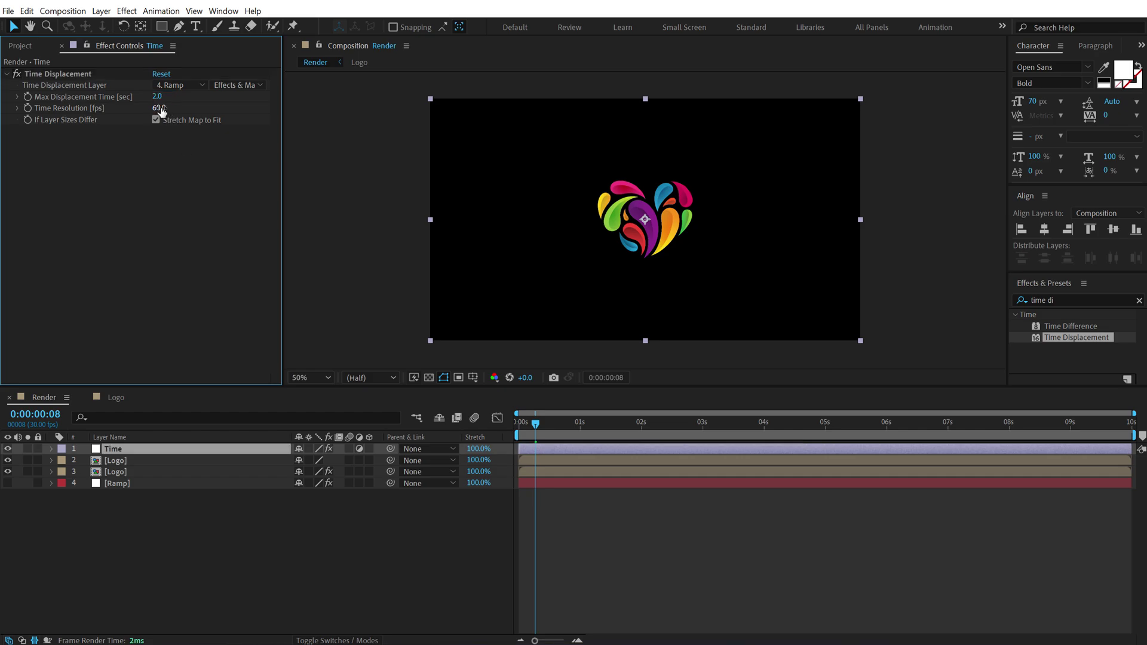
pyautogui.click(160, 108)
# Reveal the Ramp layer, pull the gradient end point upward, and set Ramp Scatter to 300.
pyautogui.moveTo(526, 422); pyautogui.dragTo(635, 441)
pyautogui.click(107, 484)
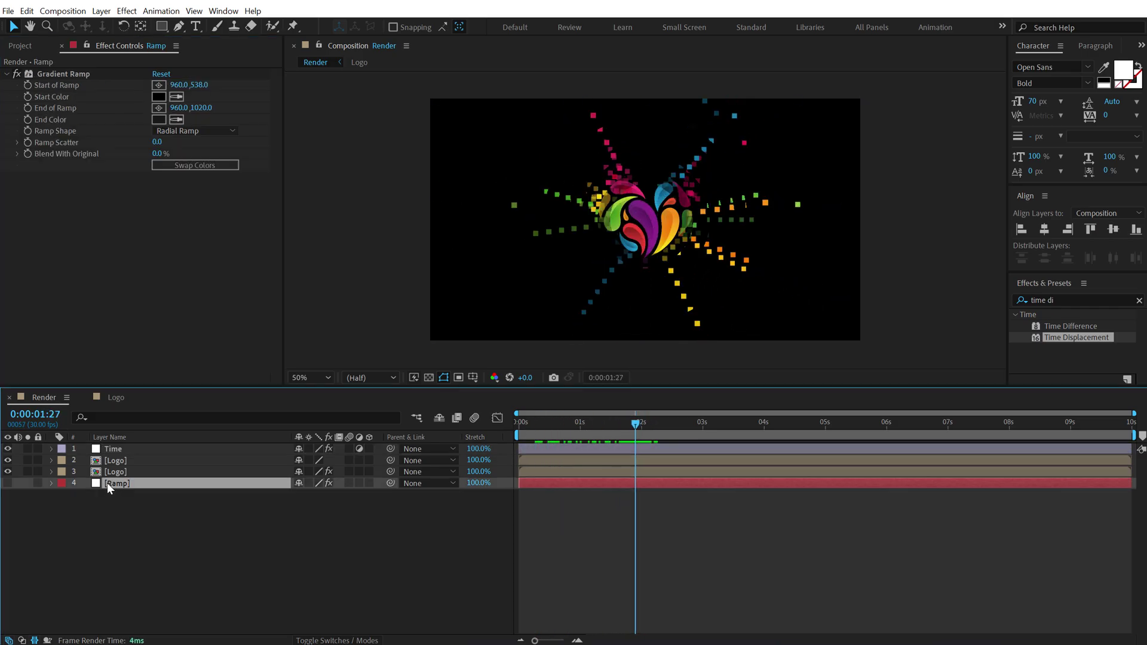
pyautogui.click(7, 482)
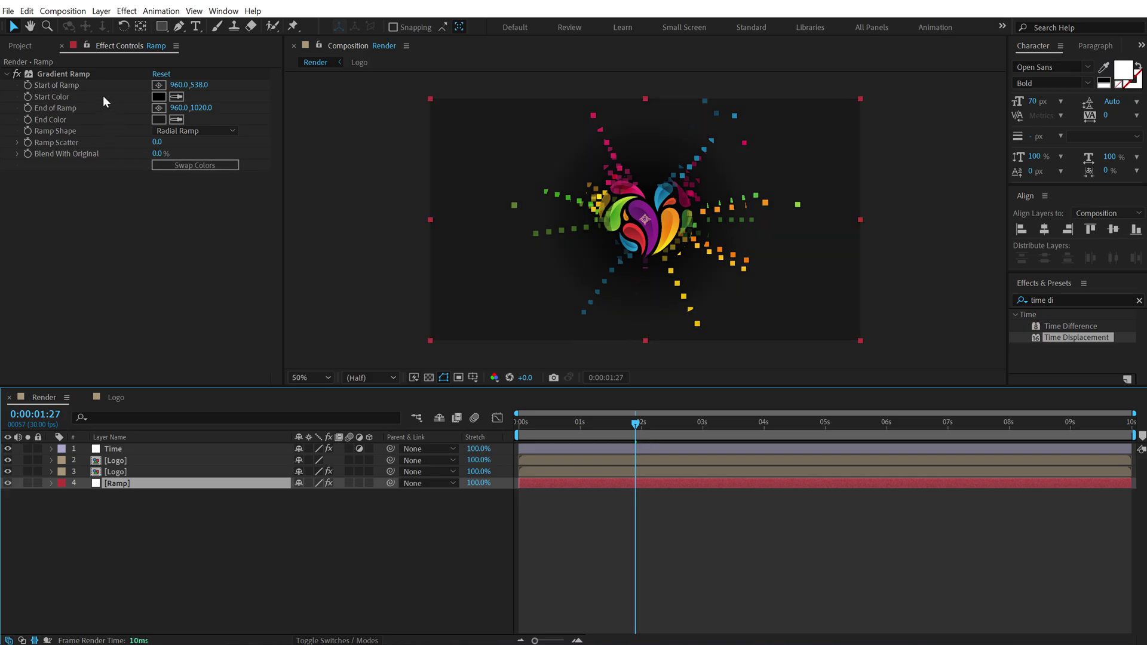
pyautogui.click(63, 73)
pyautogui.moveTo(645, 326)
pyautogui.mouseDown()
pyautogui.moveTo(640, 303)
pyautogui.moveTo(642, 317)
pyautogui.mouseUp()
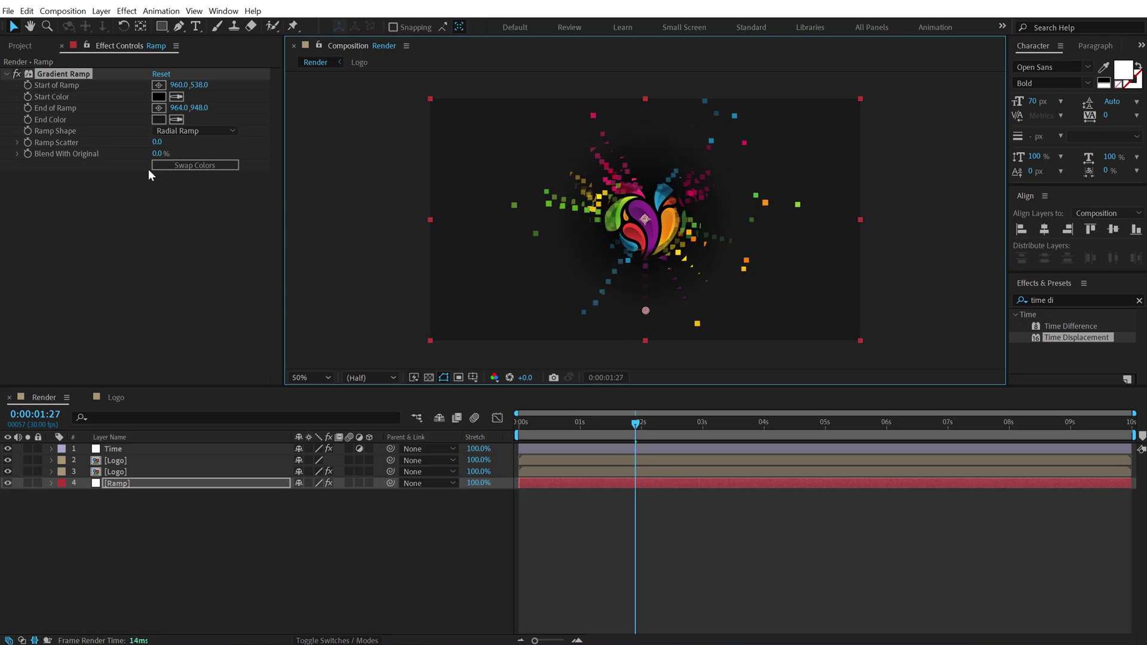
pyautogui.moveTo(157, 142); pyautogui.dragTo(185, 145)
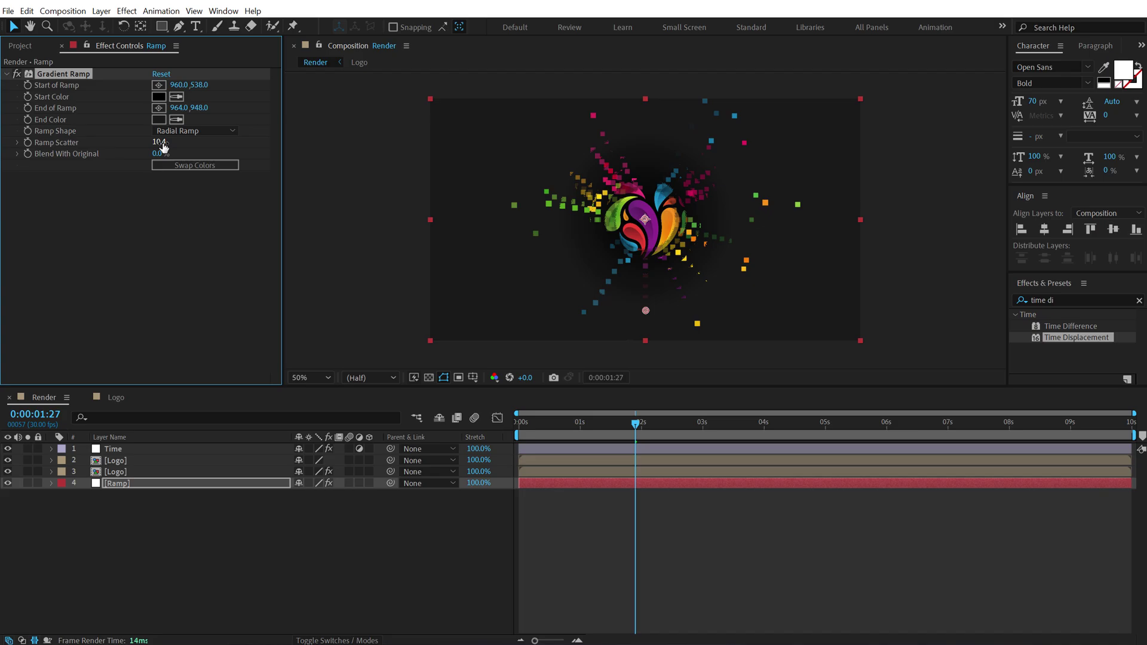
pyautogui.click(168, 217)
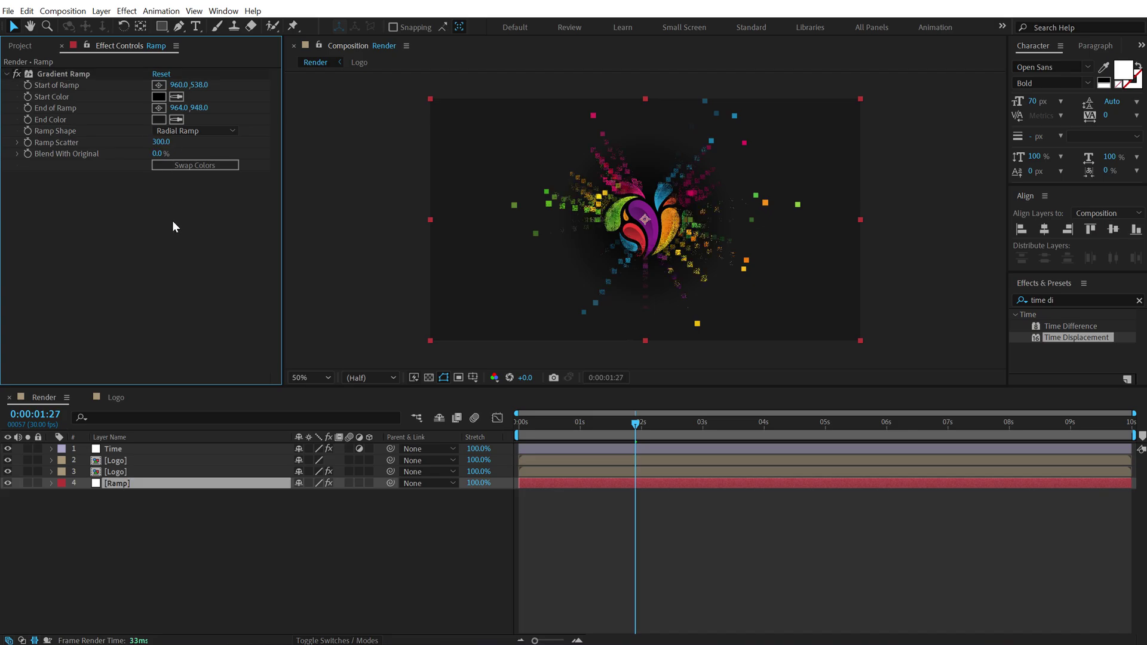
# Hide the Ramp layer again and preview the explosion up to the two-second mark.
pyautogui.moveTo(542, 417); pyautogui.dragTo(637, 416)
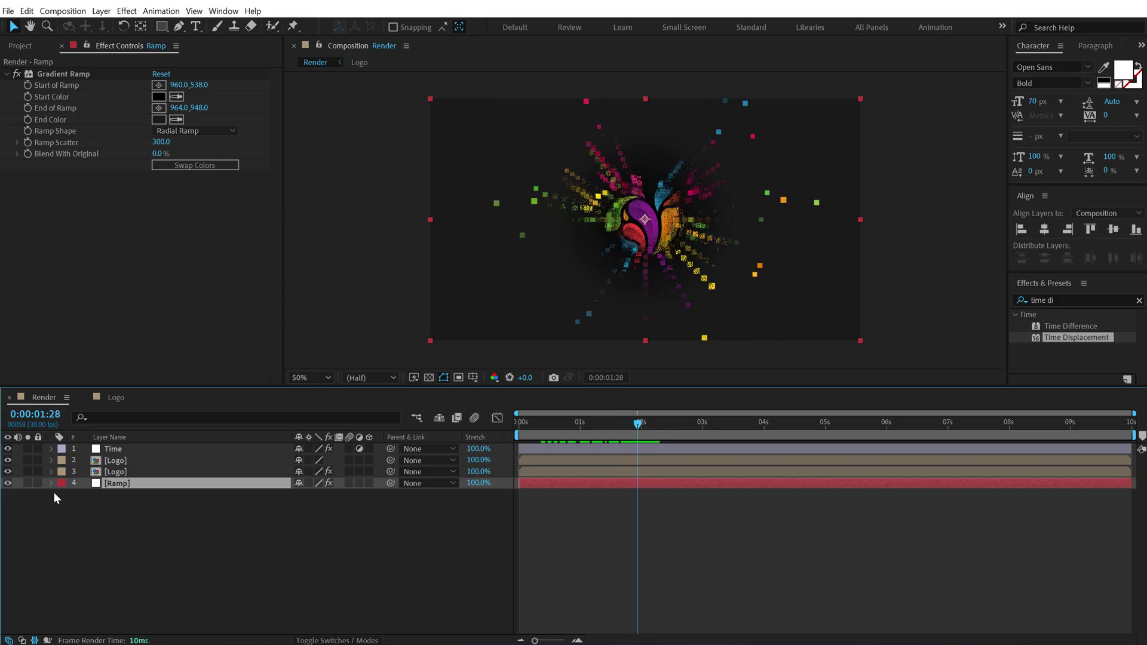
pyautogui.click(8, 483)
pyautogui.click(97, 536)
pyautogui.click(521, 422)
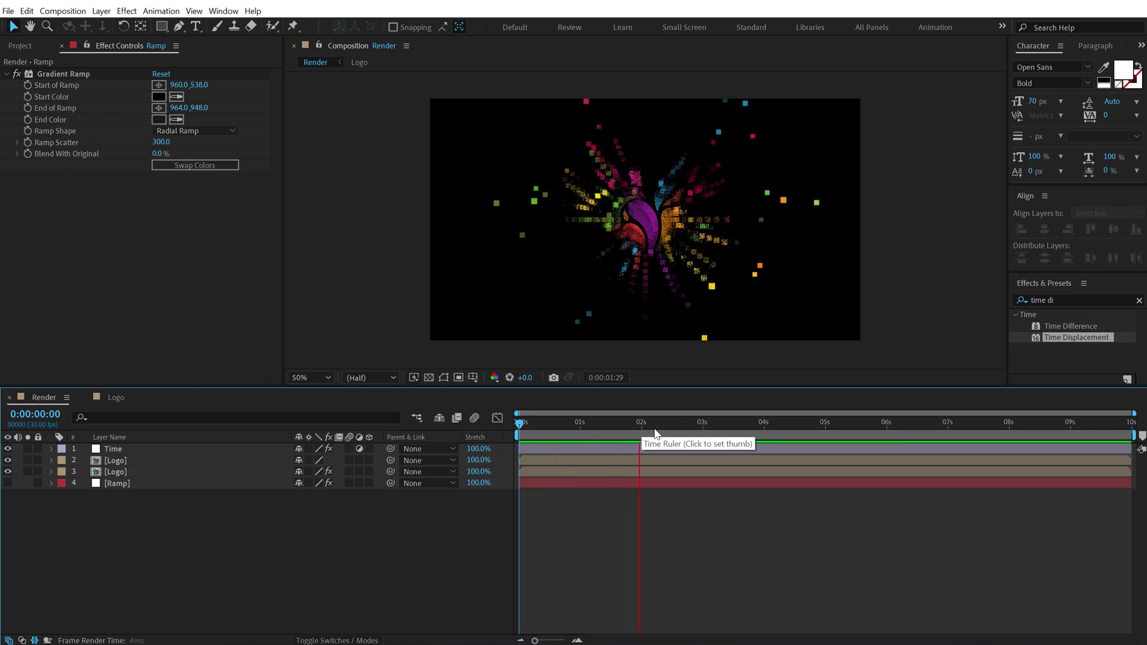
pyautogui.moveTo(627, 428); pyautogui.dragTo(686, 437)
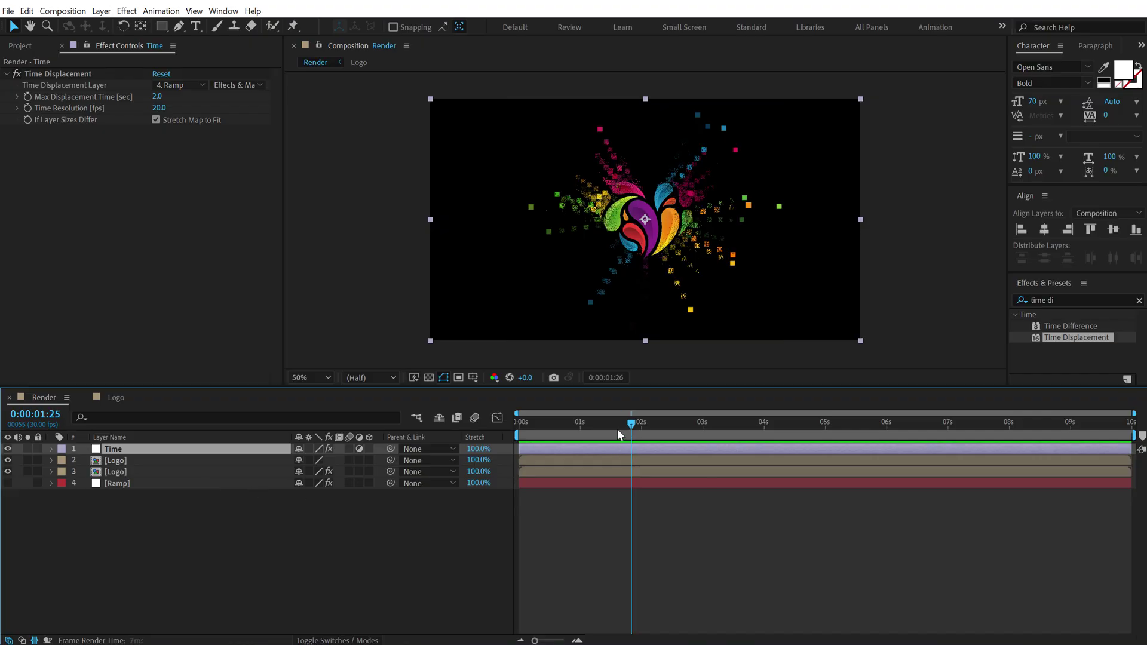
# Compare with Checkerboard toggled off, then reduce the lower Logo's Checkerboard Width to 10.
pyautogui.moveTo(618, 429); pyautogui.dragTo(641, 430)
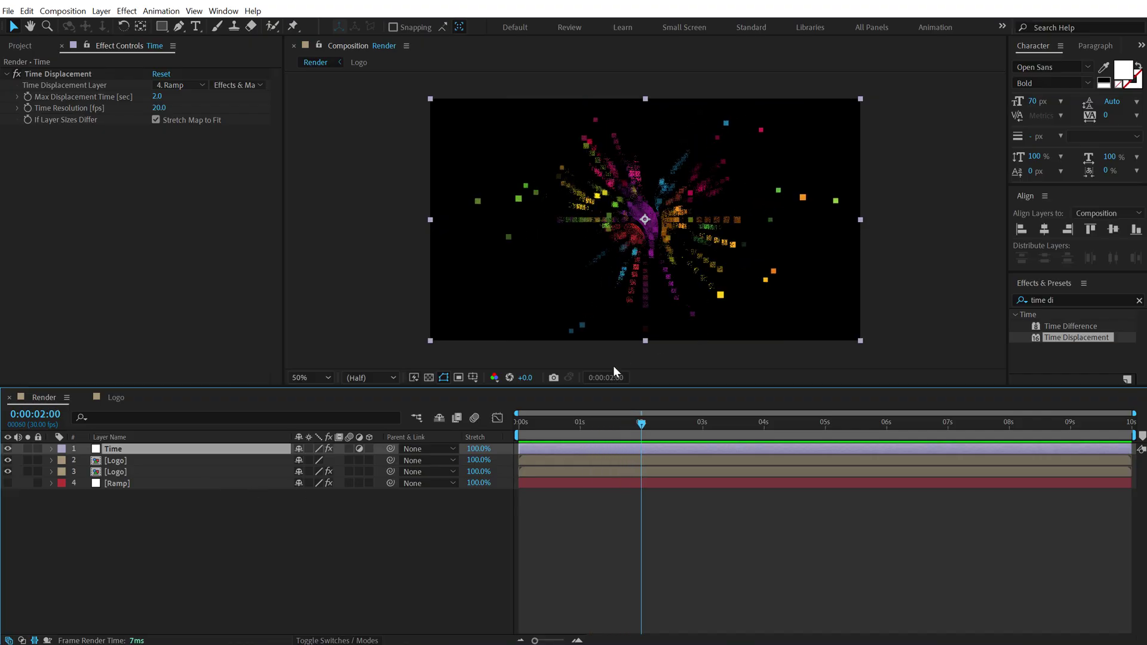
pyautogui.click(121, 471)
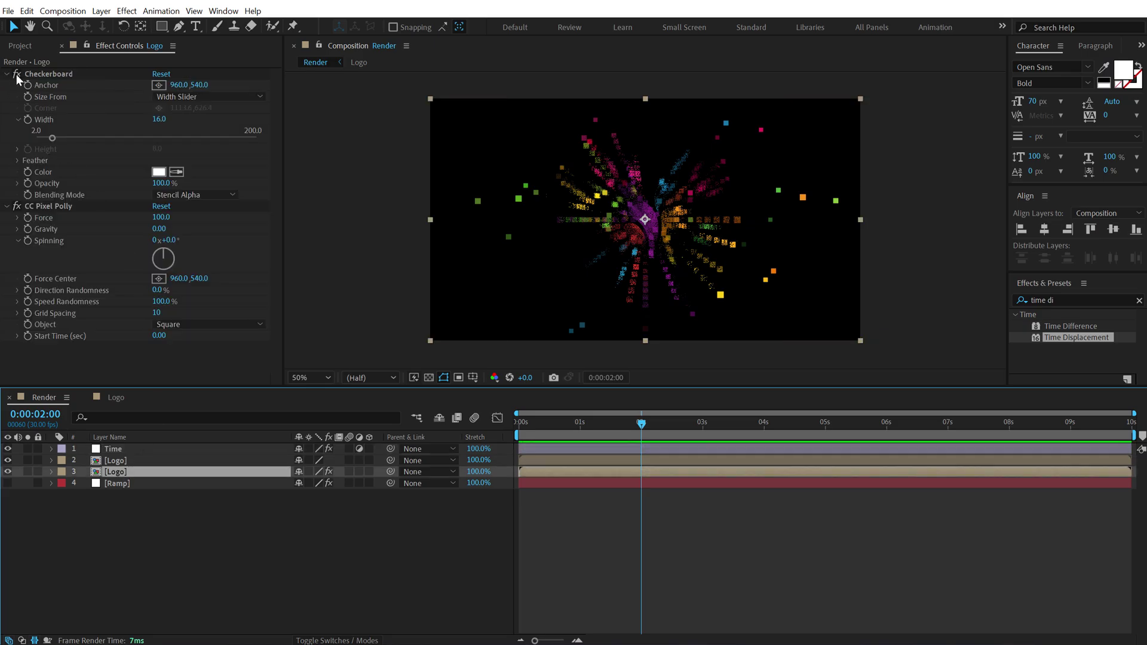
pyautogui.click(16, 74)
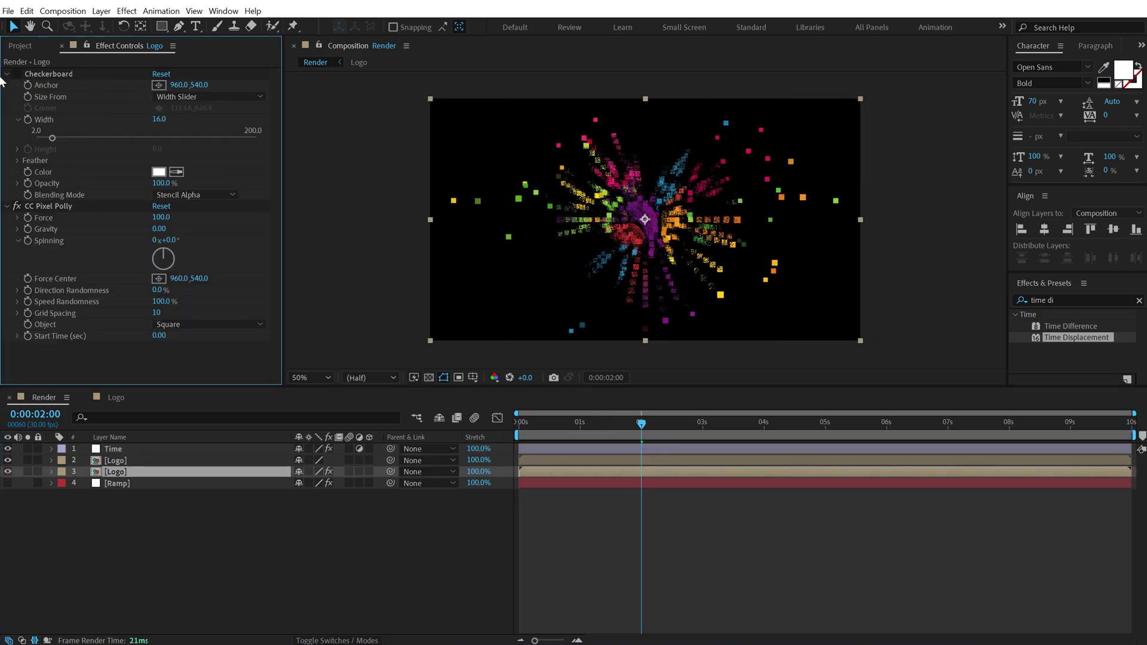
pyautogui.click(16, 74)
pyautogui.moveTo(161, 125); pyautogui.dragTo(145, 124)
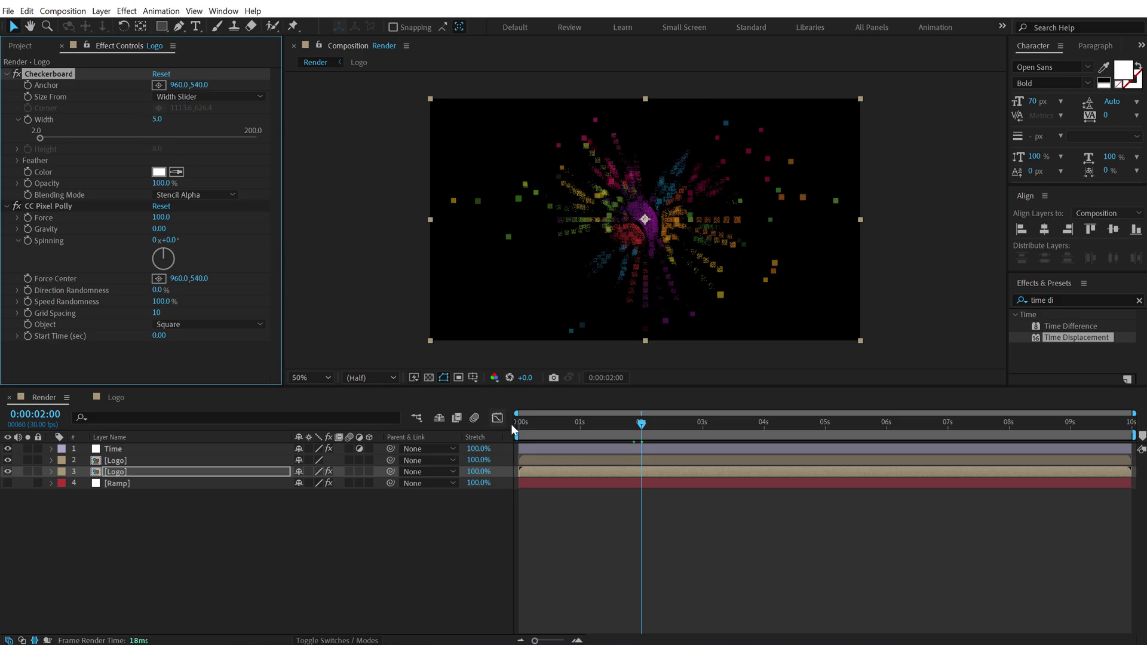
pyautogui.moveTo(548, 428); pyautogui.dragTo(638, 426)
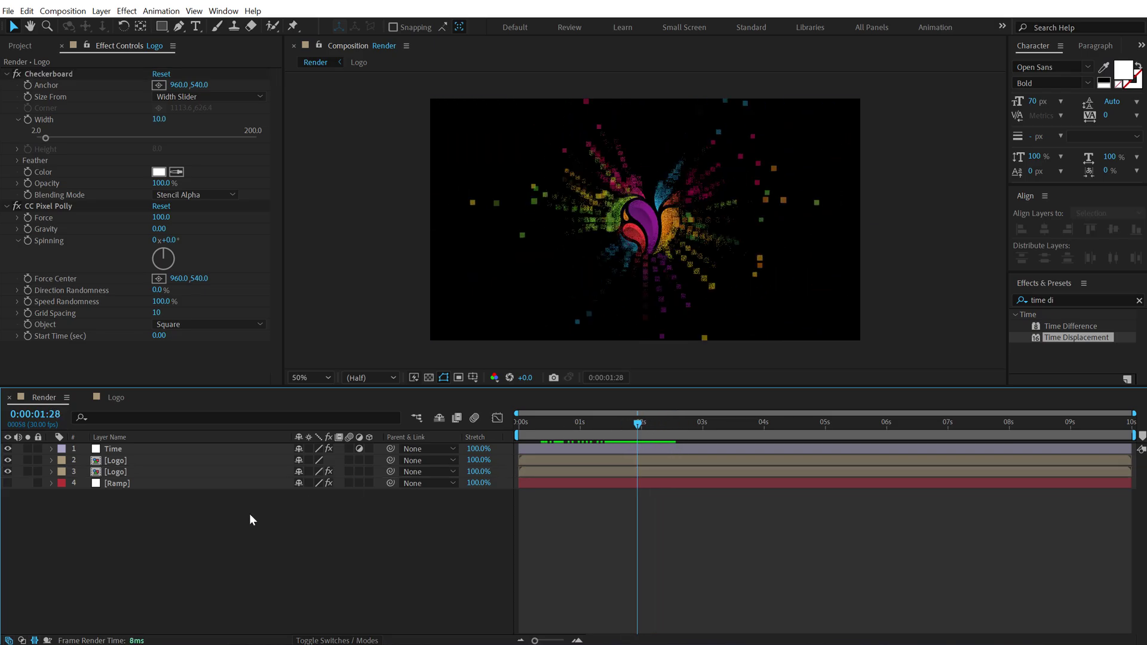
pyautogui.hotkey('ctrl', 'y')
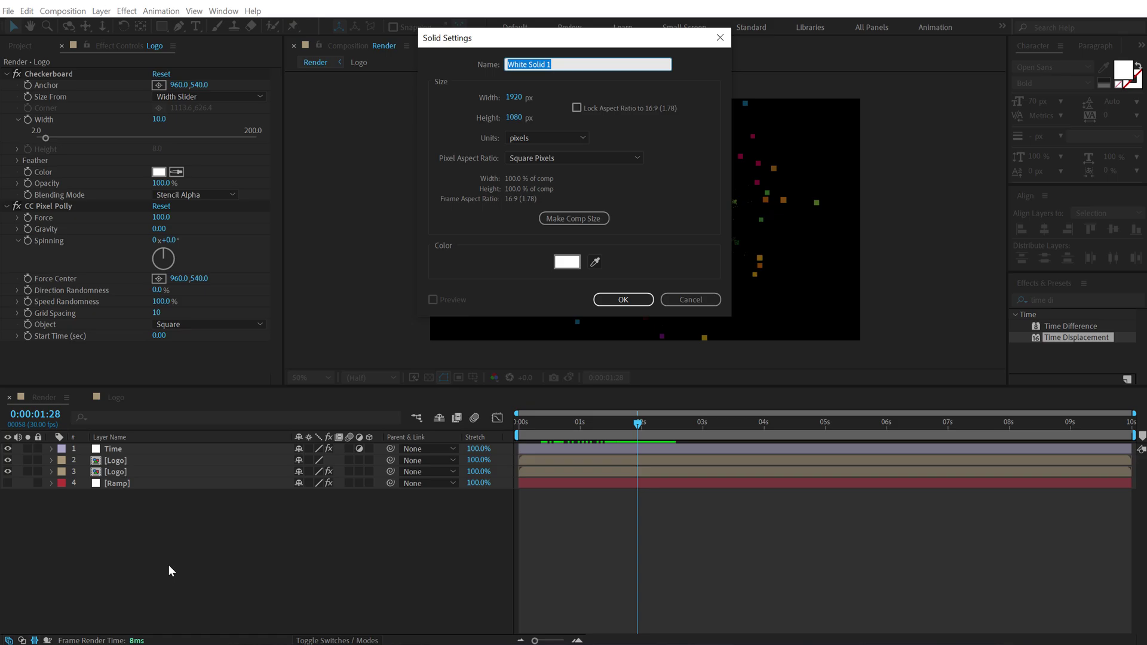
pyautogui.write('BG')
pyautogui.click(567, 263)
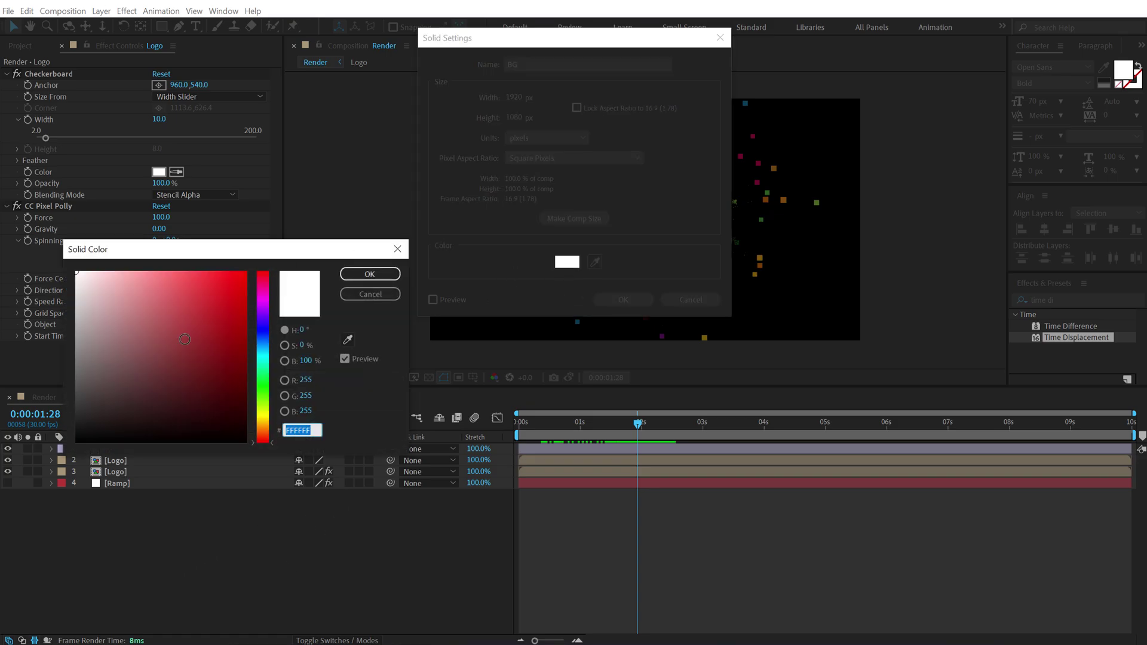
pyautogui.moveTo(108, 418); pyautogui.dragTo(15, 468)
pyautogui.click(361, 275)
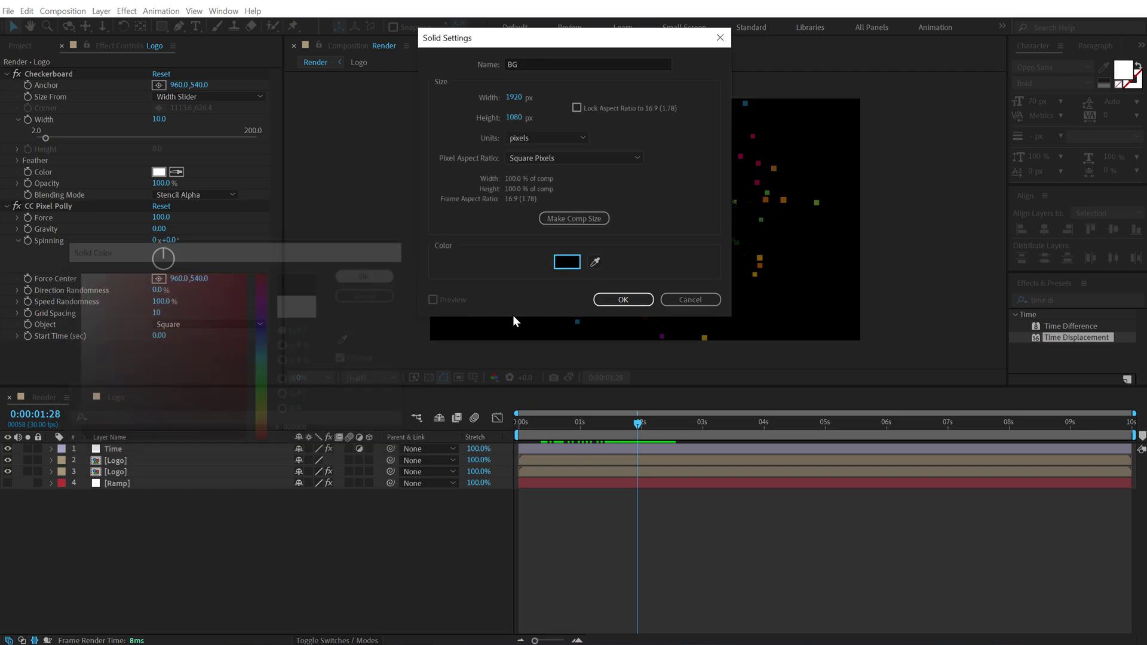
pyautogui.click(618, 300)
pyautogui.moveTo(128, 450); pyautogui.dragTo(123, 528)
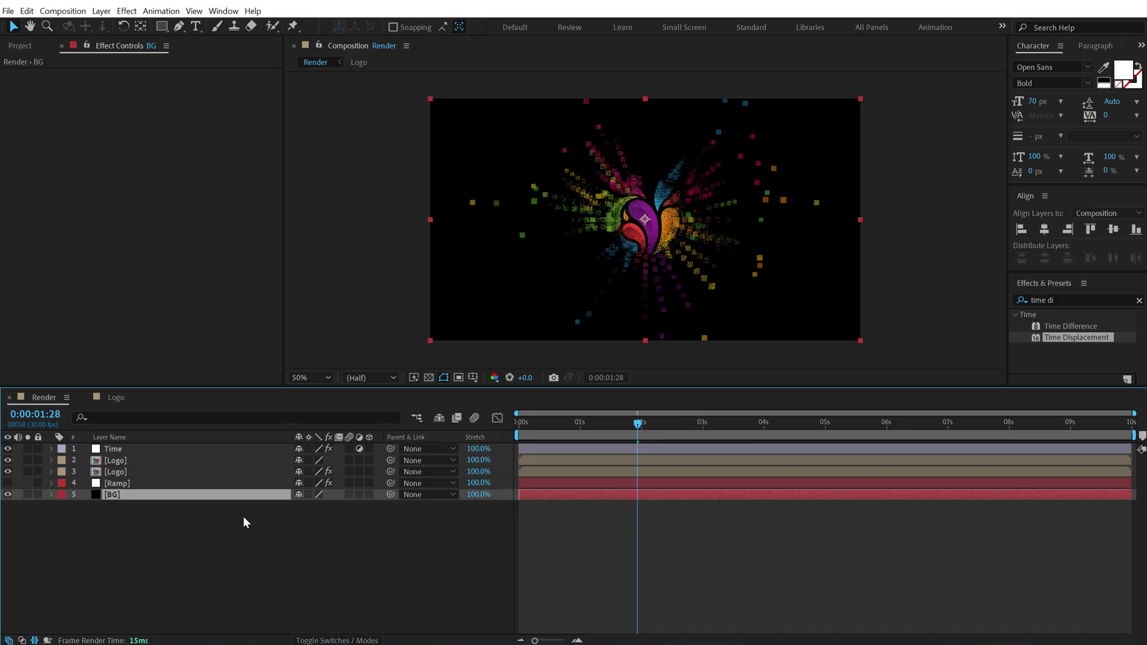
pyautogui.rightClick(223, 537)
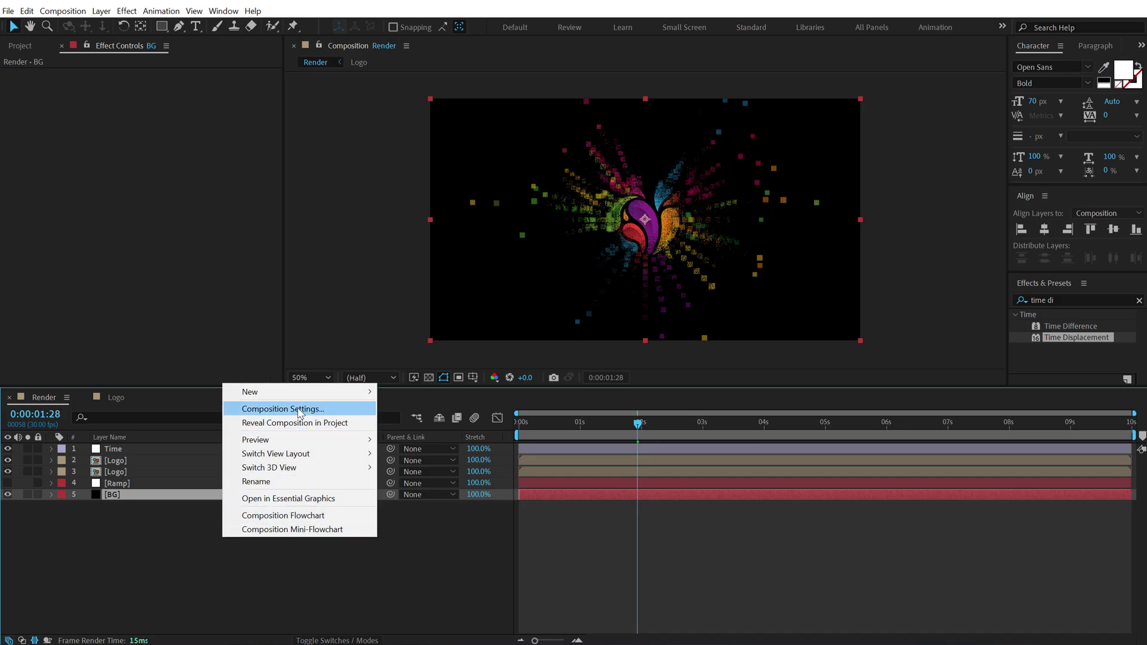
pyautogui.click(163, 539)
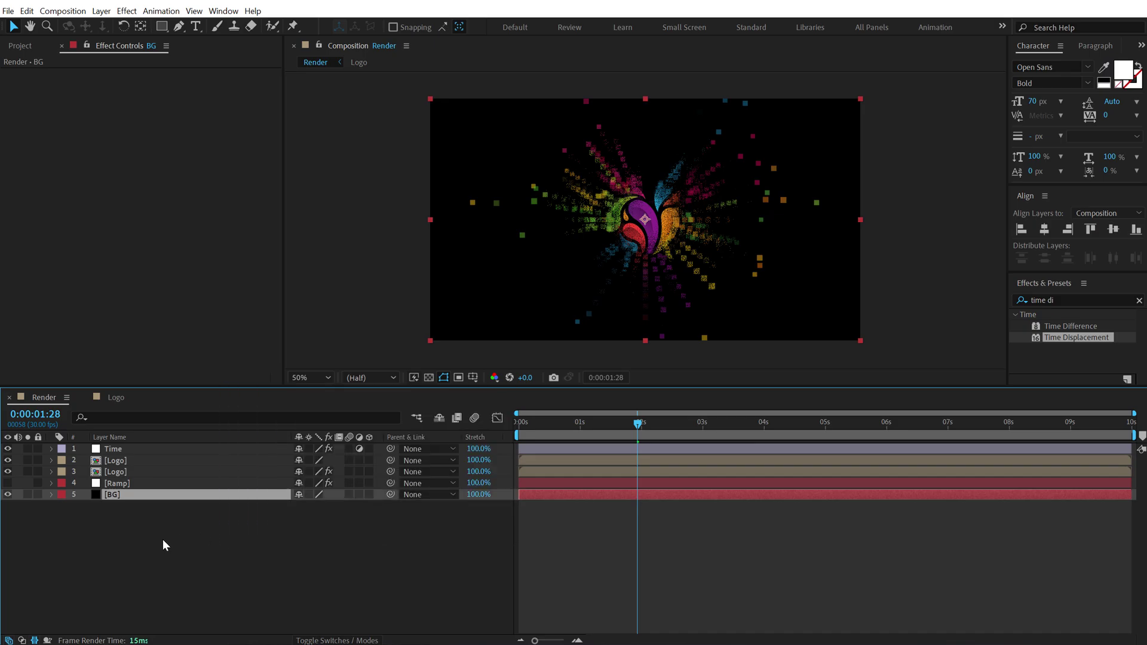
# Apply Glow to the Logo layer, widen its radius, then delete it.
pyautogui.click(162, 539)
pyautogui.click(100, 471)
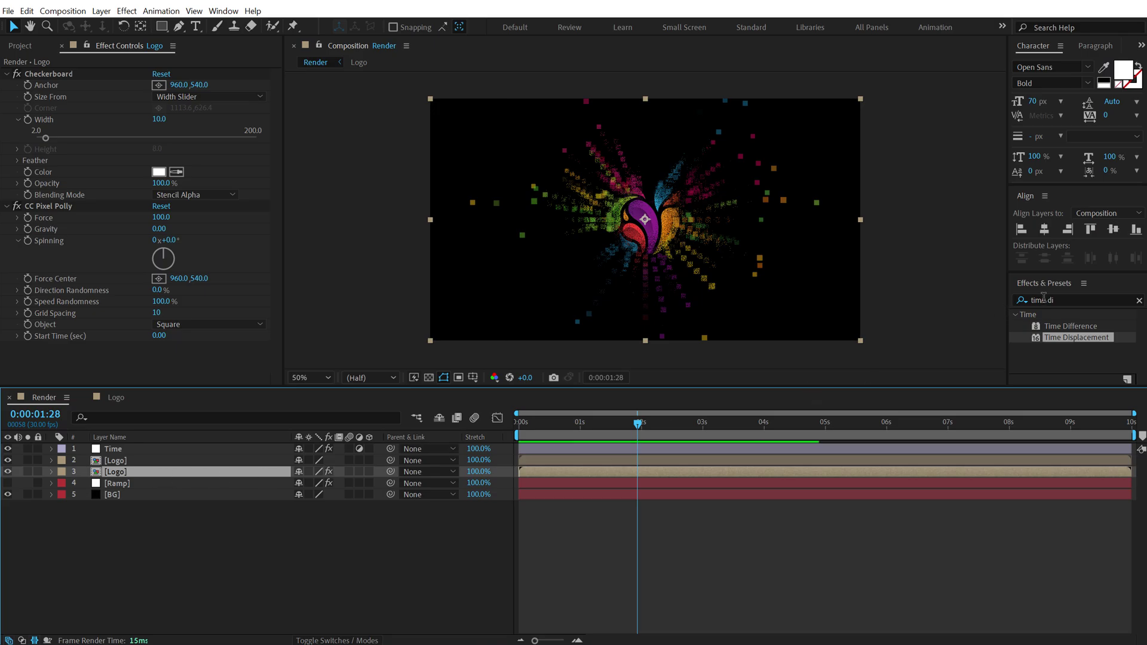
pyautogui.click(1064, 299)
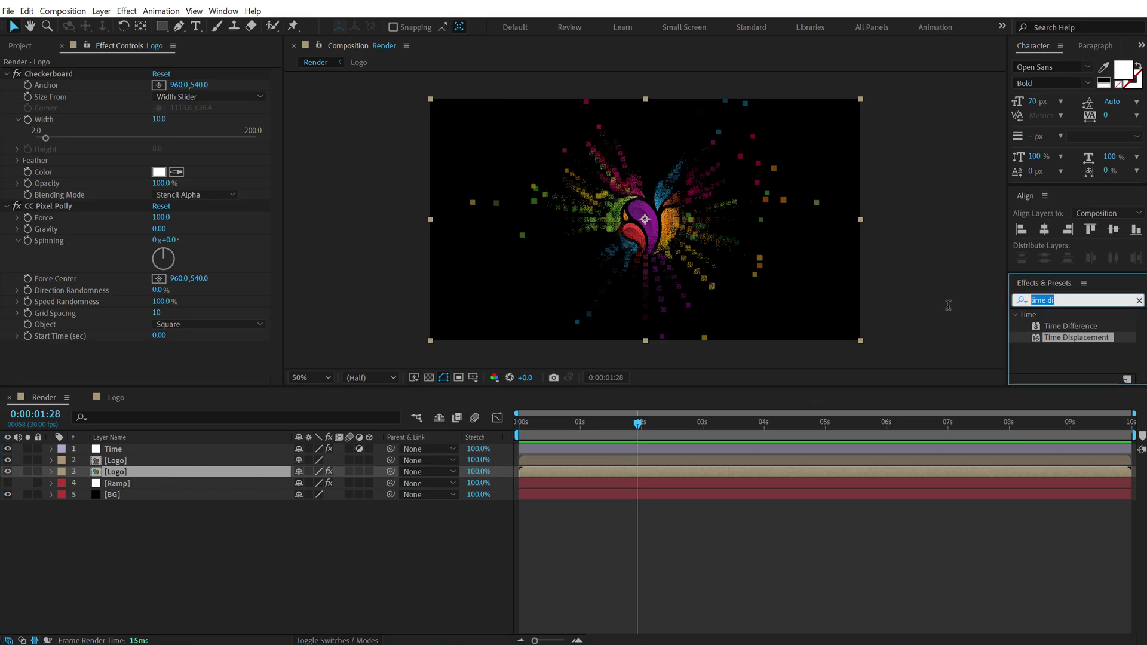
pyautogui.write('glow')
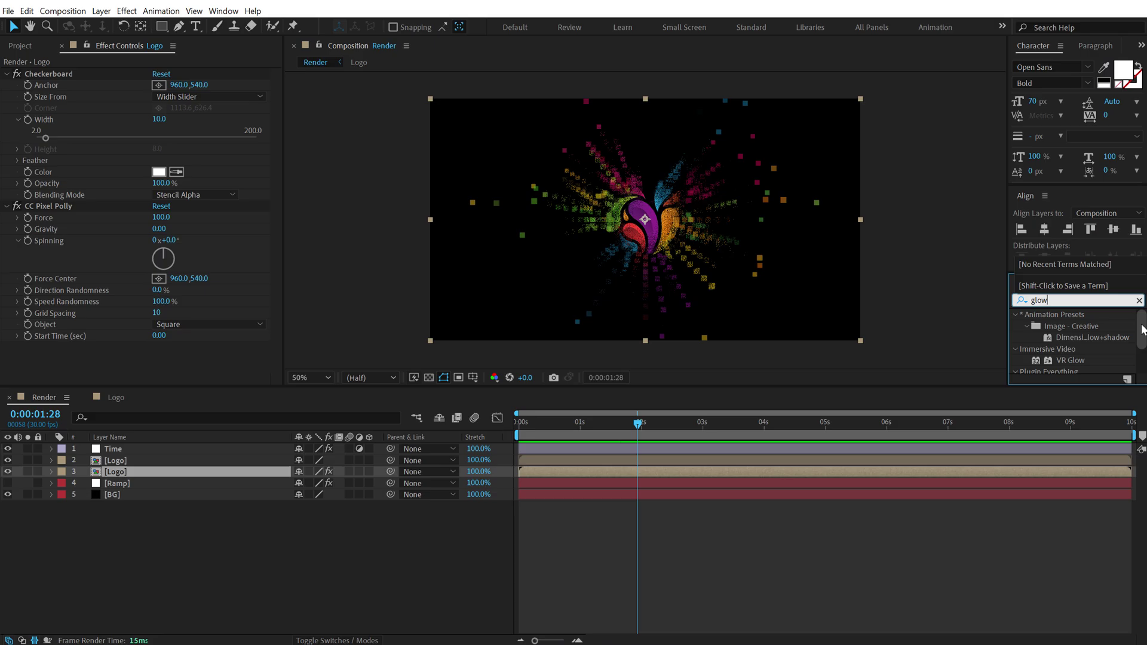
pyautogui.moveTo(1140, 335); pyautogui.dragTo(1141, 356)
pyautogui.click(1066, 367)
pyautogui.doubleClick(1066, 367)
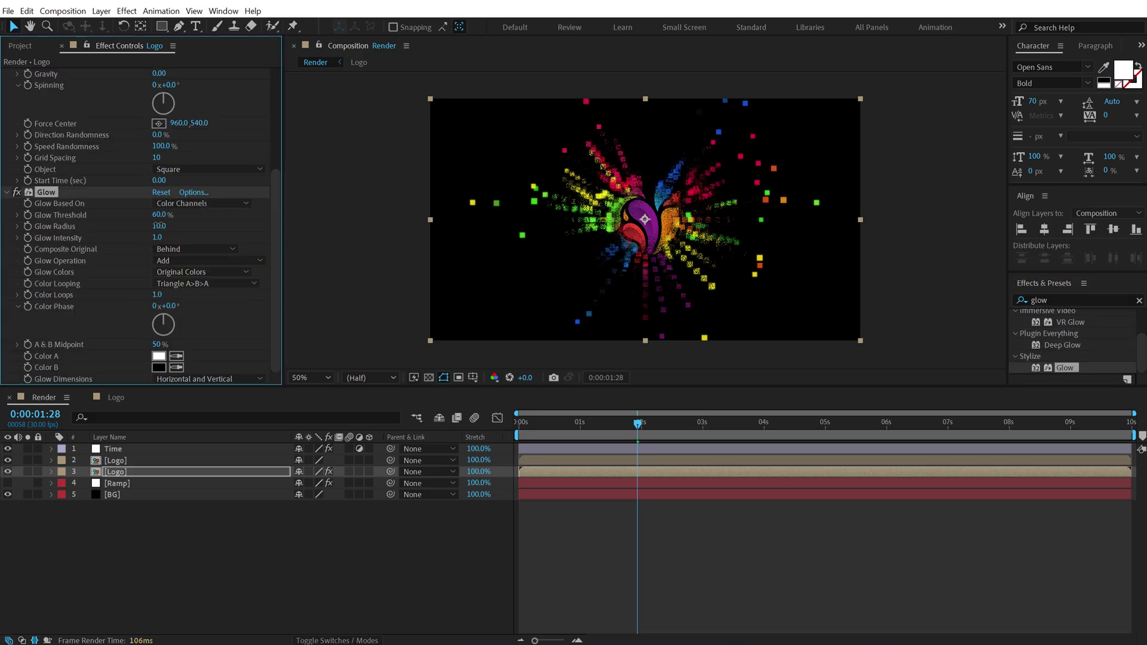
pyautogui.moveTo(159, 225); pyautogui.dragTo(221, 228)
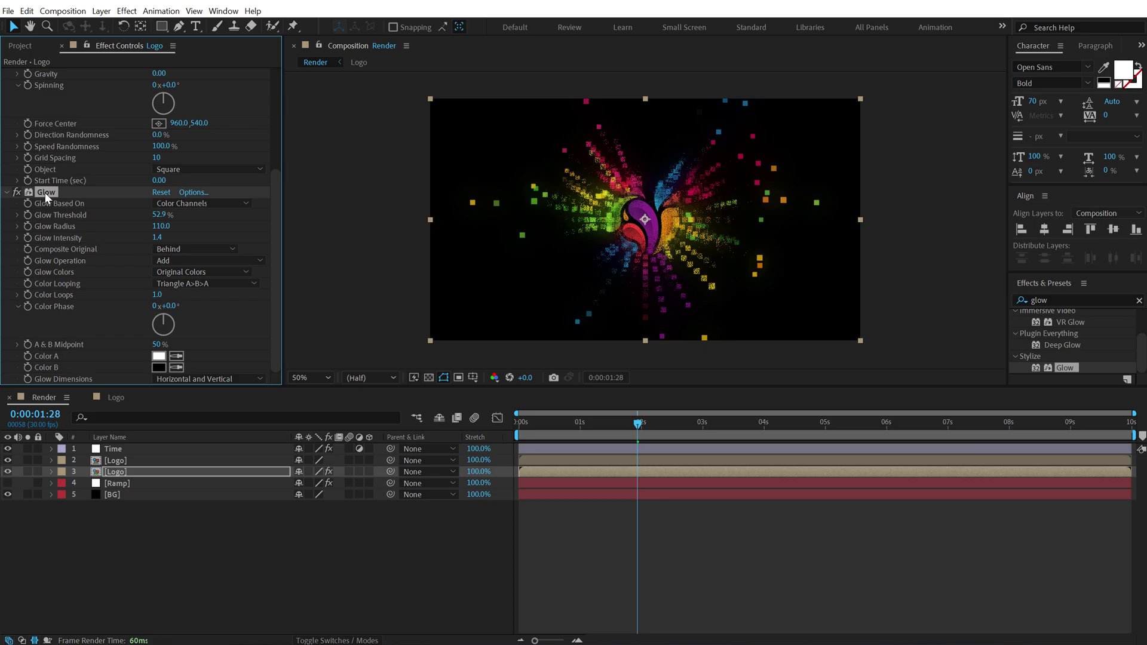
pyautogui.press('Delete')
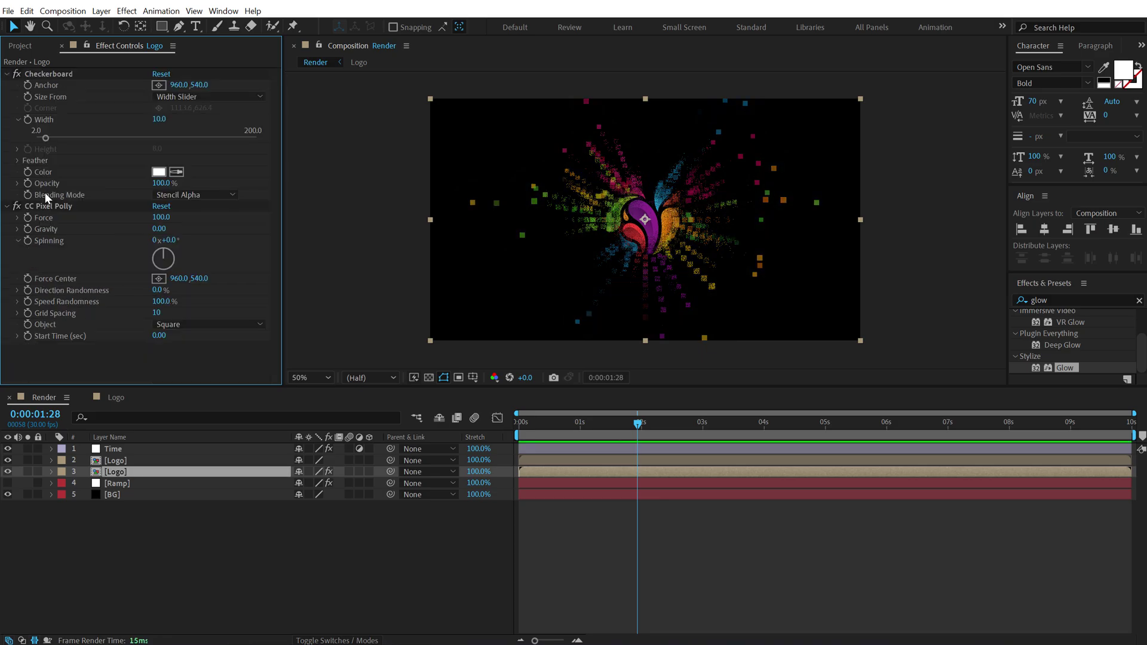
# Apply Deep Glow (Radius 500) to the Logo layer and set Exposure to 0.5.
pyautogui.doubleClick(1062, 343)
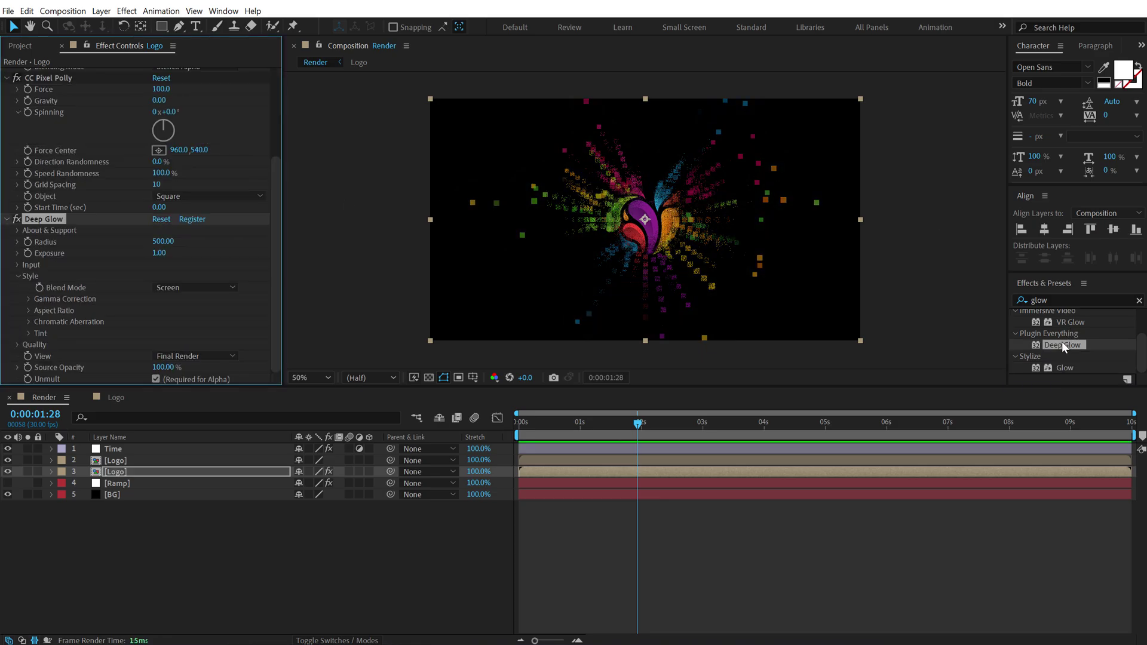
pyautogui.click(158, 254)
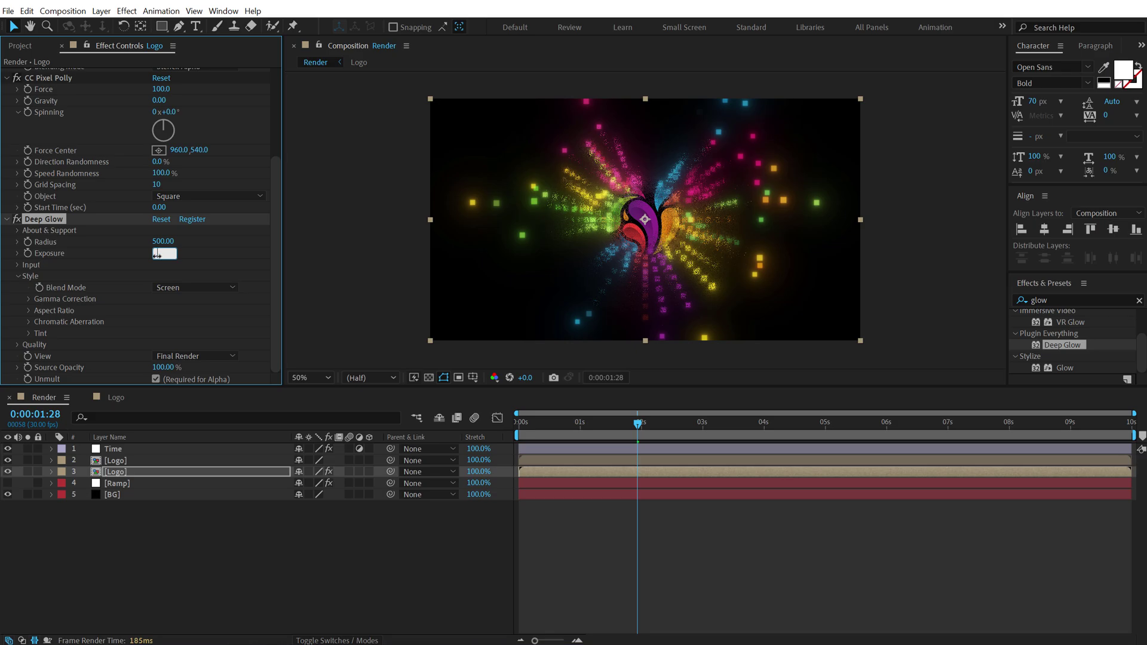
pyautogui.write('.7')
pyautogui.click(237, 257)
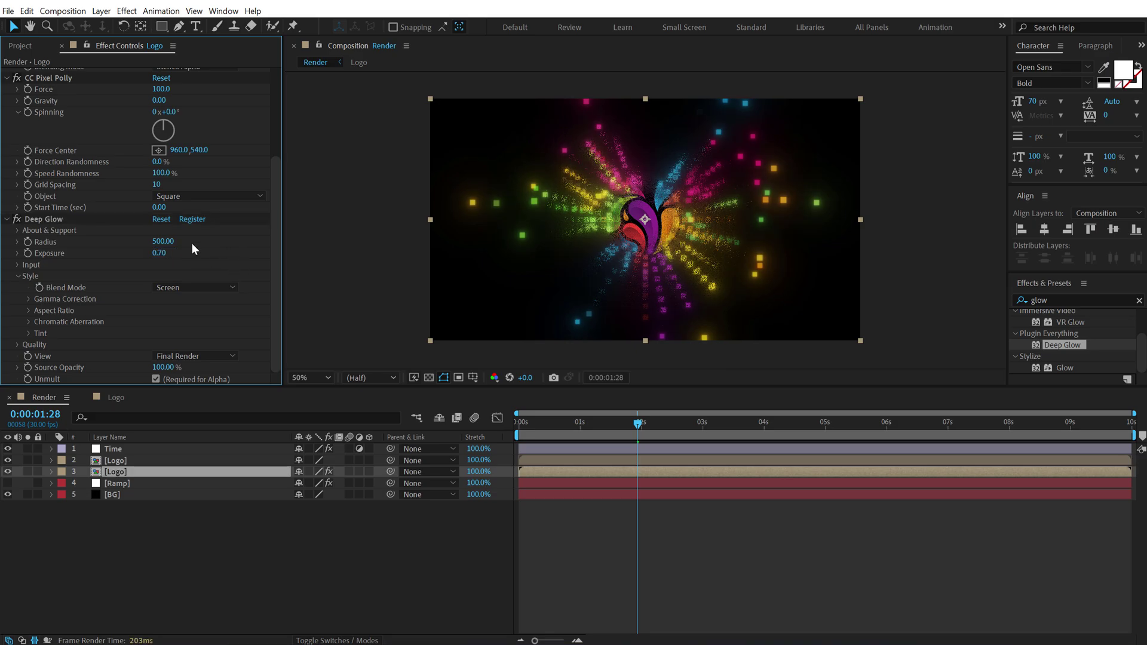
pyautogui.click(159, 253)
pyautogui.press('Return')
pyautogui.moveTo(537, 423); pyautogui.dragTo(625, 424)
# Move the Gradient Ramp end point up to 978, 858 and hide the Ramp layer.
pyautogui.click(116, 484)
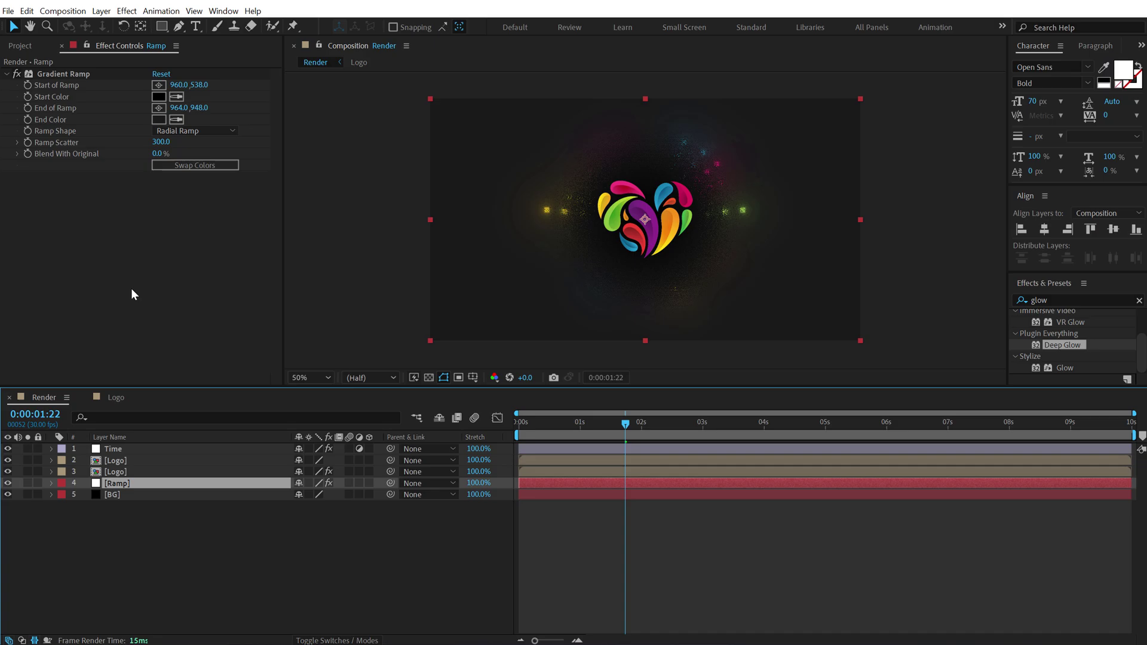
pyautogui.click(61, 76)
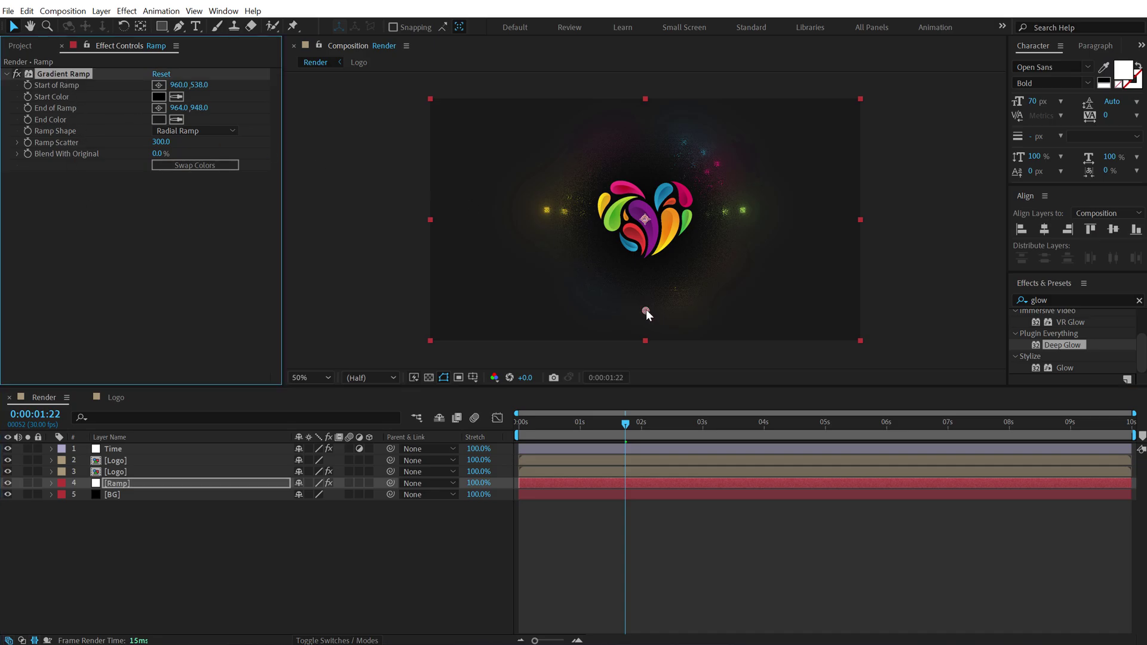
pyautogui.moveTo(645, 309); pyautogui.dragTo(649, 289)
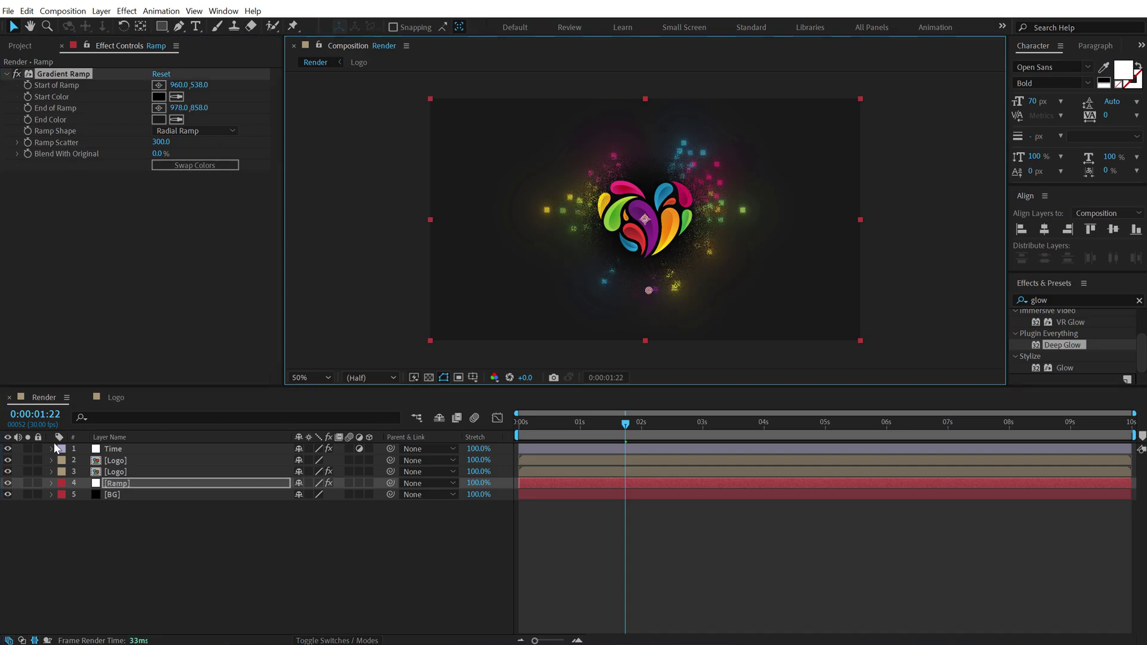
pyautogui.click(7, 483)
pyautogui.click(622, 432)
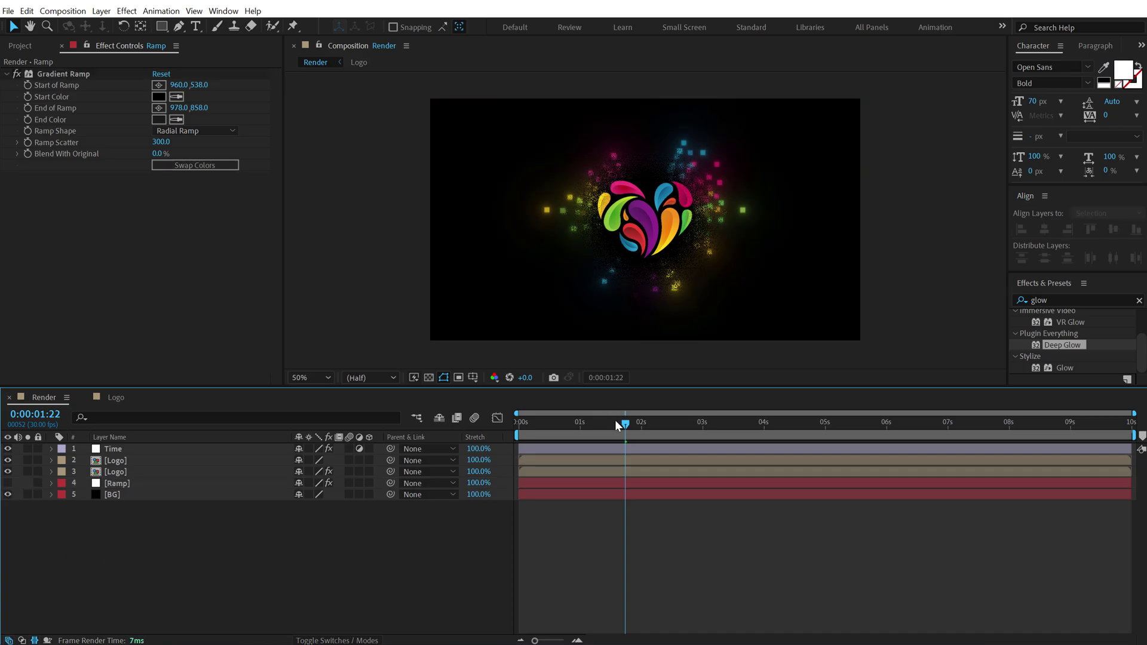
# Set the viewer preview resolution to Full around the explosion frames.
pyautogui.moveTo(617, 425); pyautogui.dragTo(646, 420)
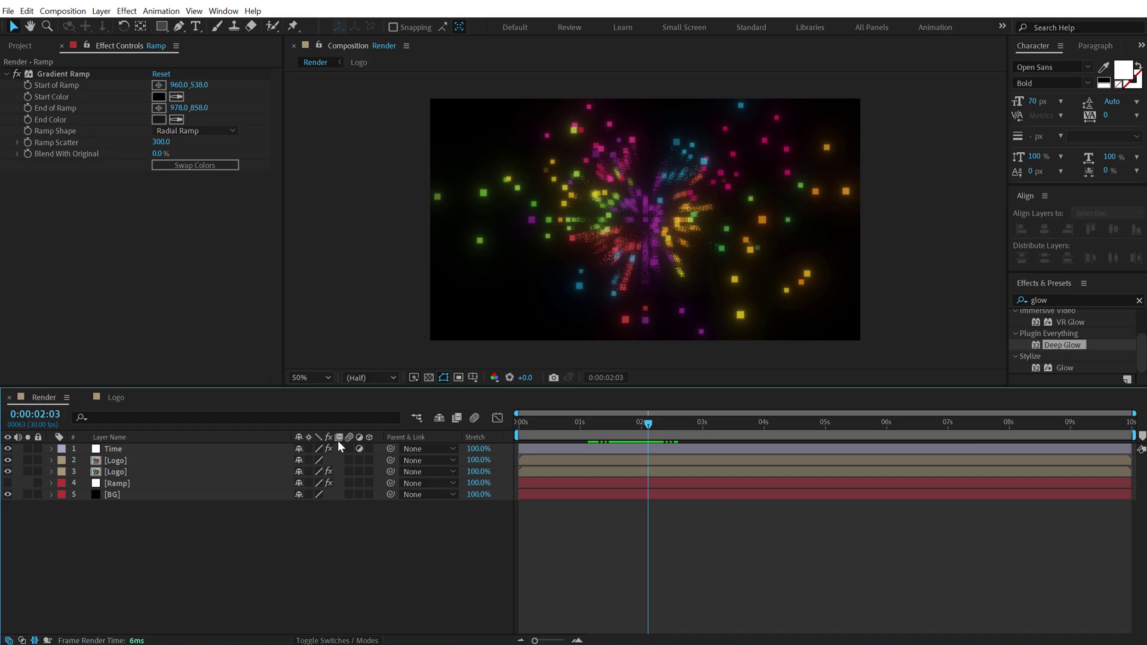
pyautogui.press('/')
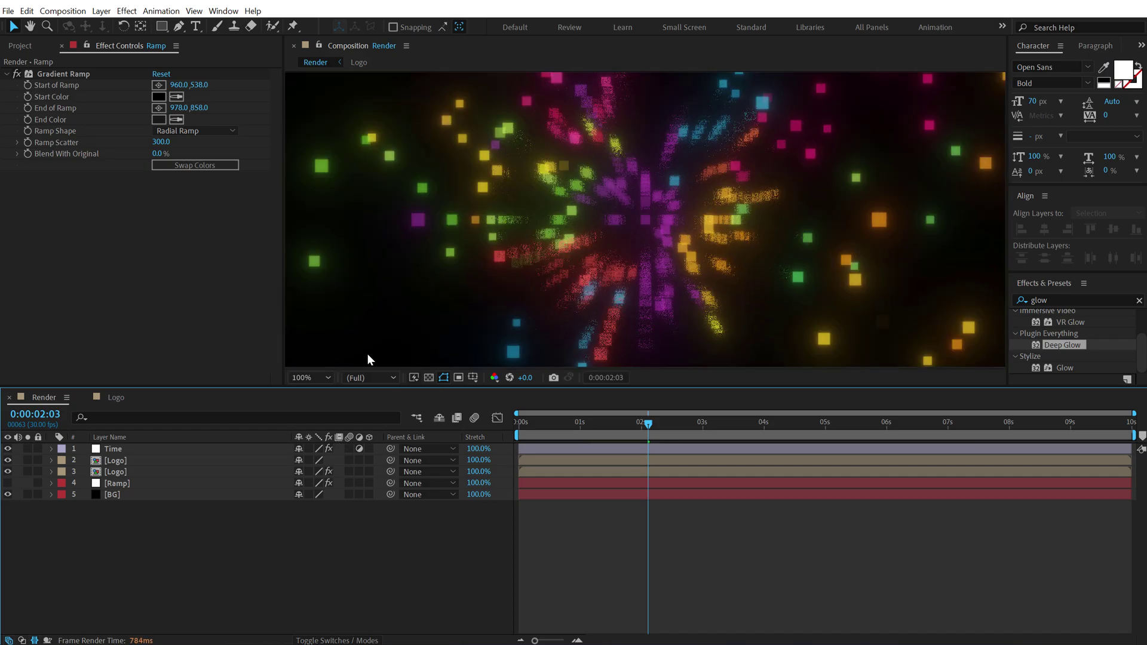
pyautogui.click(354, 377)
pyautogui.click(375, 408)
pyautogui.press(',')
pyautogui.press(',')
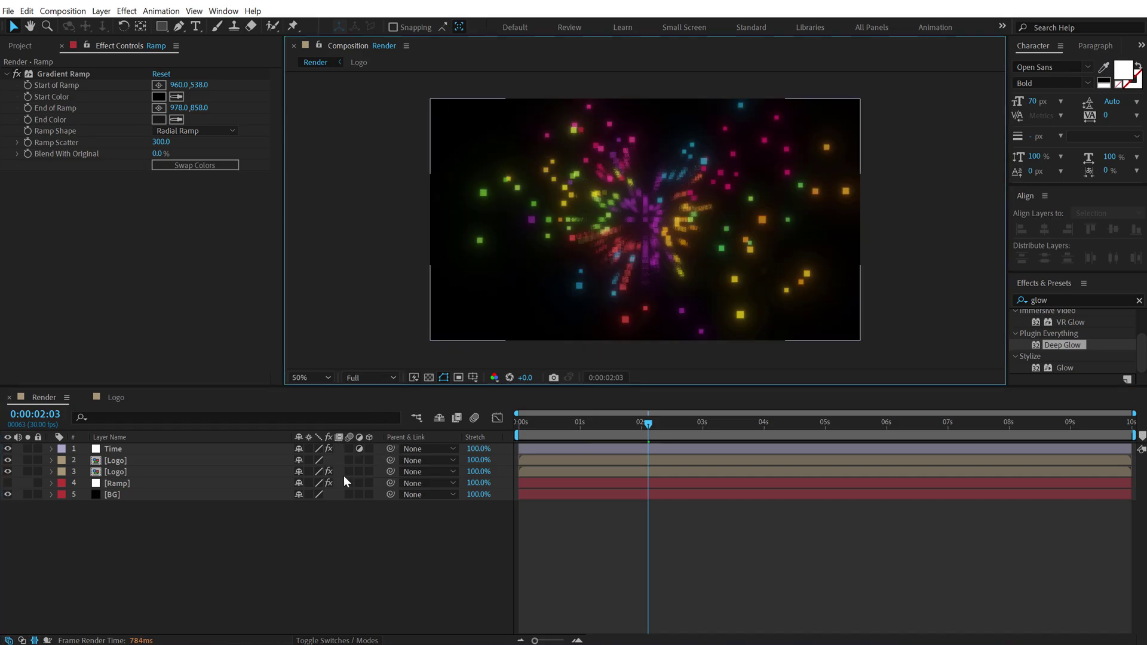
# Add a new adjustment layer named Noise.
pyautogui.rightClick(215, 530)
pyautogui.moveTo(296, 386)
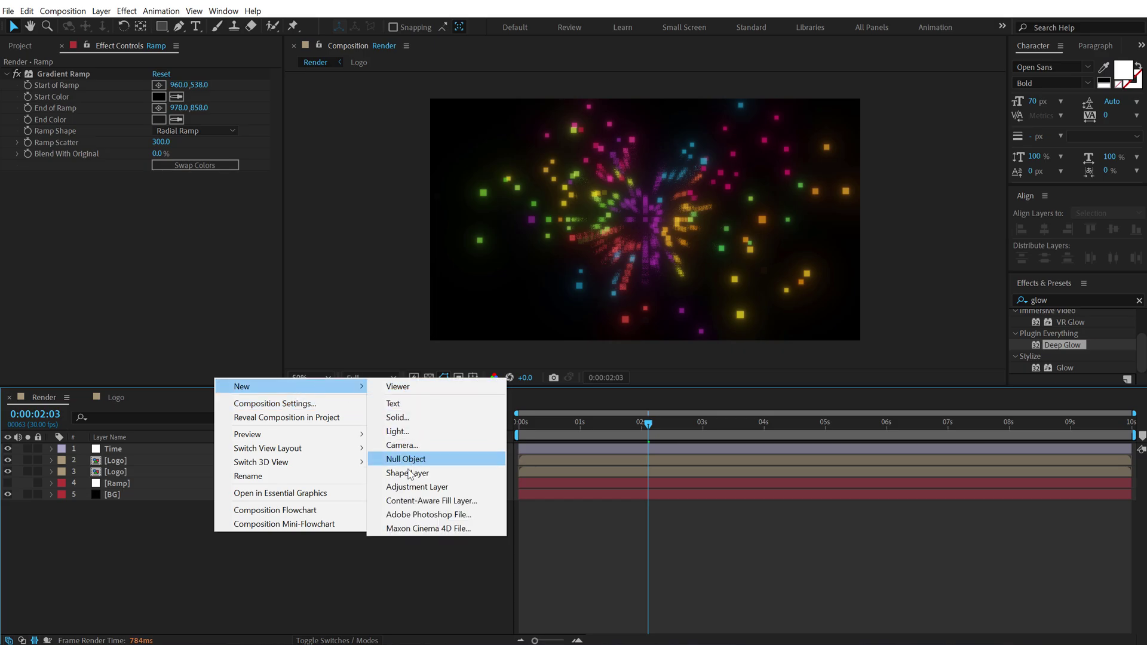
pyautogui.click(413, 487)
pyautogui.press('Return')
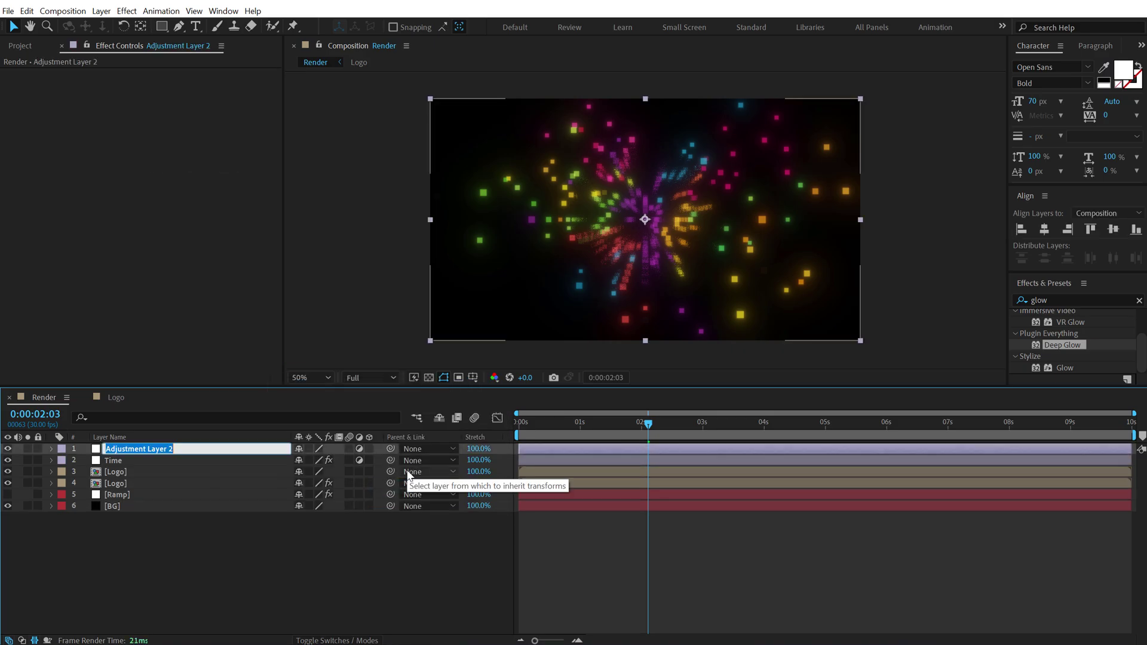
pyautogui.write('Noise')
pyautogui.press('Return')
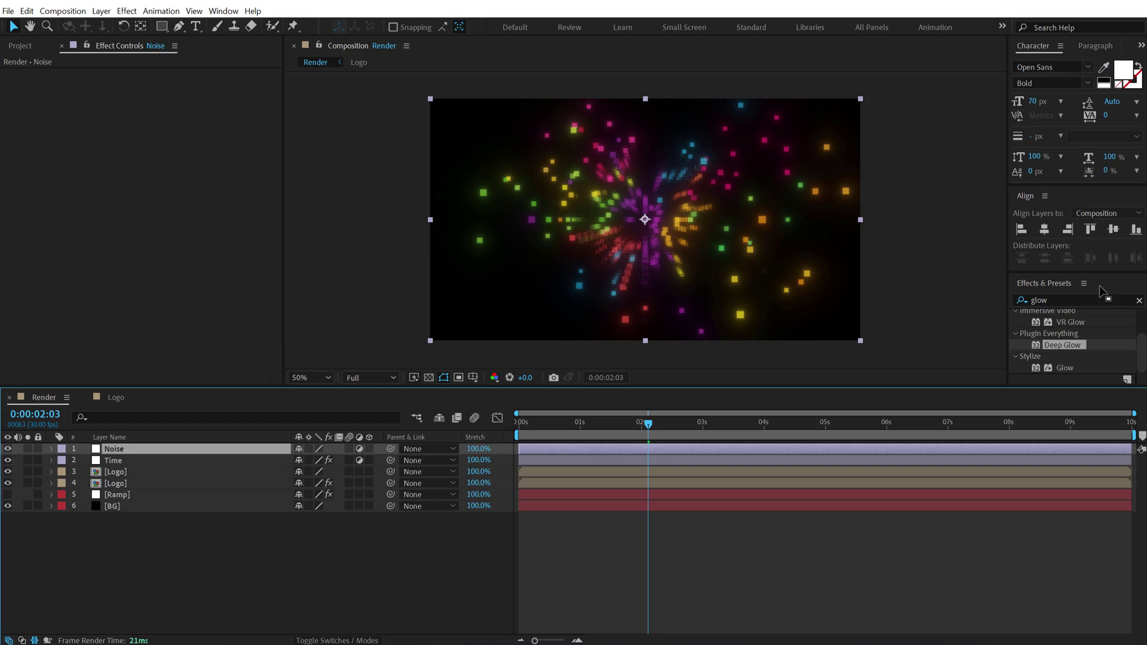
# Apply the Noise effect to the Noise layer with color noise off and 2% amount.
pyautogui.click(1055, 299)
pyautogui.press('BackSpace')
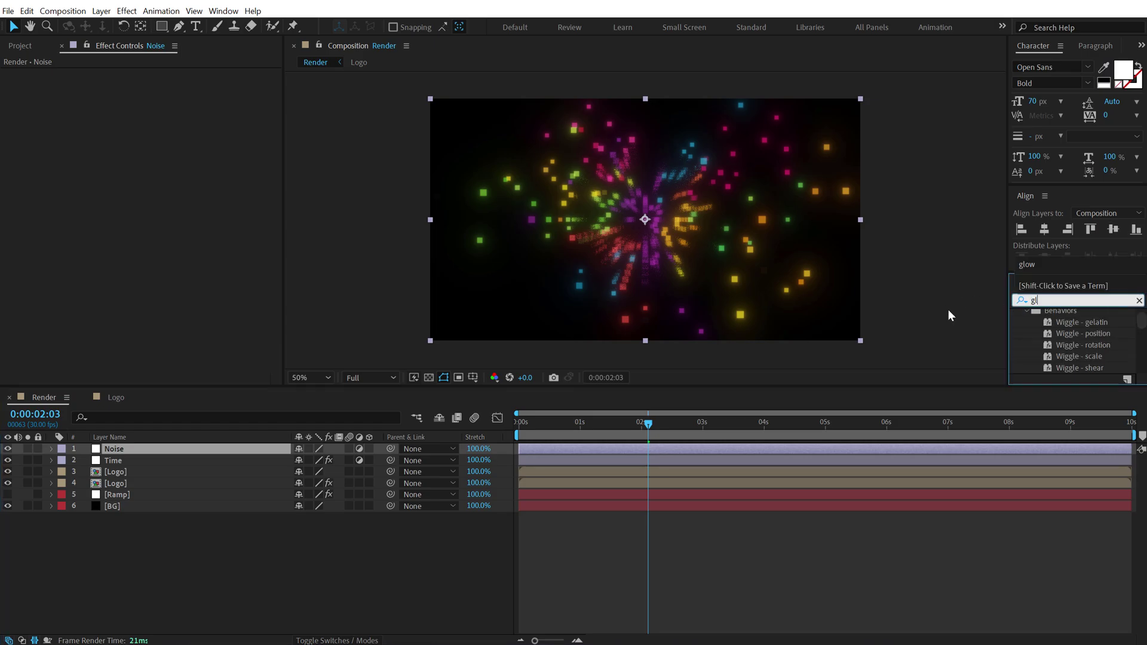
pyautogui.write('noise')
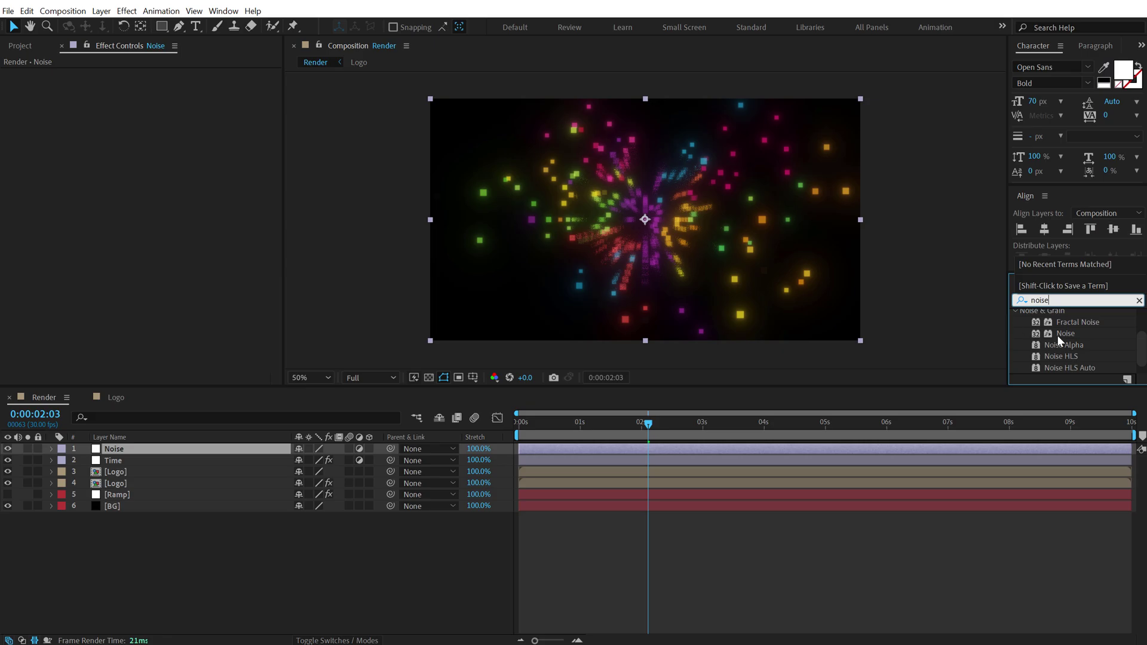
pyautogui.moveTo(1060, 333); pyautogui.dragTo(154, 157)
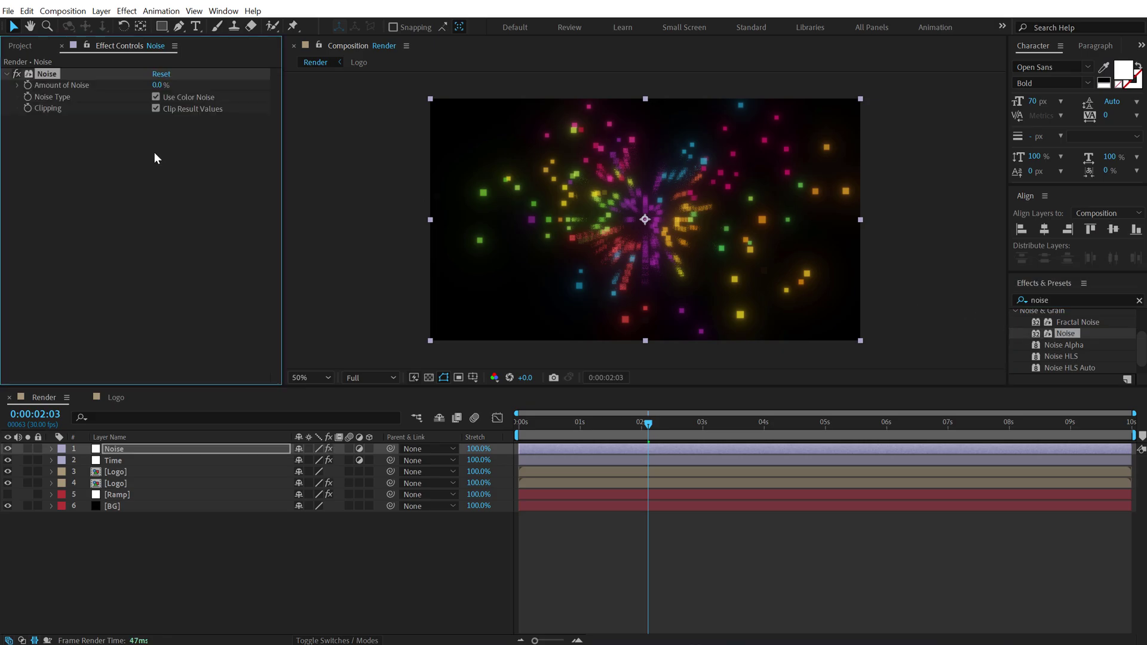
pyautogui.click(156, 97)
pyautogui.click(157, 85)
pyautogui.press('Return')
# Set the preview resolution to Half and the project depth to 8 bpc.
pyautogui.click(33, 45)
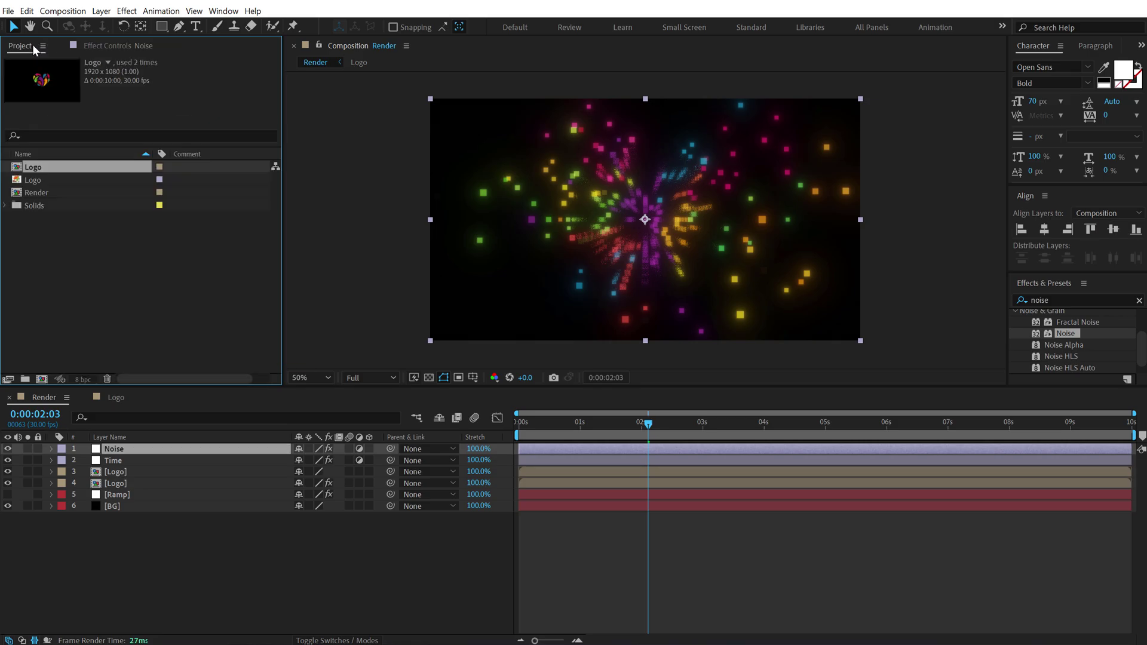
pyautogui.keyDown('alt'); pyautogui.click(83, 380); pyautogui.keyUp('alt')
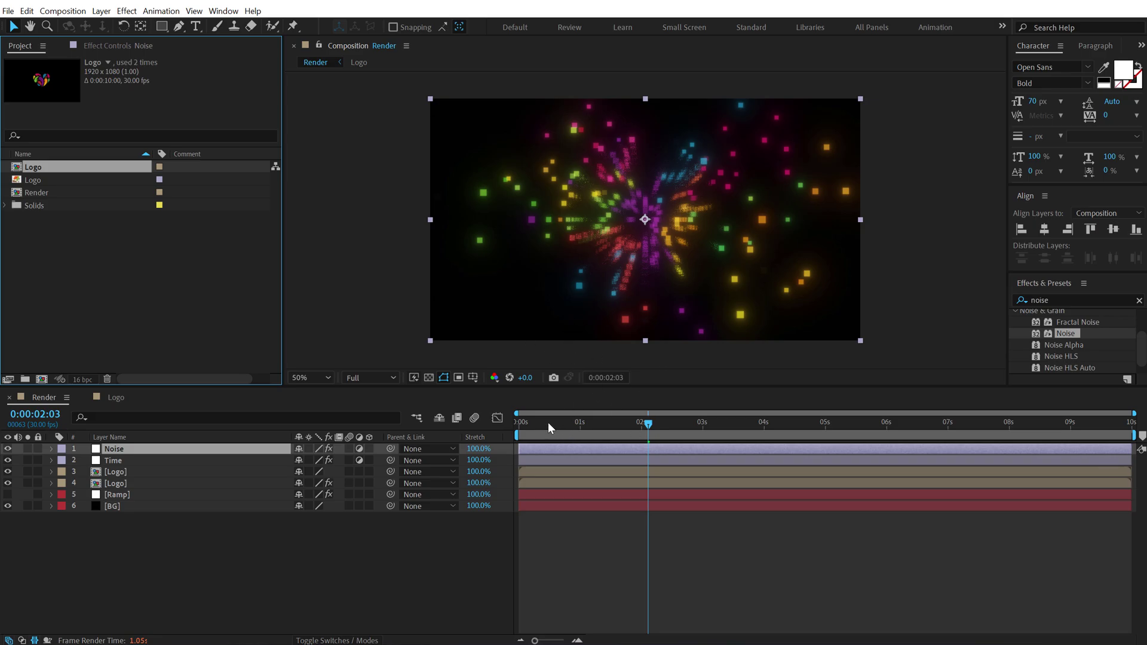
pyautogui.moveTo(548, 426); pyautogui.dragTo(679, 421)
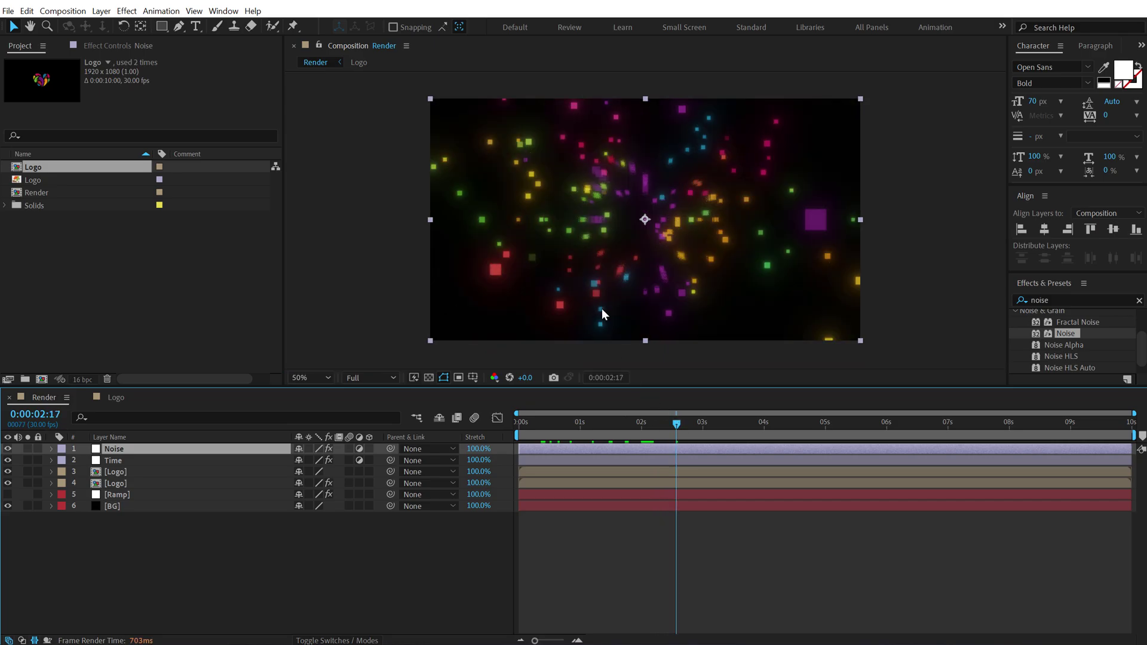
pyautogui.click(369, 377)
pyautogui.click(372, 389)
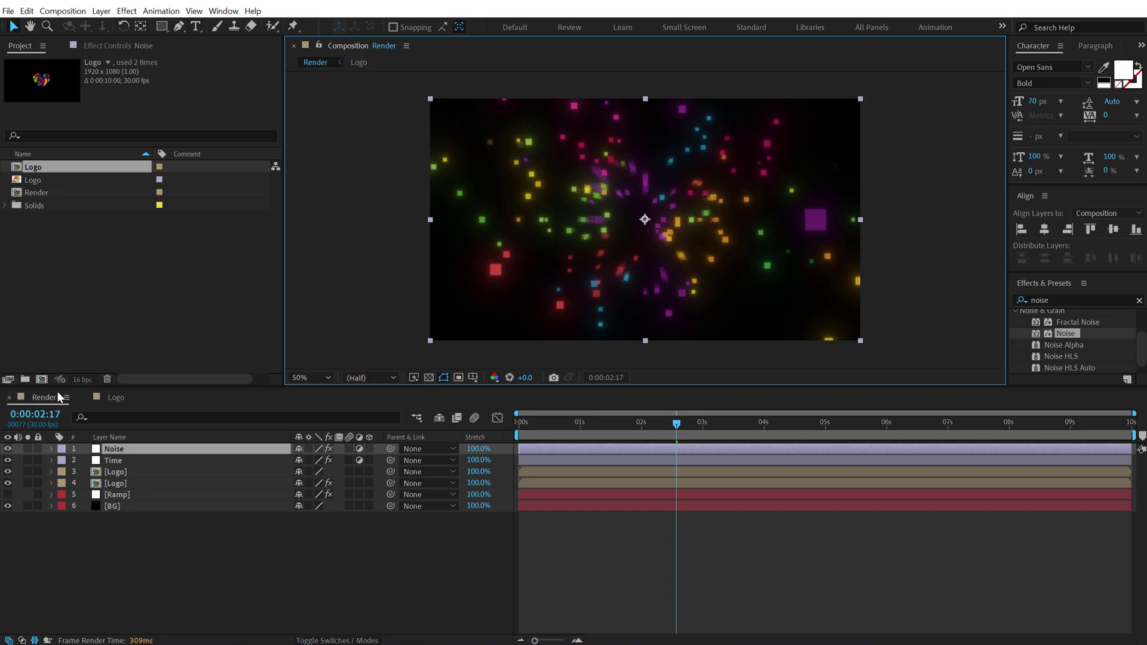
pyautogui.keyDown('alt'); pyautogui.click(90, 380); pyautogui.keyUp('alt')
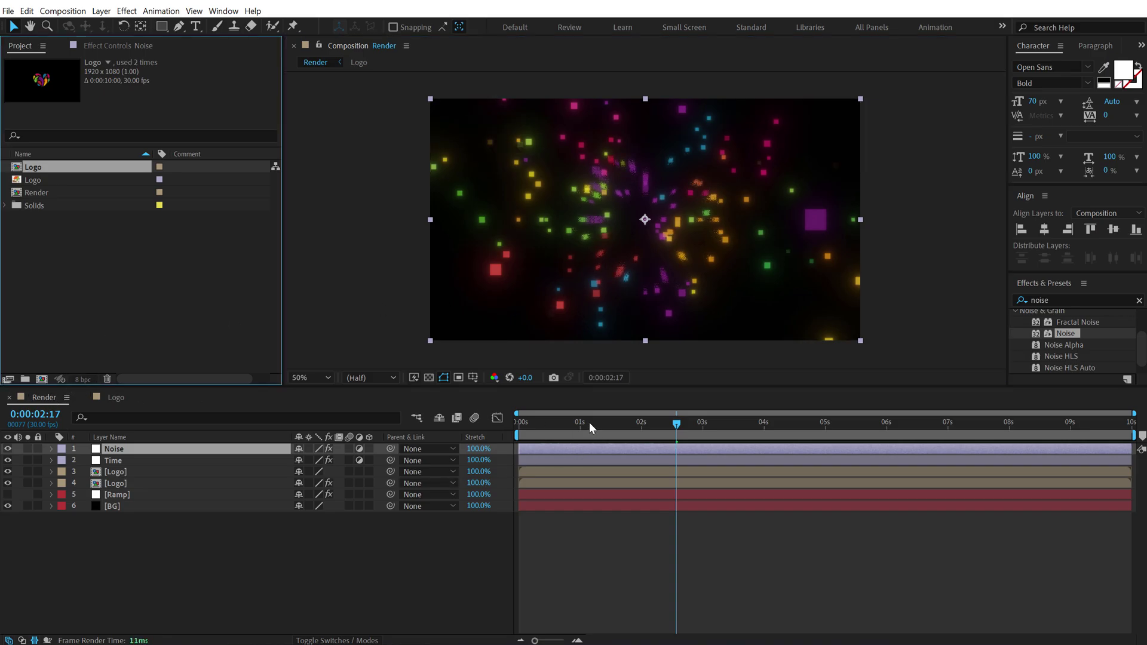
pyautogui.moveTo(588, 424); pyautogui.dragTo(636, 425)
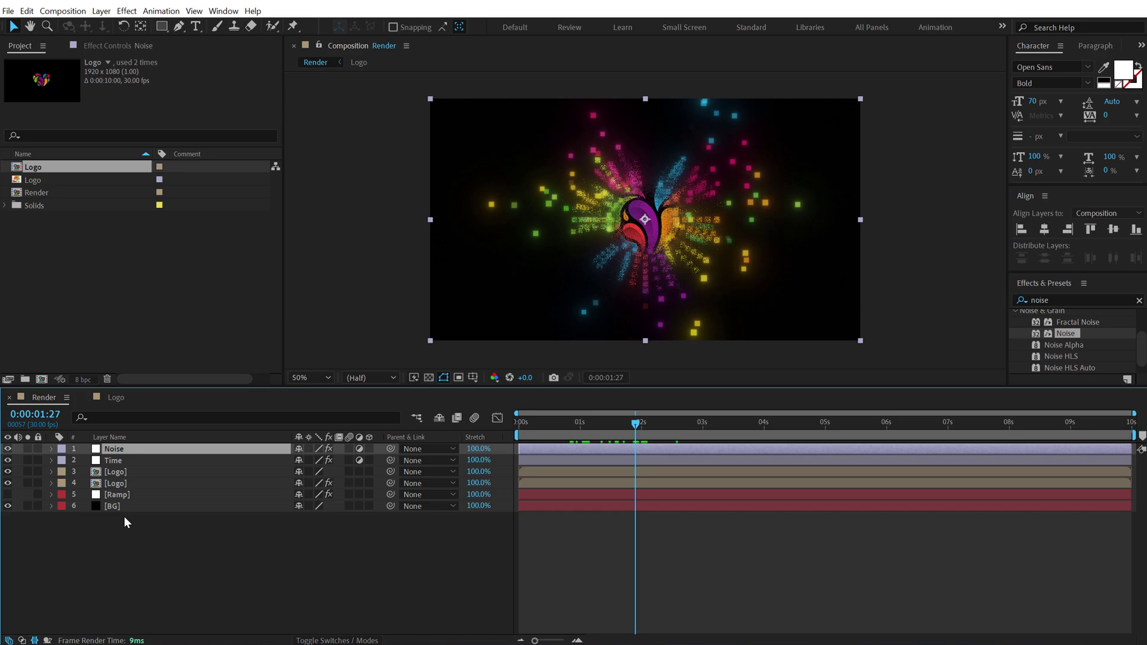
# Set the Logo layer's CC Pixel Polly Gravity to -1.
pyautogui.click(121, 482)
pyautogui.click(116, 48)
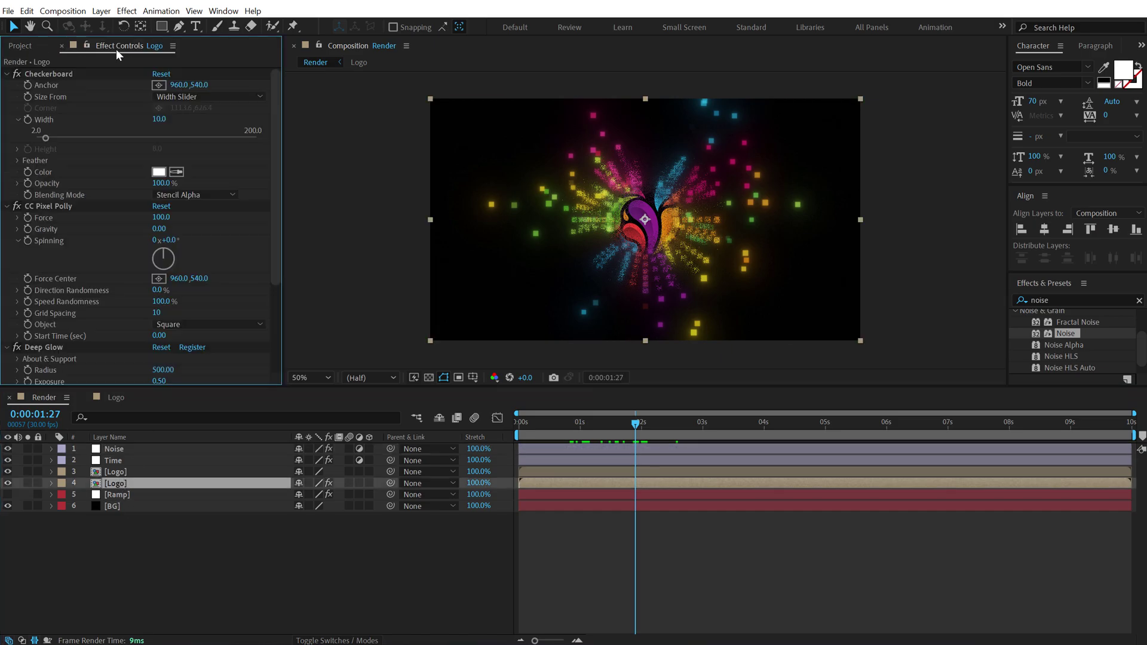
pyautogui.moveTo(276, 171); pyautogui.dragTo(274, 235)
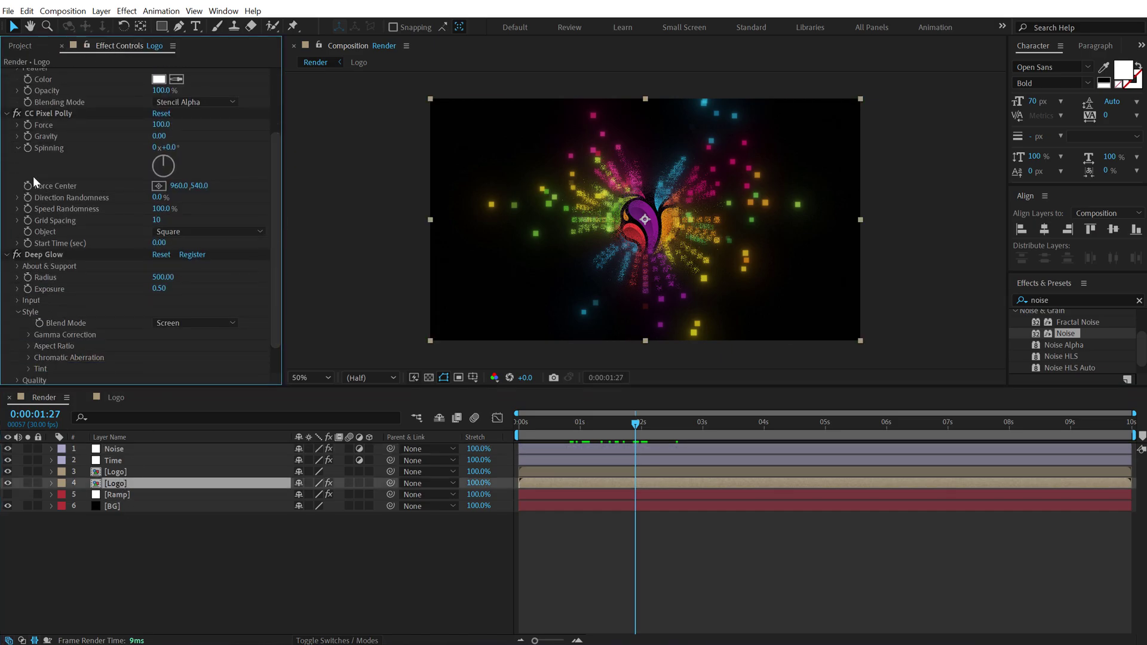
pyautogui.click(159, 136)
pyautogui.write('-1')
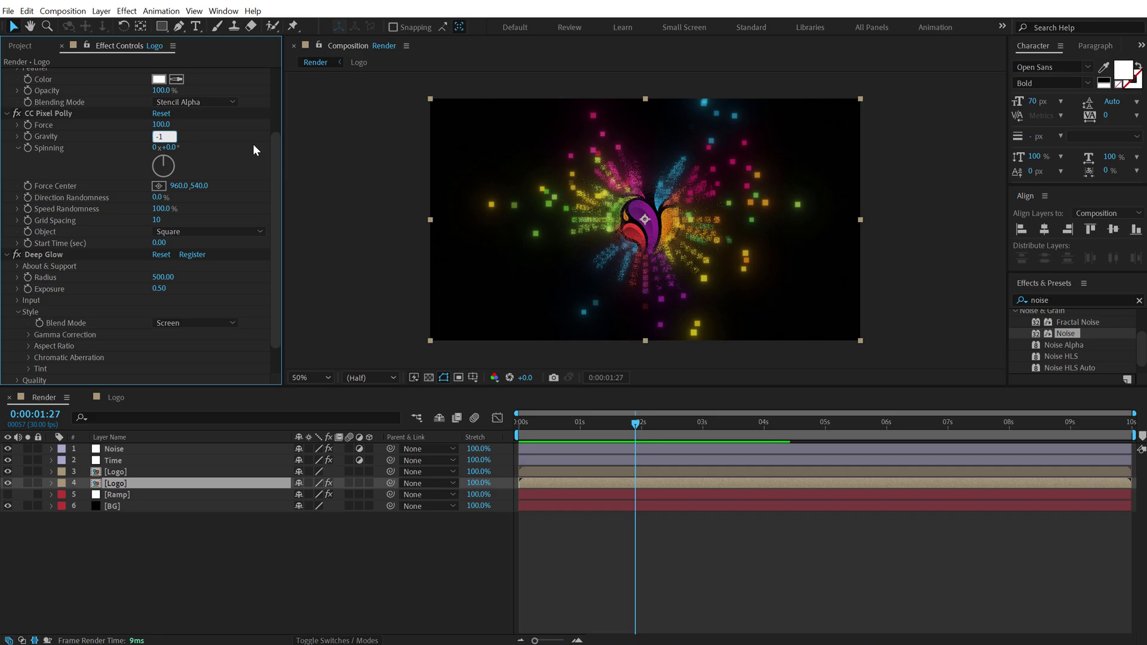
pyautogui.press('Return')
pyautogui.moveTo(526, 425); pyautogui.dragTo(653, 440)
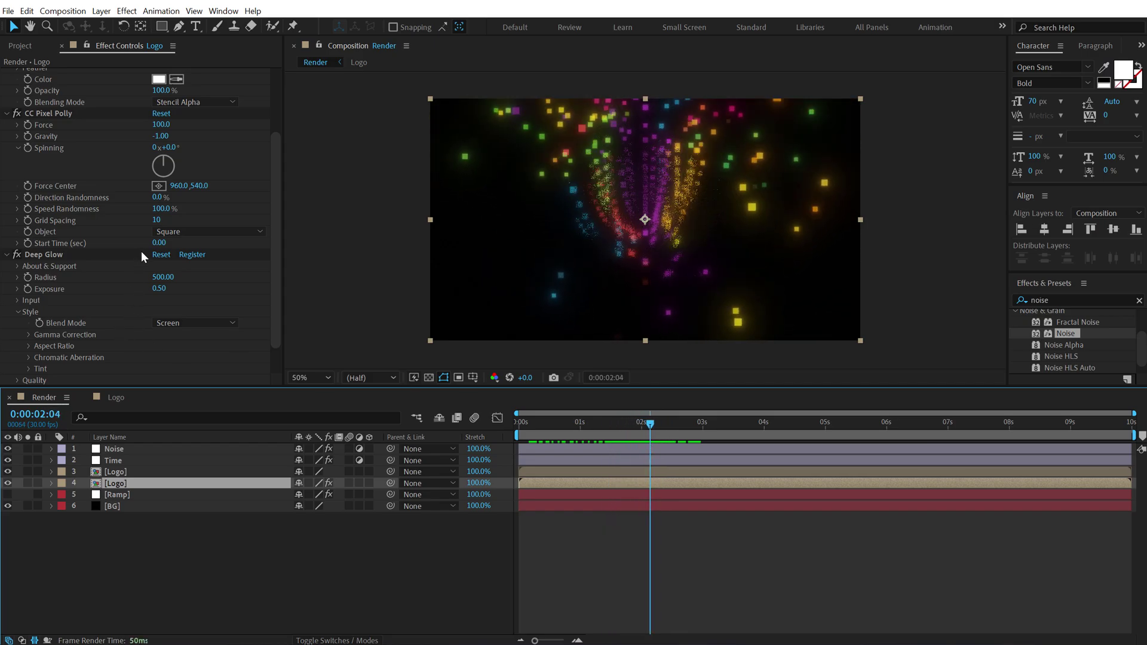
# Set Spinning to 74° and Direction Randomness to 32%, then preview the burst.
pyautogui.moveTo(158, 160); pyautogui.dragTo(175, 167)
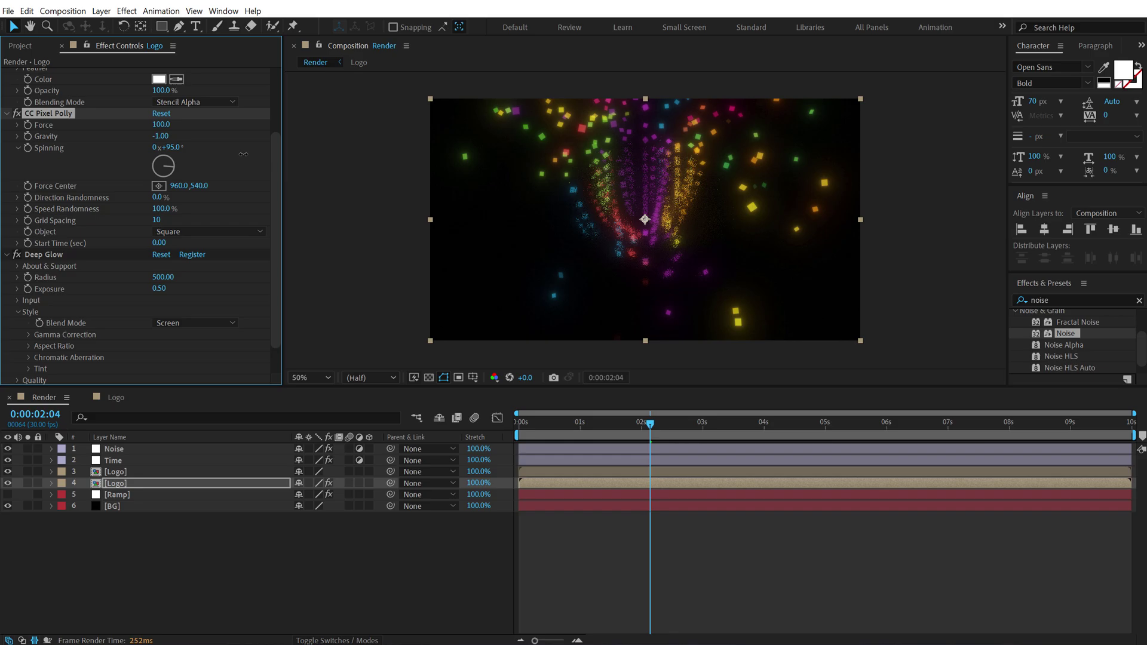
pyautogui.moveTo(243, 154); pyautogui.dragTo(231, 154)
pyautogui.moveTo(172, 197); pyautogui.dragTo(178, 197)
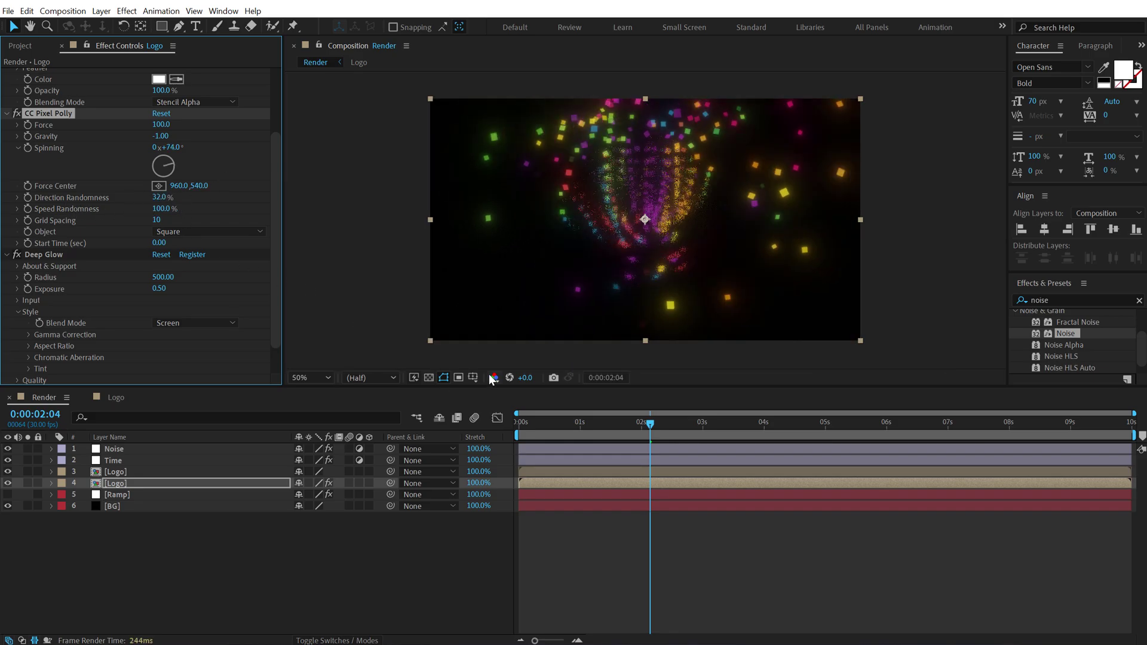
pyautogui.press('Home')
pyautogui.press('space')
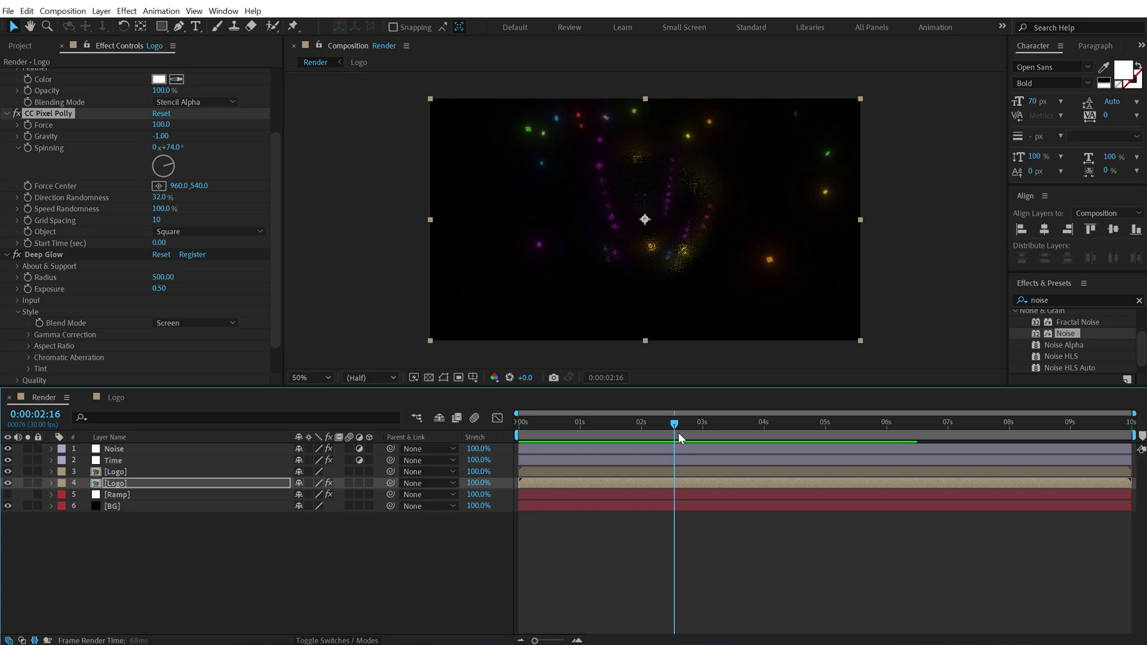
pyautogui.press('space')
pyautogui.moveTo(648, 436)
pyautogui.mouseDown()
pyautogui.moveTo(615, 435)
pyautogui.moveTo(645, 435)
pyautogui.mouseUp()
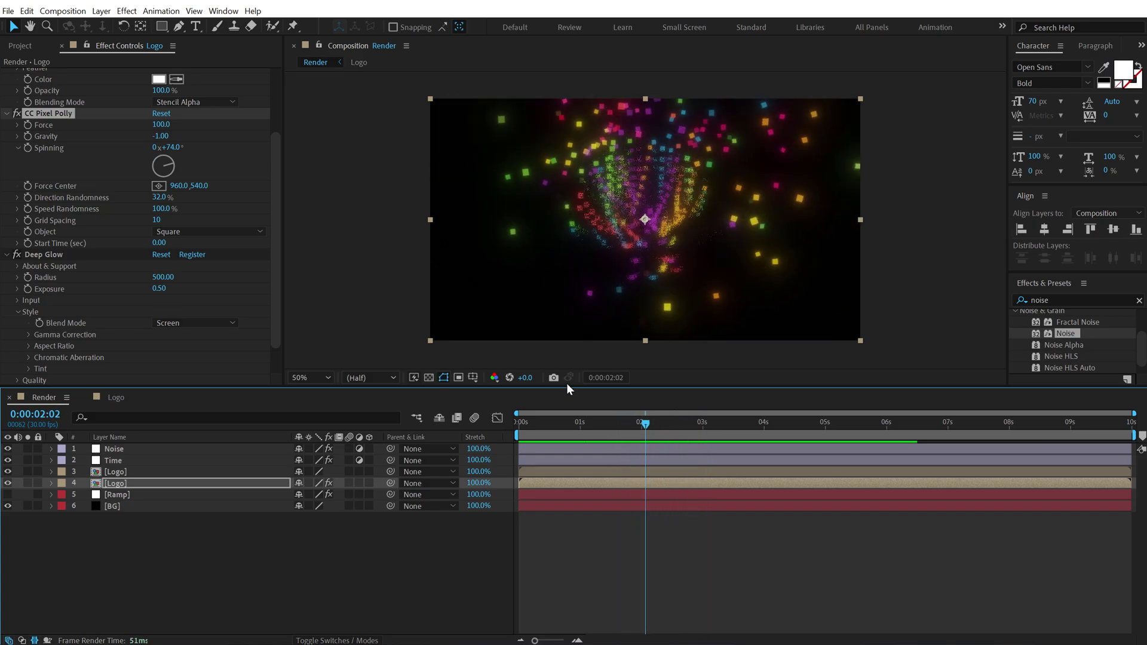
# Try Gravity 1, then settle on Gravity 0 and scrub to about 5:22.
pyautogui.click(163, 137)
pyautogui.write('1')
pyautogui.press('Return')
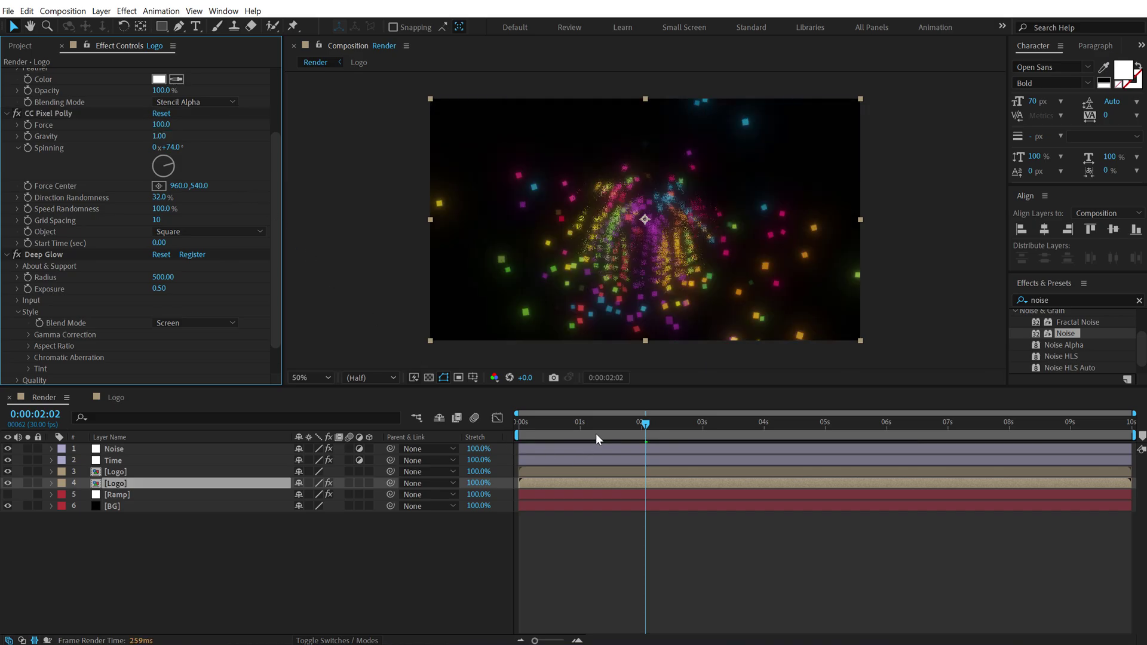
pyautogui.moveTo(636, 422); pyautogui.dragTo(600, 430)
pyautogui.press('space')
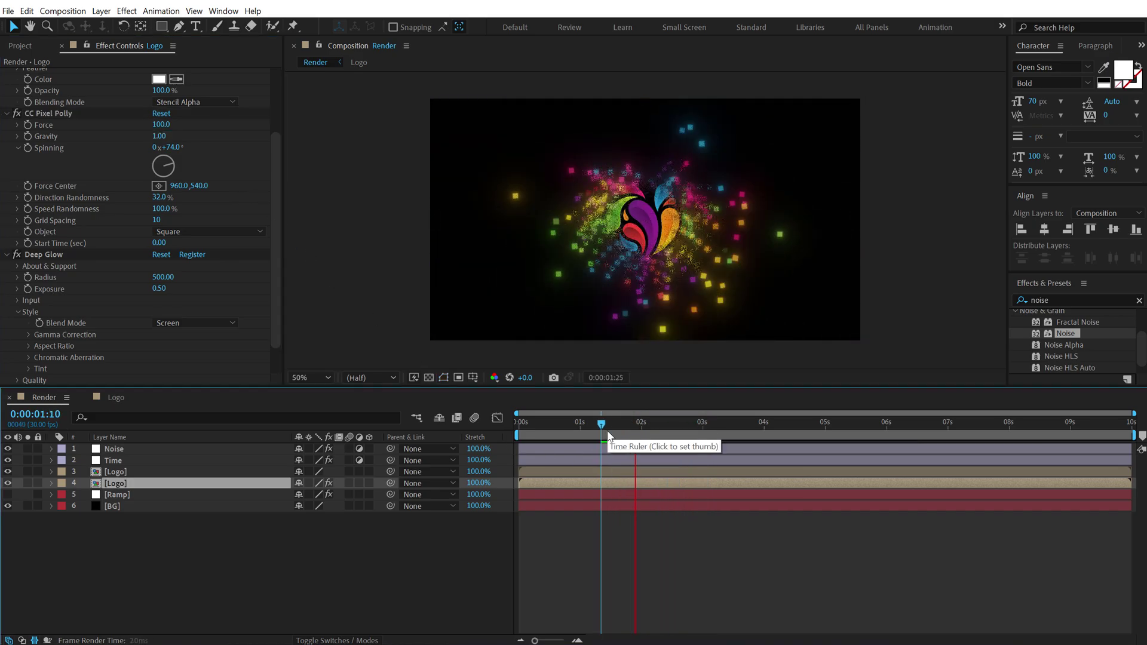
pyautogui.click(645, 432)
pyautogui.moveTo(645, 431)
pyautogui.mouseDown()
pyautogui.moveTo(682, 435)
pyautogui.moveTo(617, 436)
pyautogui.moveTo(661, 439)
pyautogui.moveTo(643, 438)
pyautogui.mouseUp()
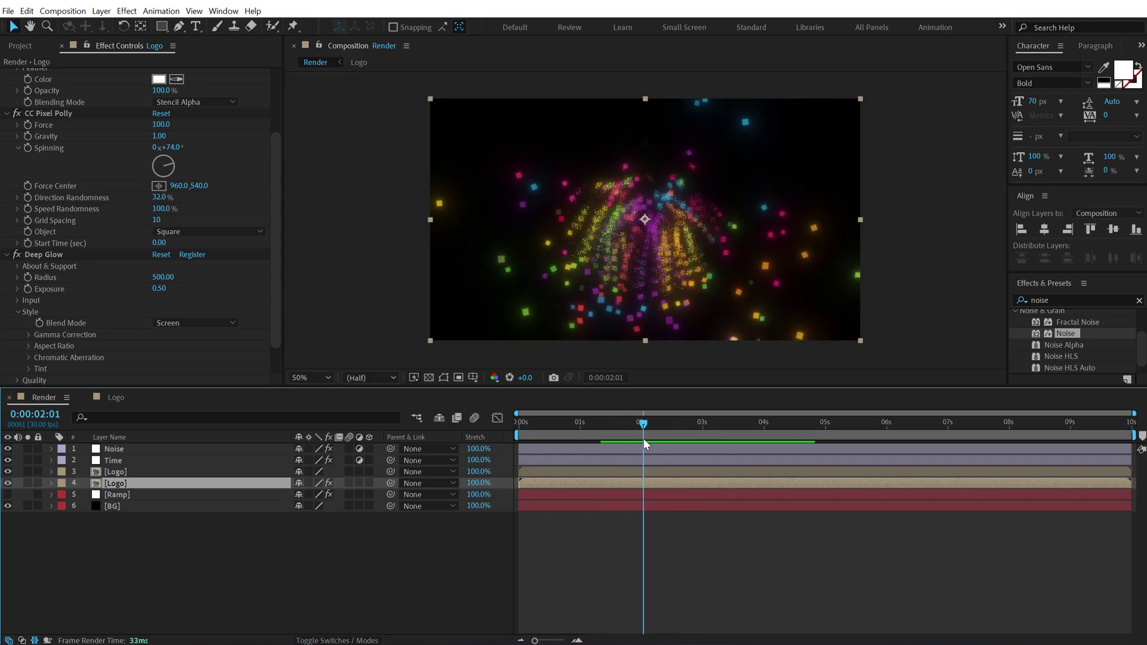
pyautogui.click(159, 136)
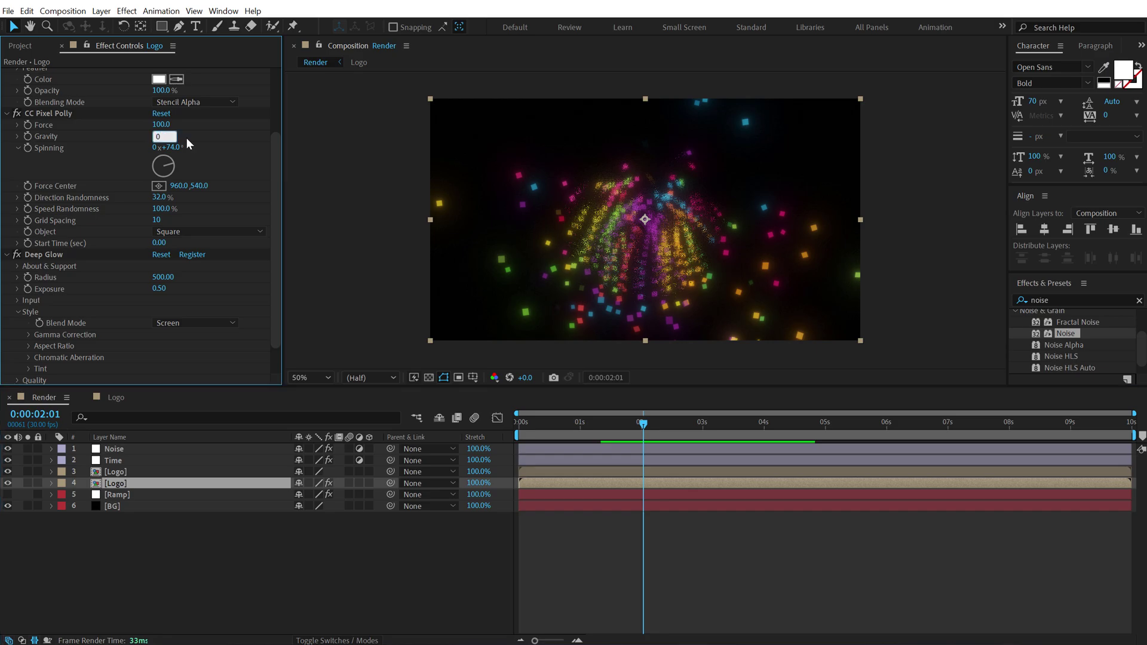
pyautogui.press('Return')
pyautogui.moveTo(655, 422); pyautogui.dragTo(801, 451)
# Create a new black solid named Fade Out.
pyautogui.rightClick(230, 561)
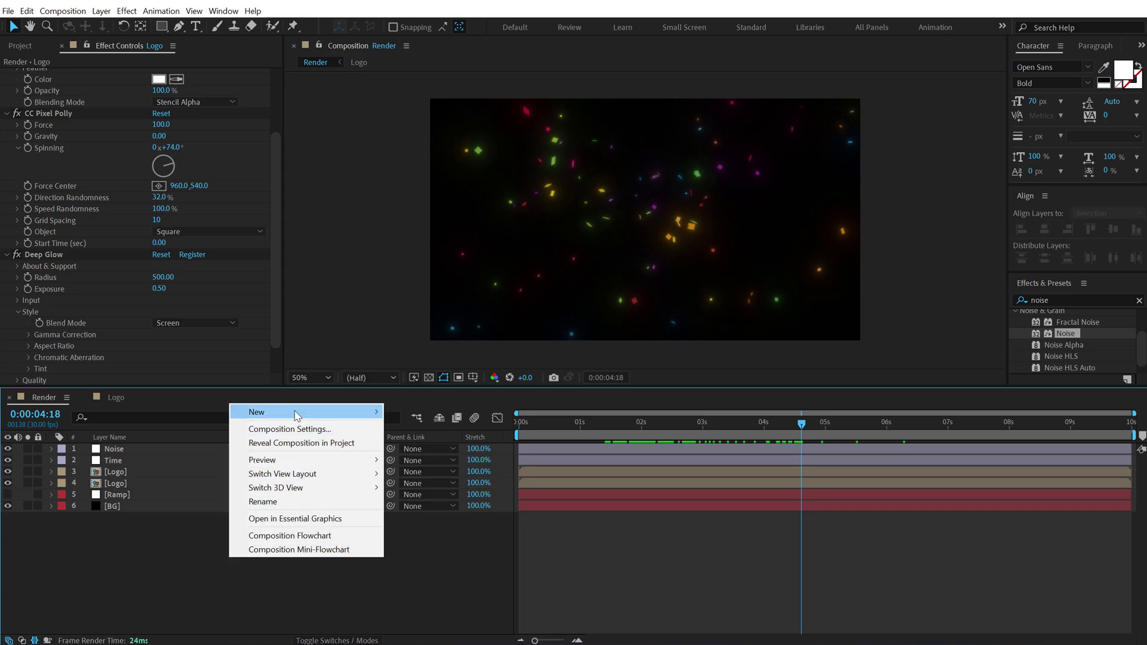
pyautogui.moveTo(362, 413)
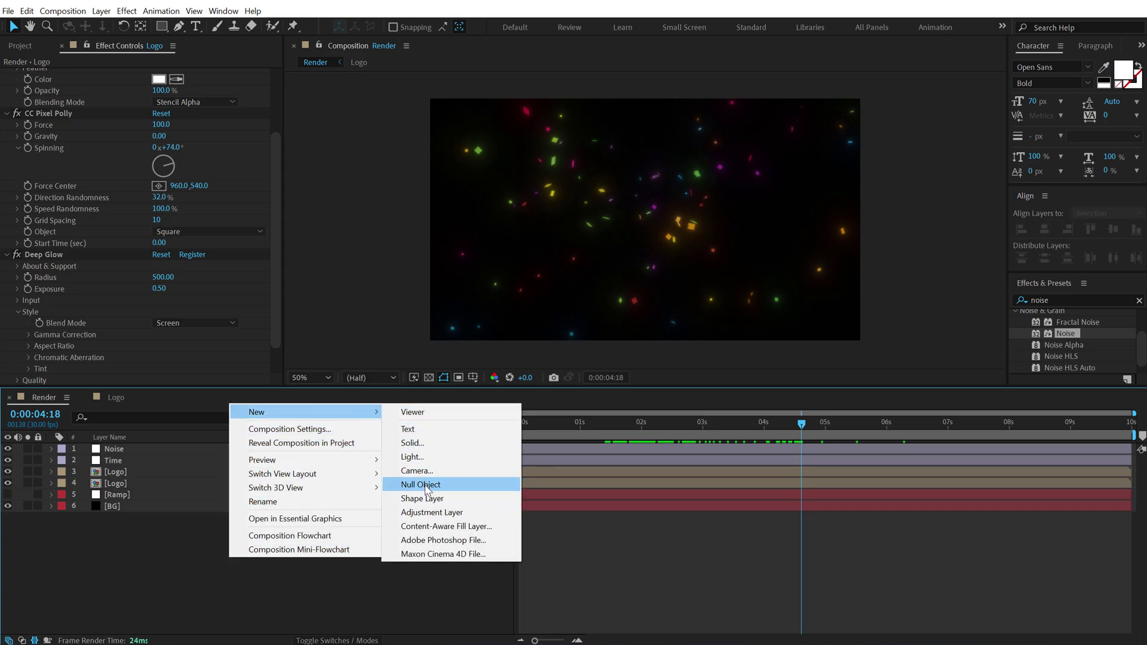
pyautogui.click(420, 443)
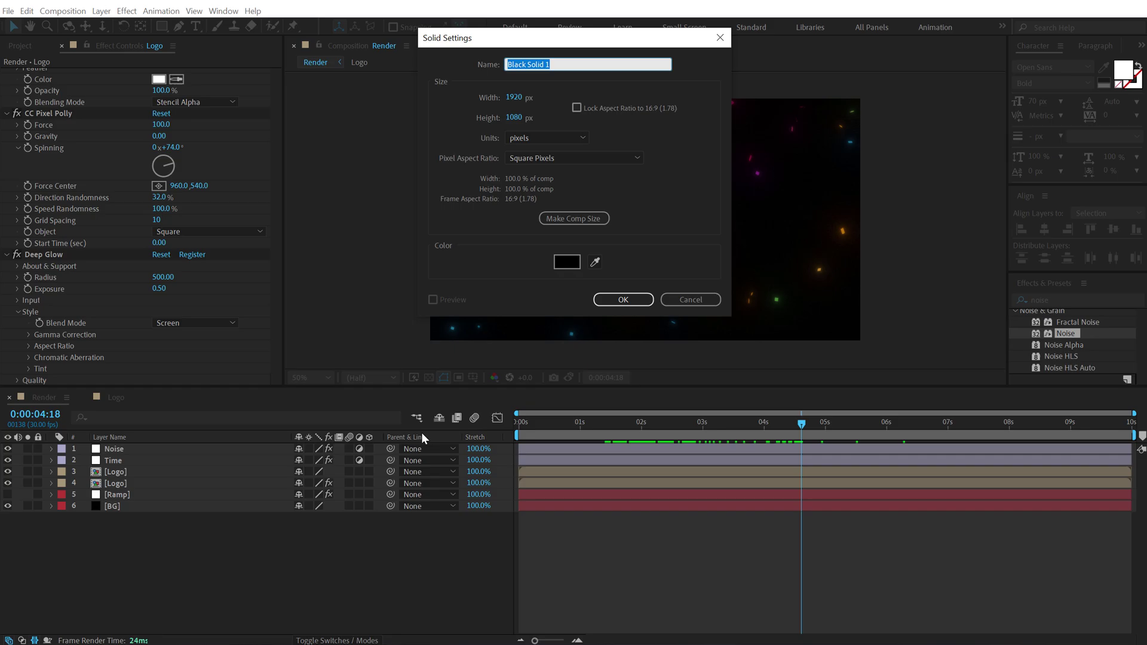
pyautogui.write('Fade Out')
pyautogui.press('Return')
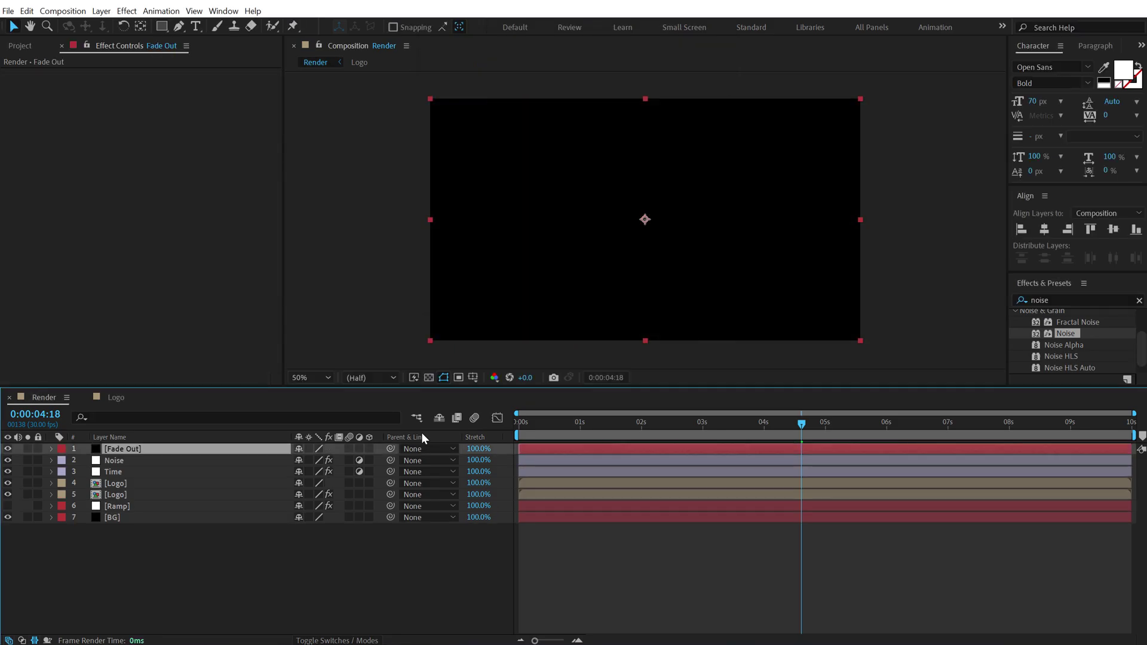
# Keyframe Fade Out opacity from 0% to 100% and end the work area at 7:08.
pyautogui.press('t')
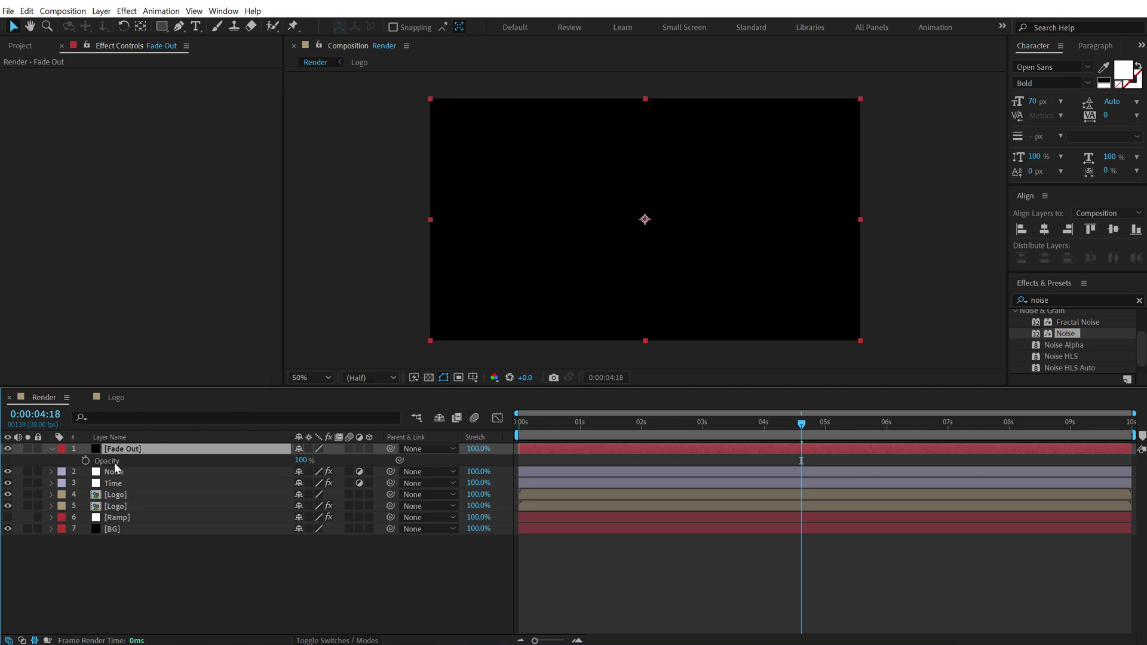
pyautogui.click(86, 460)
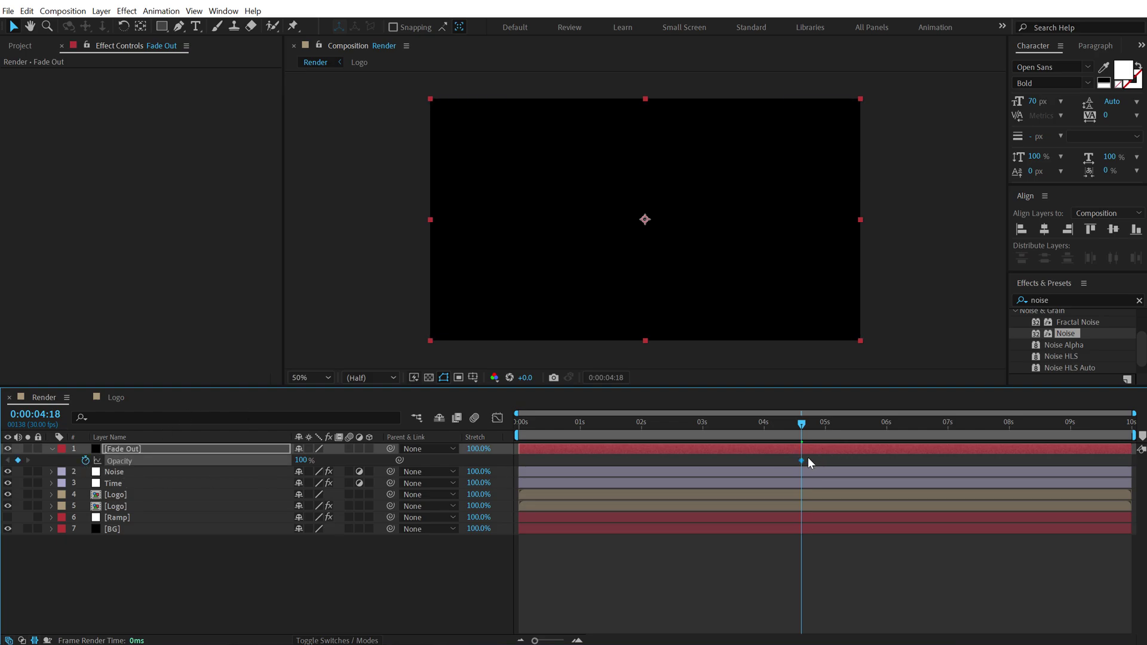
pyautogui.moveTo(897, 460); pyautogui.dragTo(935, 460)
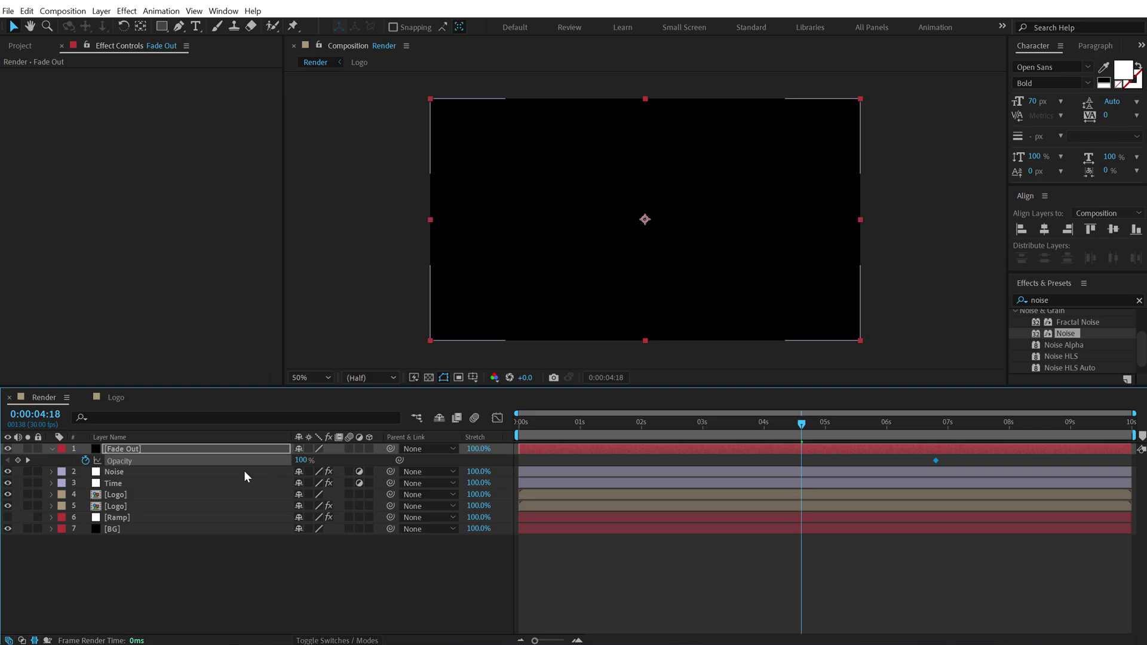
pyautogui.moveTo(300, 460); pyautogui.dragTo(170, 471)
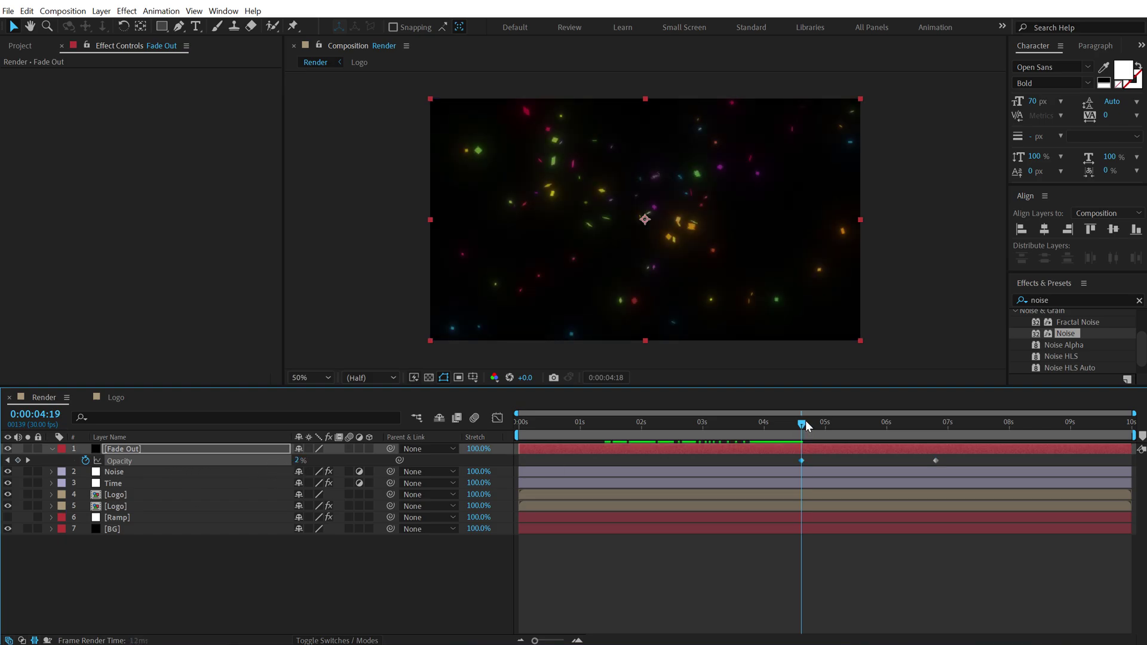
pyautogui.moveTo(806, 425); pyautogui.dragTo(965, 435)
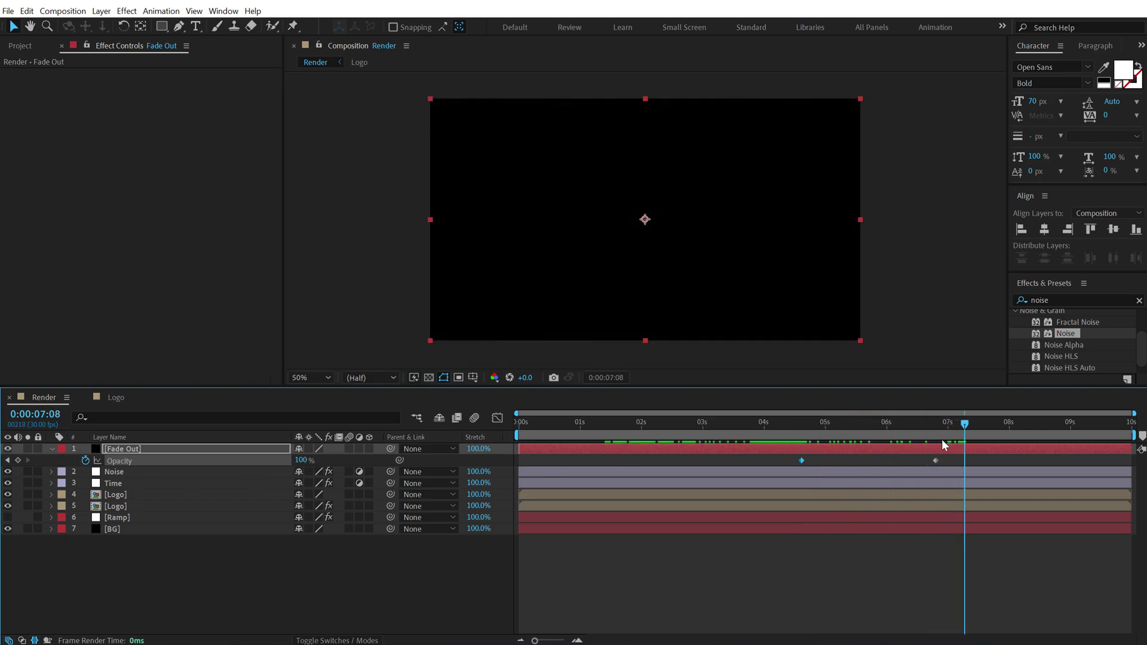
pyautogui.press('n')
pyautogui.click(735, 598)
pyautogui.press('space')
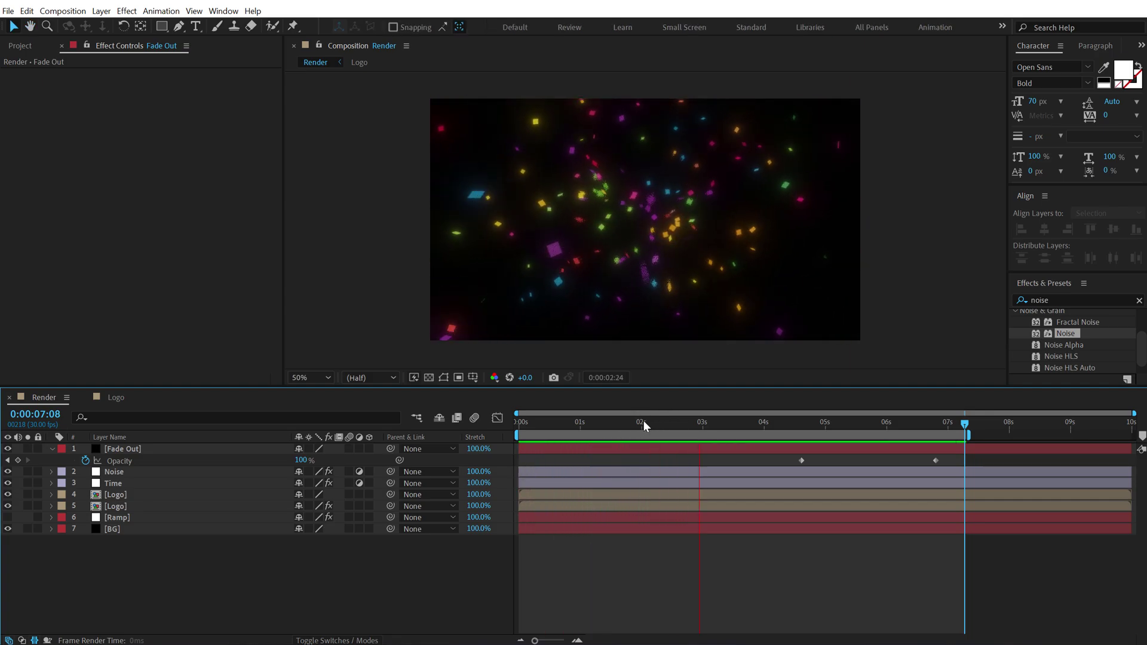
pyautogui.moveTo(627, 421)
pyautogui.mouseDown()
pyautogui.moveTo(802, 436)
pyautogui.moveTo(619, 434)
pyautogui.moveTo(647, 436)
pyautogui.moveTo(626, 438)
pyautogui.moveTo(636, 439)
pyautogui.mouseUp()
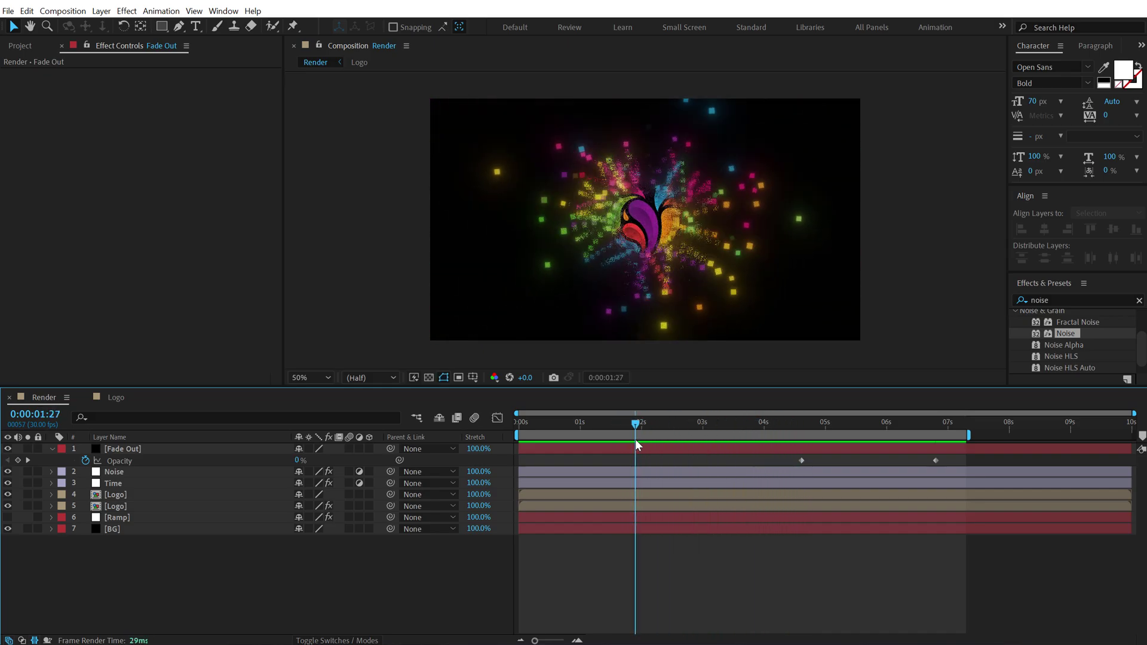